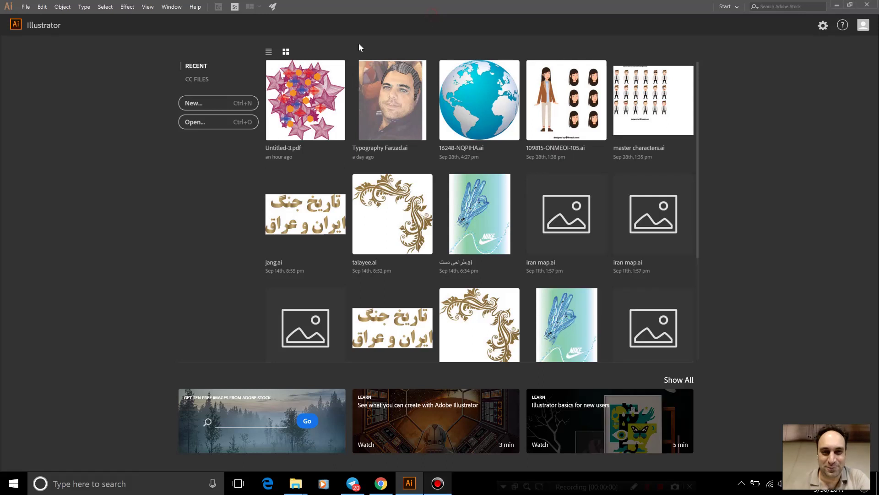
# Step: Create a blank Untitled-4 document from the Web preset
pyautogui.click(229, 101)
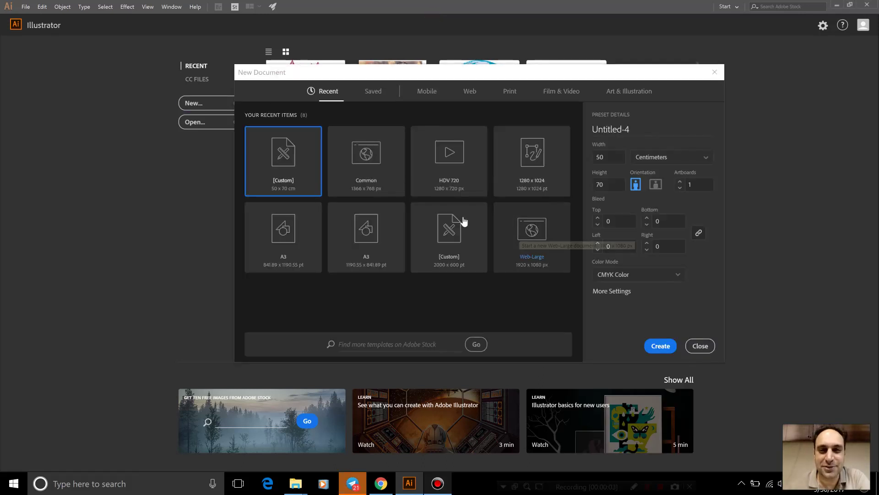
pyautogui.click(470, 91)
pyautogui.click(660, 348)
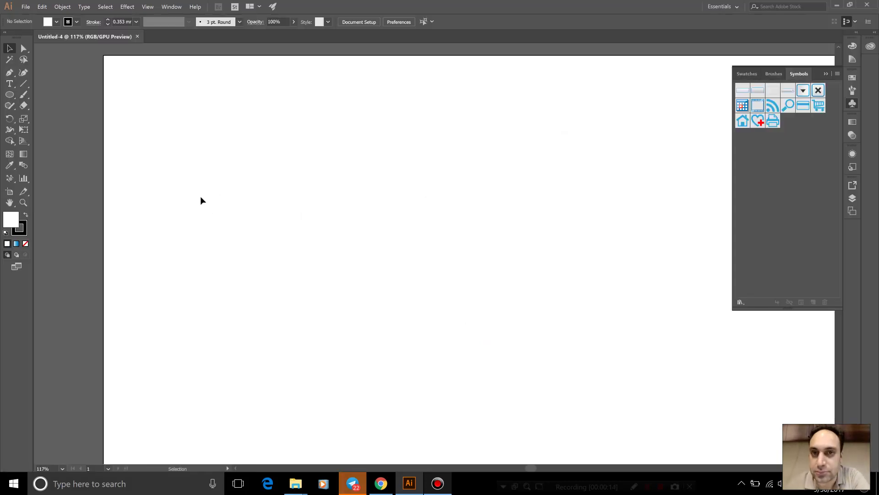
# Step: Close the Symbols panel, fit the artboard, and place a horizontal type point near the centre
pyautogui.click(826, 74)
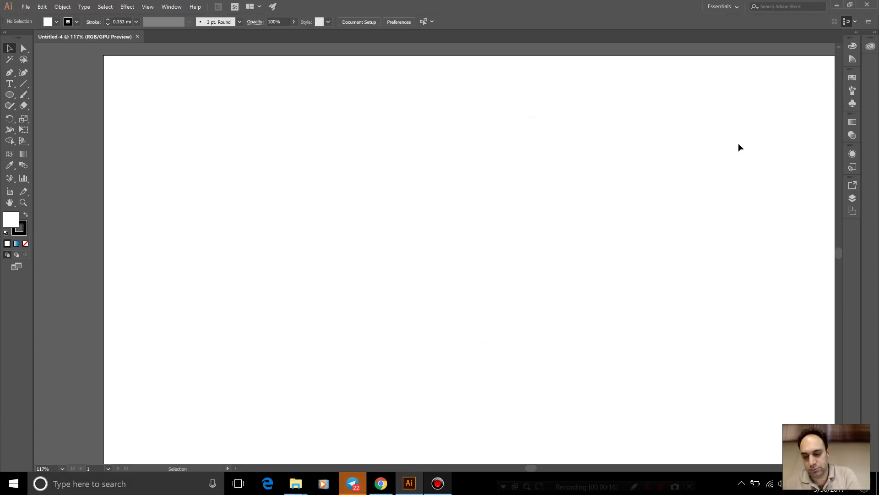
pyautogui.hotkey('ctrl', '0')
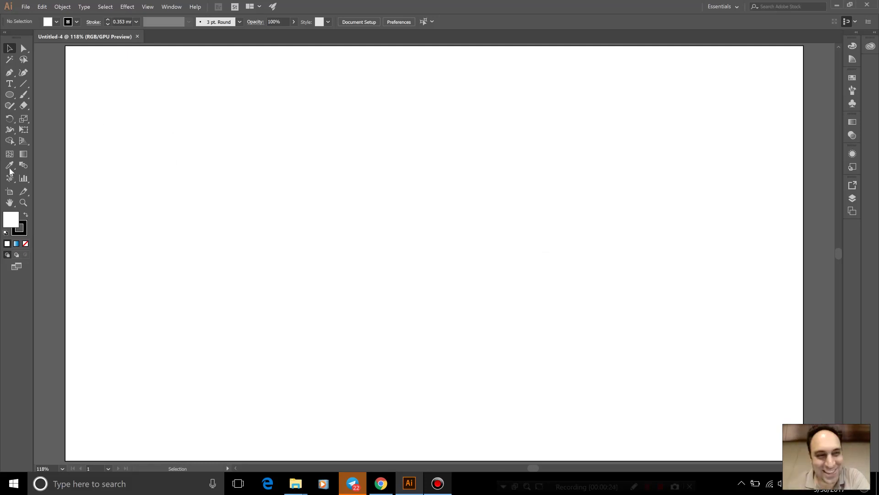
pyautogui.moveTo(7, 88); pyautogui.dragTo(55, 87)
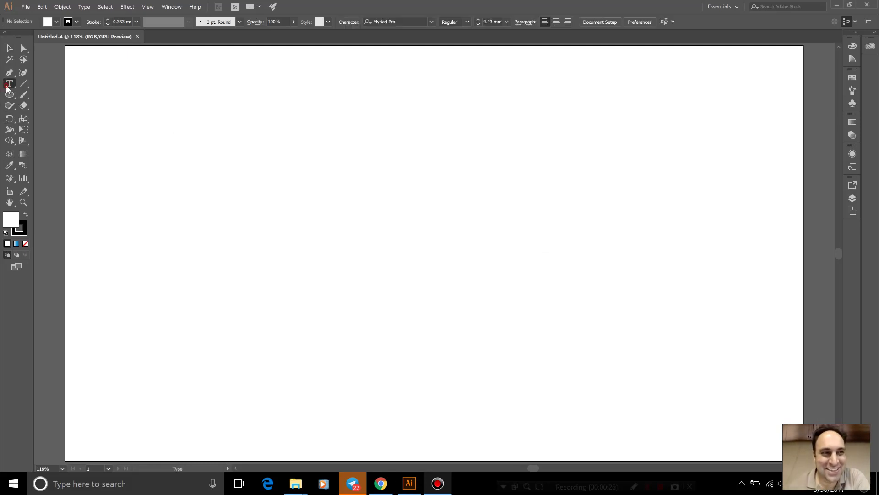
pyautogui.click(54, 87)
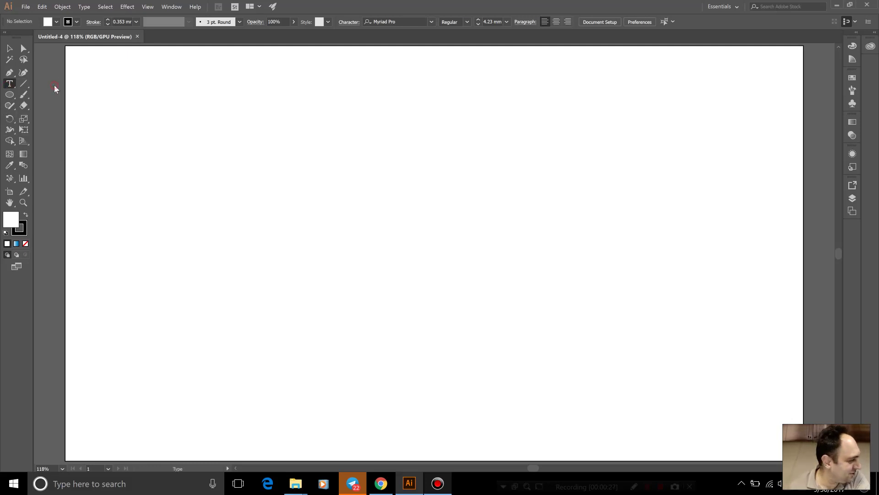
pyautogui.click(484, 242)
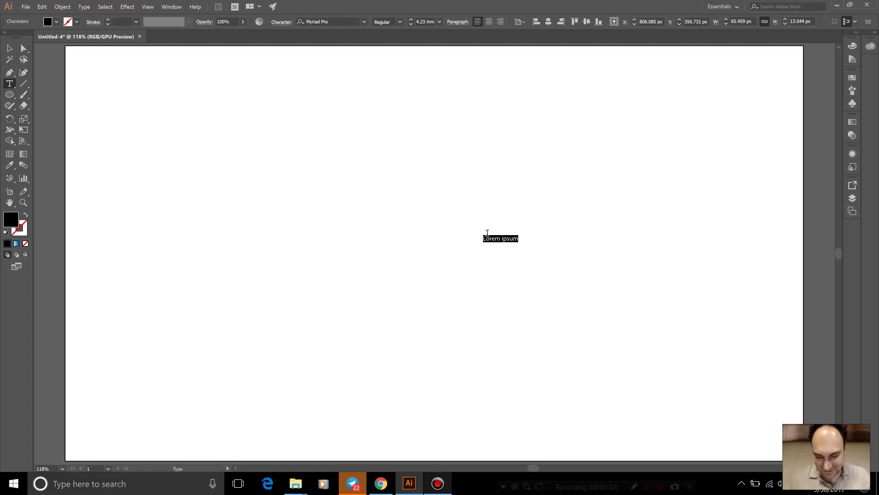
# Step: Enter the Arabic letter ر and set the type to the Adobe Arabic font
pyautogui.write('ر')
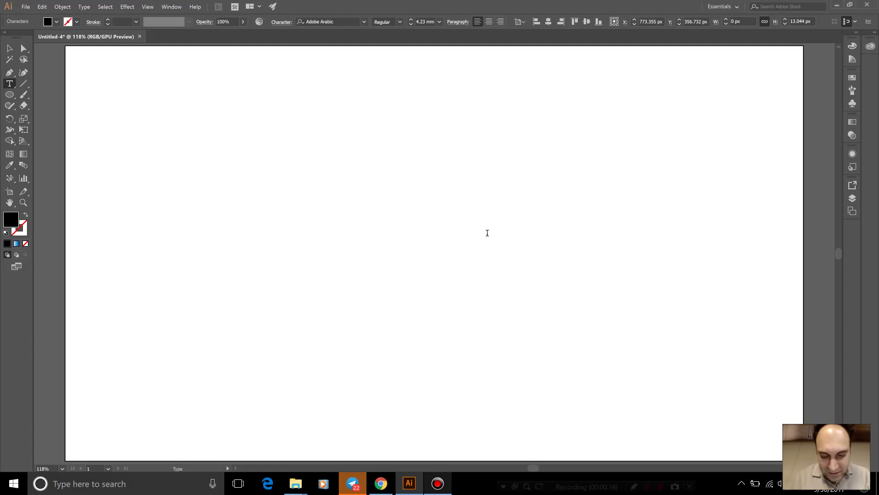
pyautogui.rightClick(485, 235)
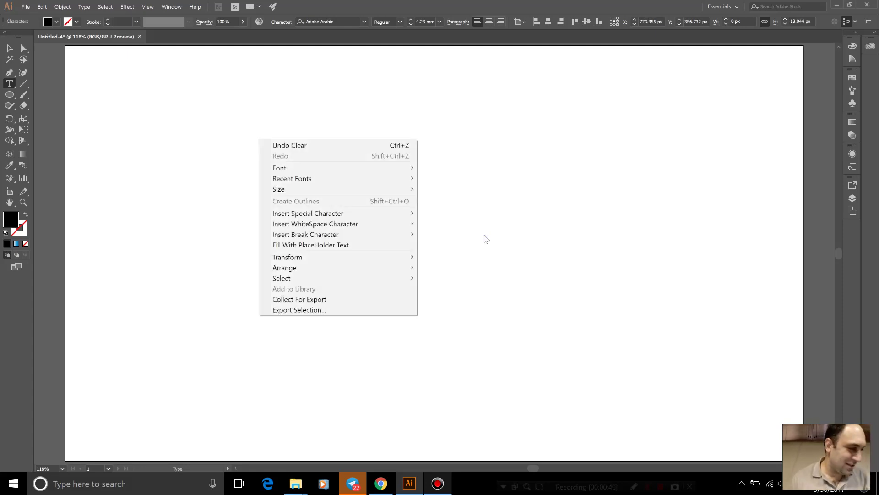
pyautogui.click(485, 234)
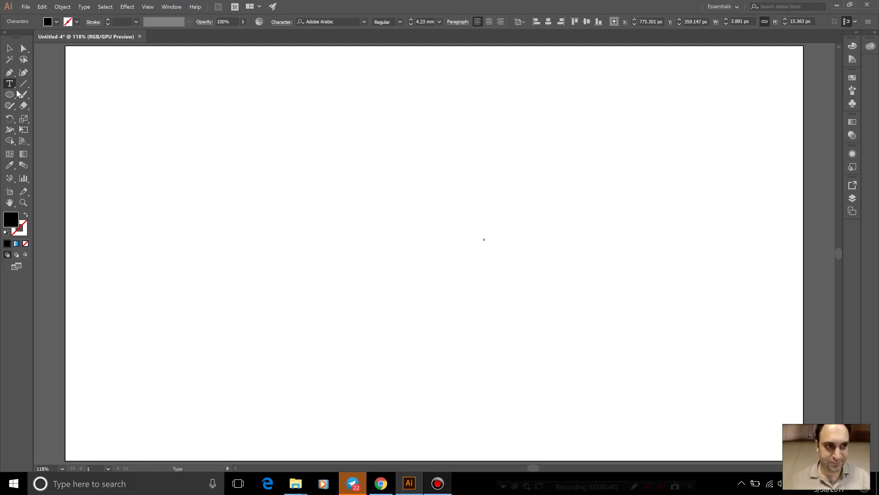
# Step: Scale the Arabic letter up to 133.32 size and move it to the artboard's upper-left
pyautogui.press('Escape')
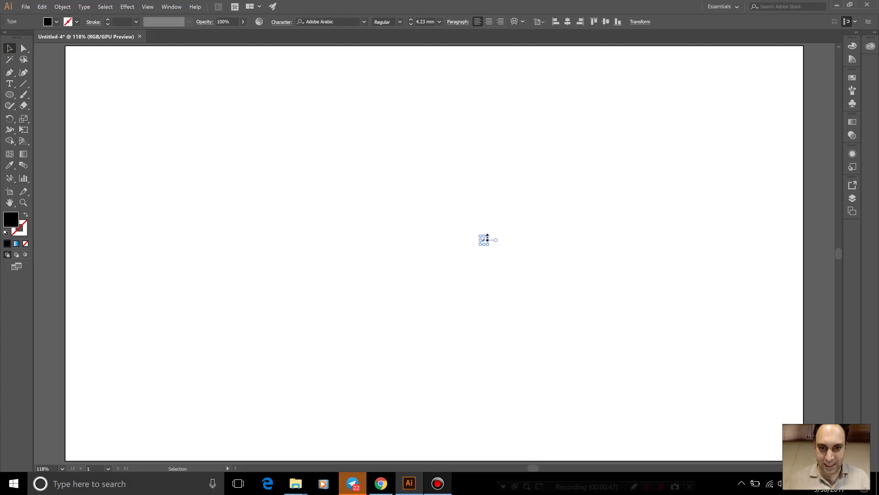
pyautogui.moveTo(490, 236); pyautogui.dragTo(563, 98)
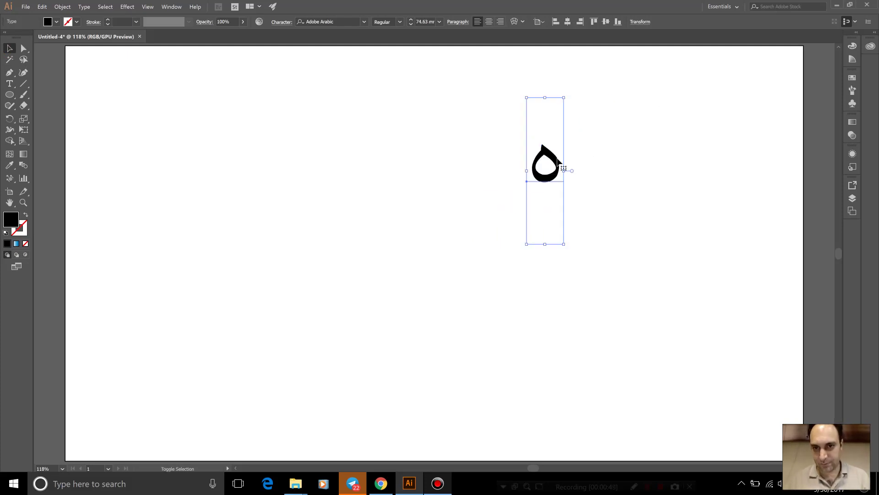
pyautogui.moveTo(548, 178); pyautogui.dragTo(419, 252)
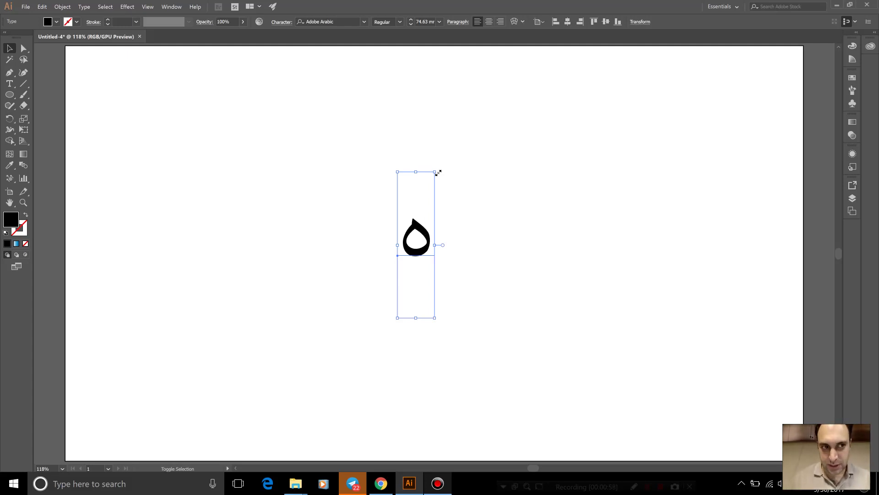
pyautogui.moveTo(438, 172); pyautogui.dragTo(556, 57)
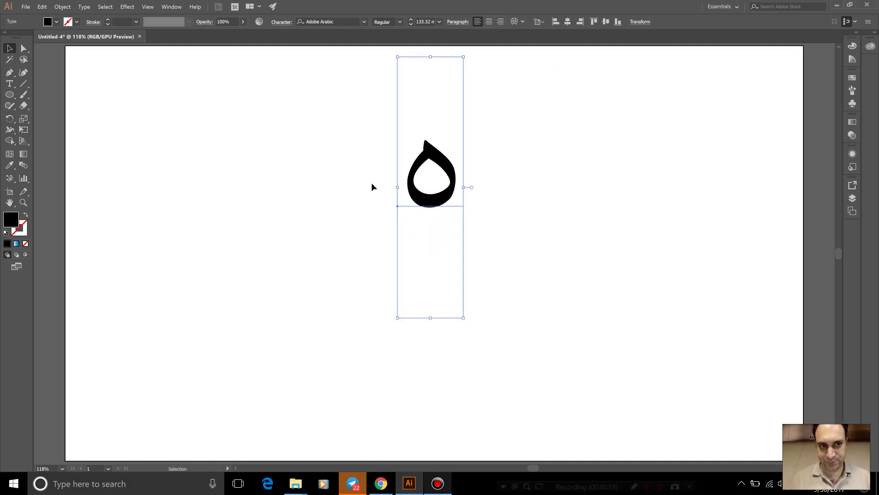
pyautogui.click(308, 188)
pyautogui.moveTo(441, 210)
pyautogui.mouseDown()
pyautogui.moveTo(459, 183)
pyautogui.moveTo(275, 167)
pyautogui.mouseUp()
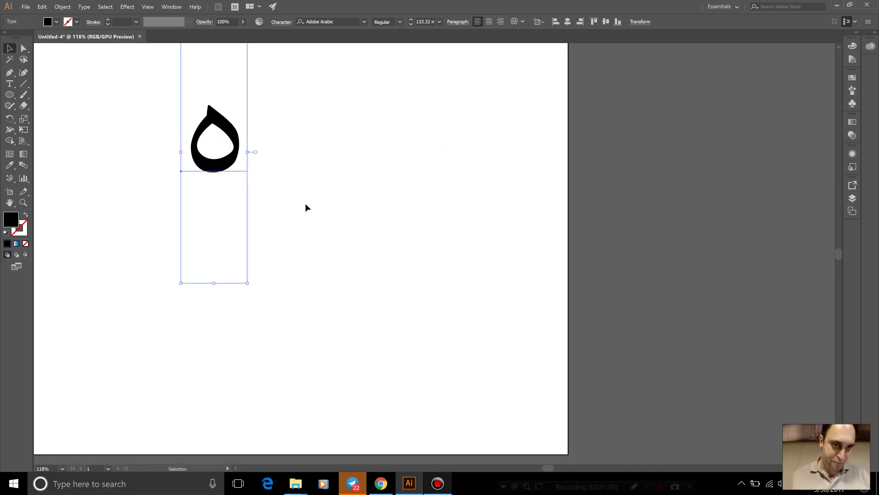
# Step: Fill the letter with a light grey swatch
pyautogui.click(54, 20)
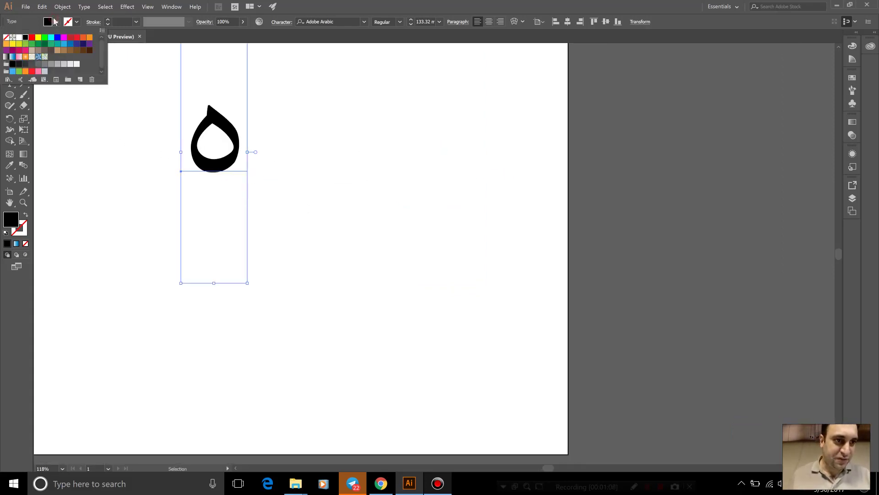
pyautogui.click(58, 64)
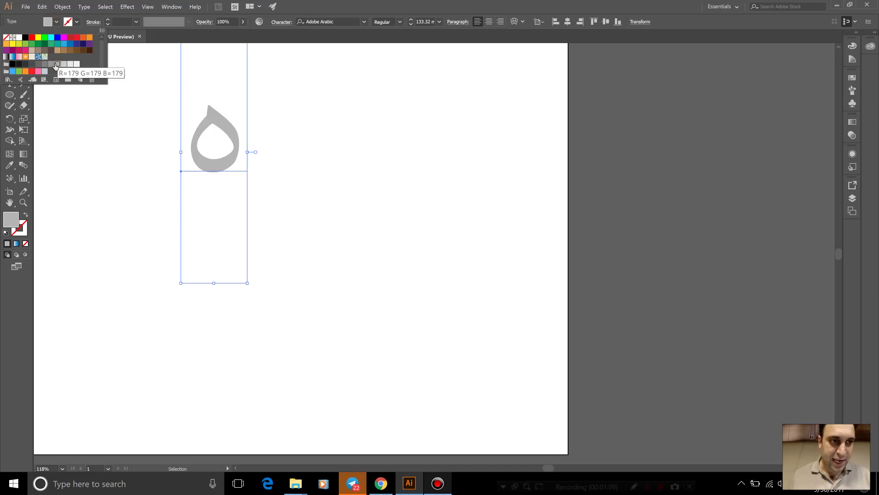
pyautogui.click(51, 64)
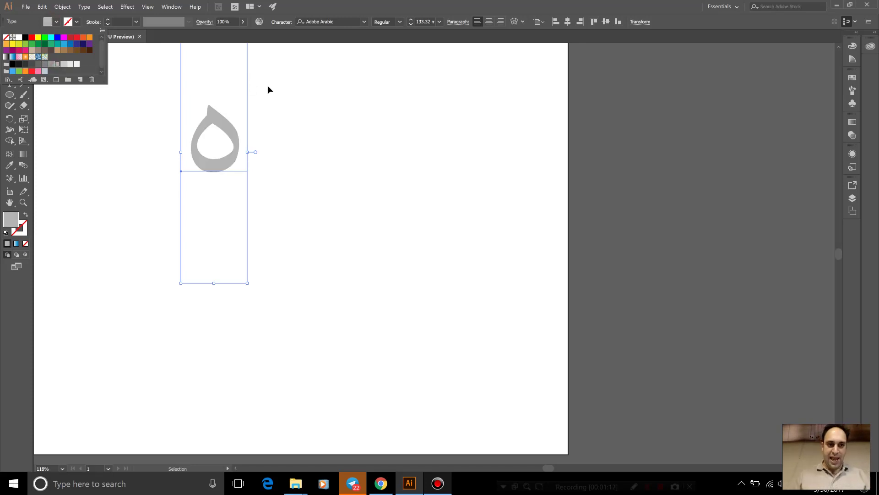
pyautogui.click(317, 93)
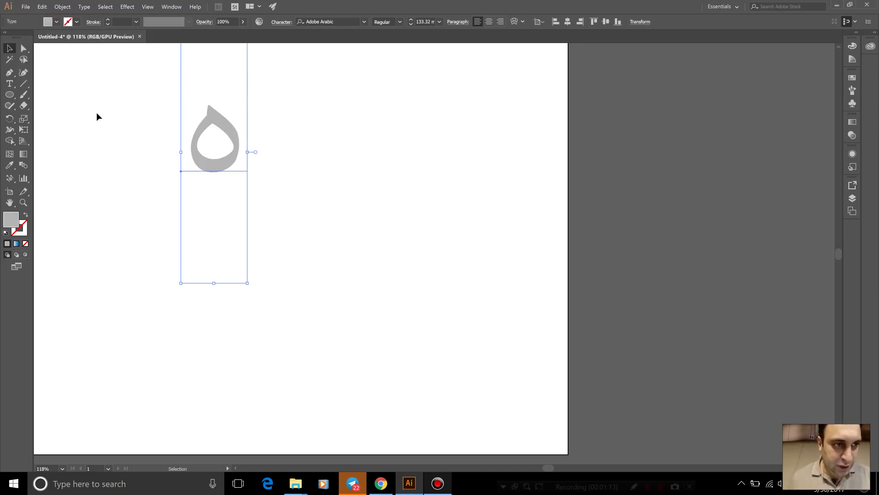
# Step: Expand the grey text into a grouped vector shape with Object > Expand
pyautogui.click(63, 7)
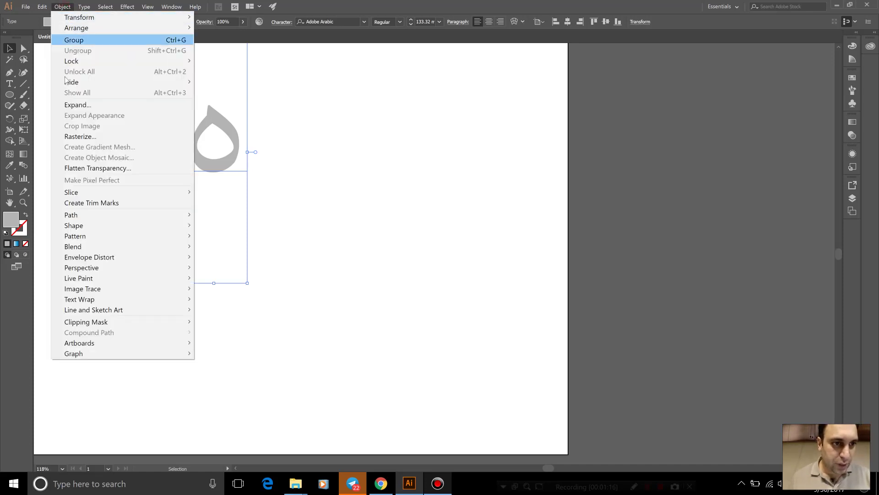
pyautogui.click(74, 106)
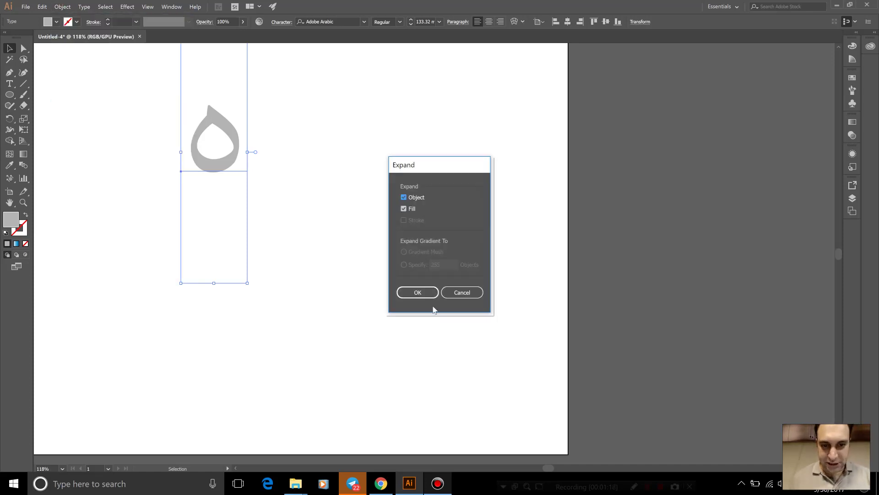
pyautogui.click(418, 292)
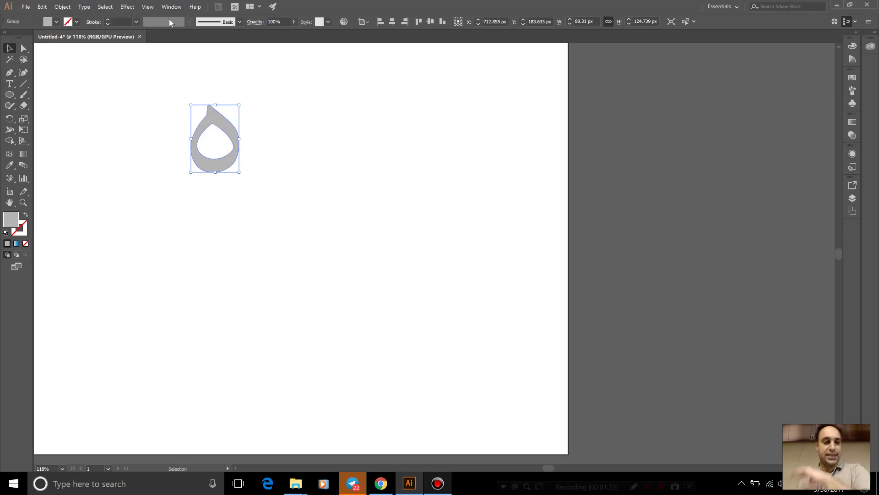
# Step: Preview a 50 pt 3D Extrude & Bevel on the letter, rotated to 15°, 19°, 10°
pyautogui.click(126, 7)
pyautogui.moveTo(182, 69)
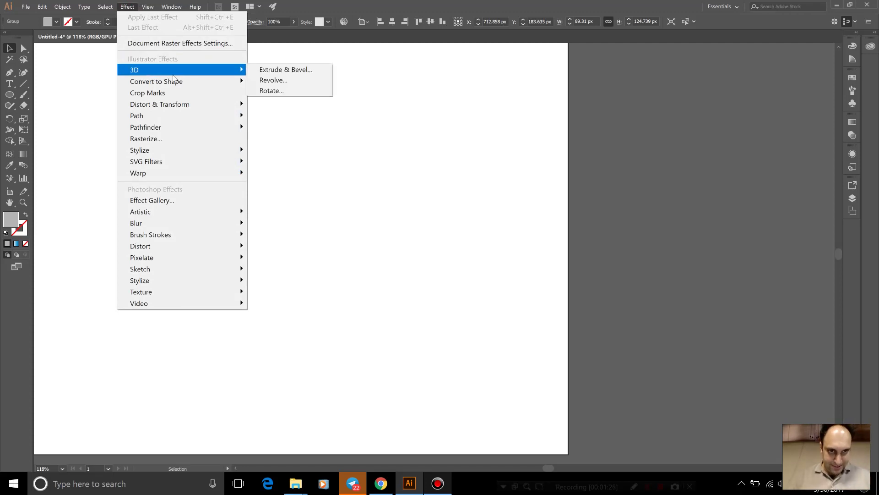
pyautogui.click(279, 70)
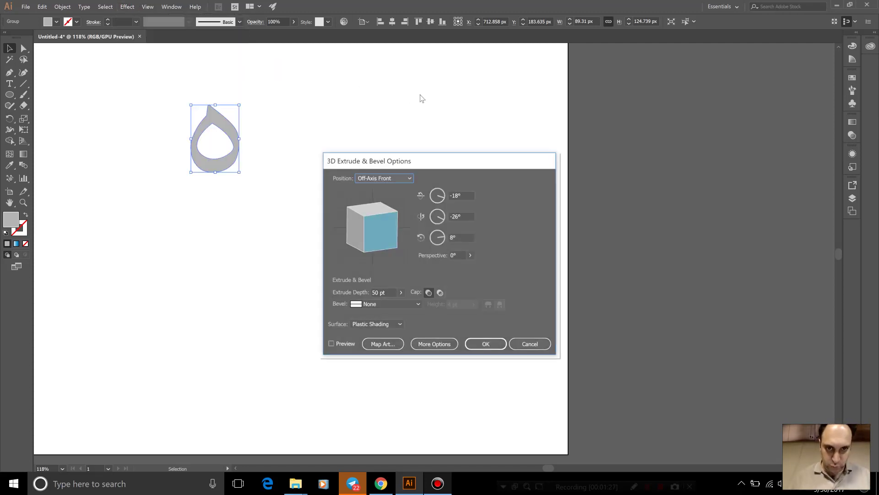
pyautogui.moveTo(444, 162); pyautogui.dragTo(615, 80)
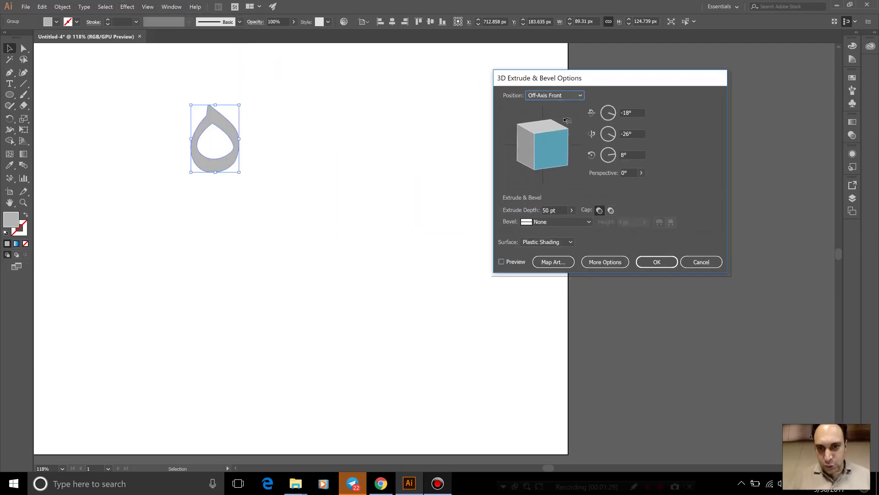
pyautogui.click(517, 268)
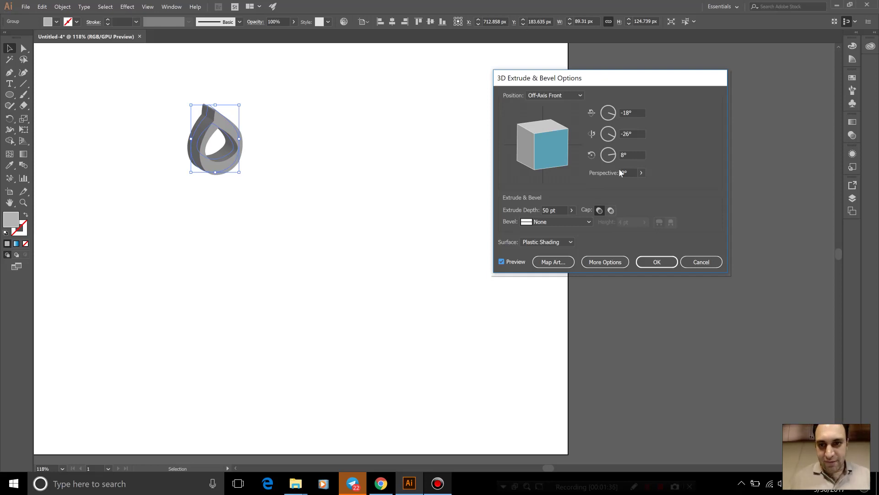
pyautogui.moveTo(555, 148); pyautogui.dragTo(534, 139)
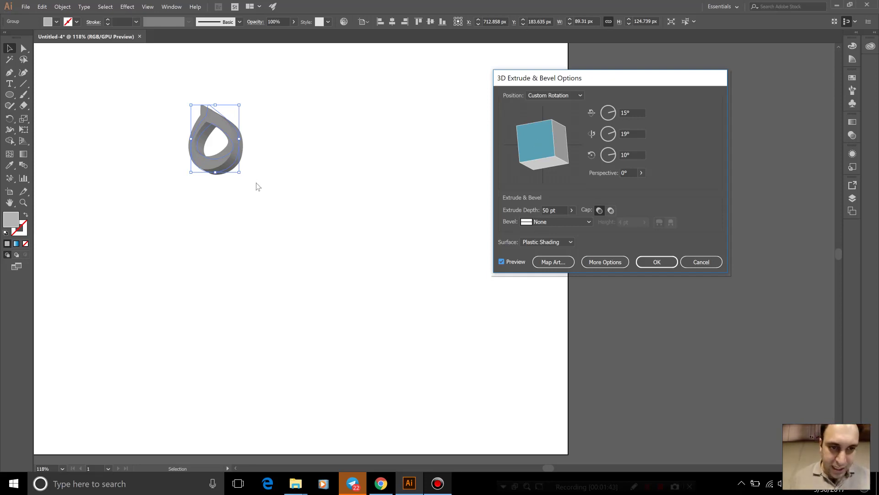
# Step: Apply the 3D extrusion, then zoom in and reselect the 3D letter group
pyautogui.click(656, 262)
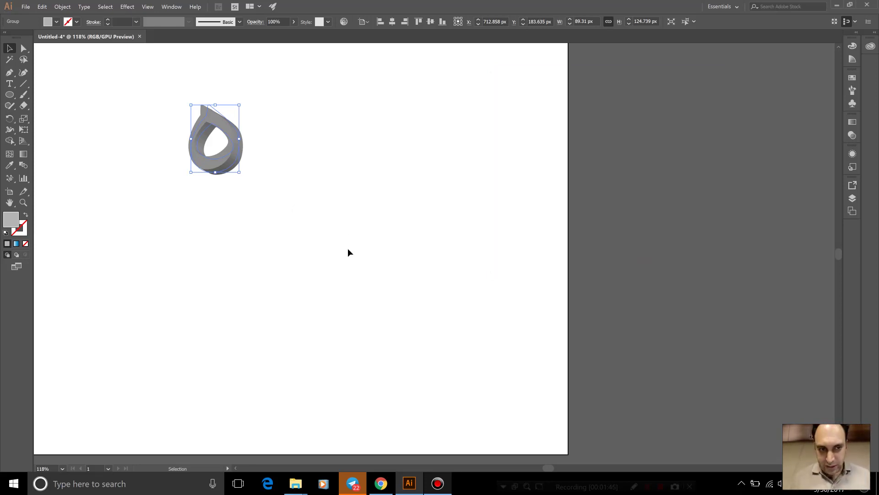
pyautogui.hotkey('ctrl', '+')
pyautogui.hotkey('ctrl', '+')
pyautogui.hotkey('ctrl', '+')
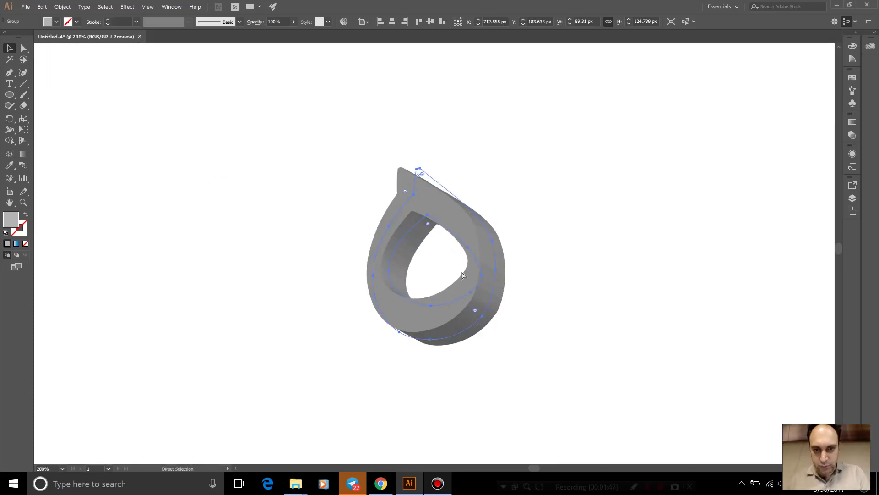
pyautogui.hotkey('ctrl', '+')
pyautogui.moveTo(572, 261); pyautogui.dragTo(373, 217)
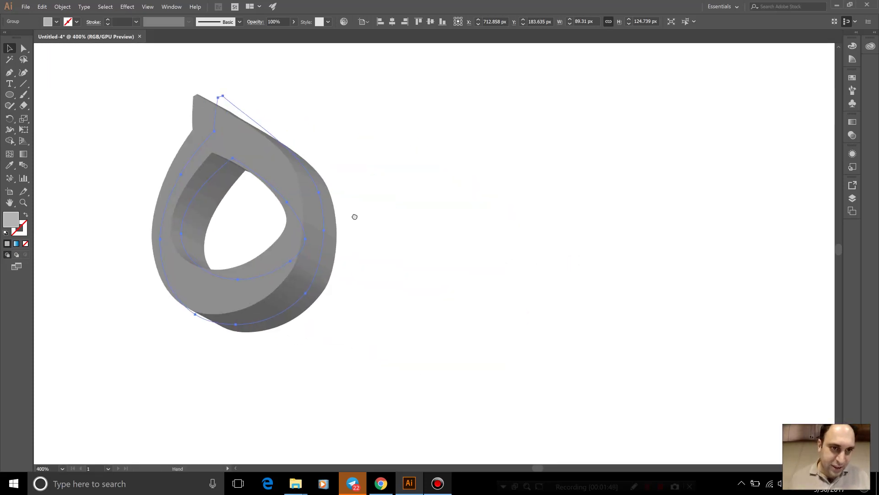
pyautogui.click(373, 217)
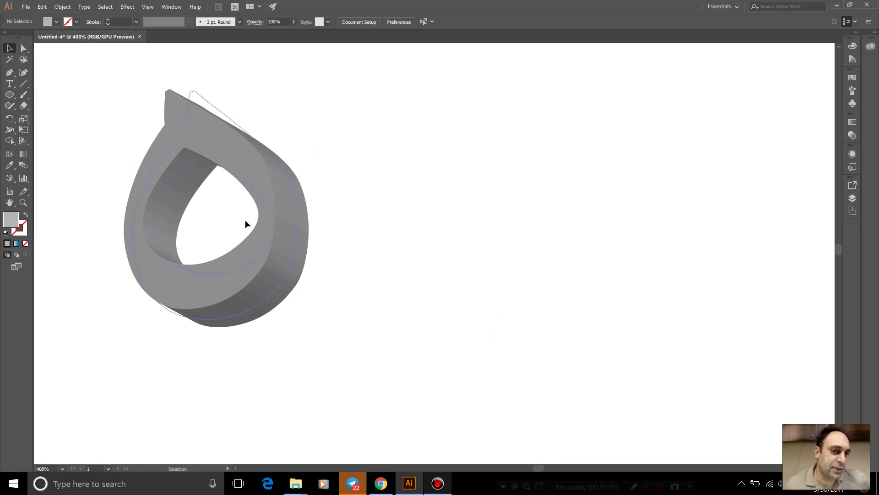
pyautogui.click(263, 233)
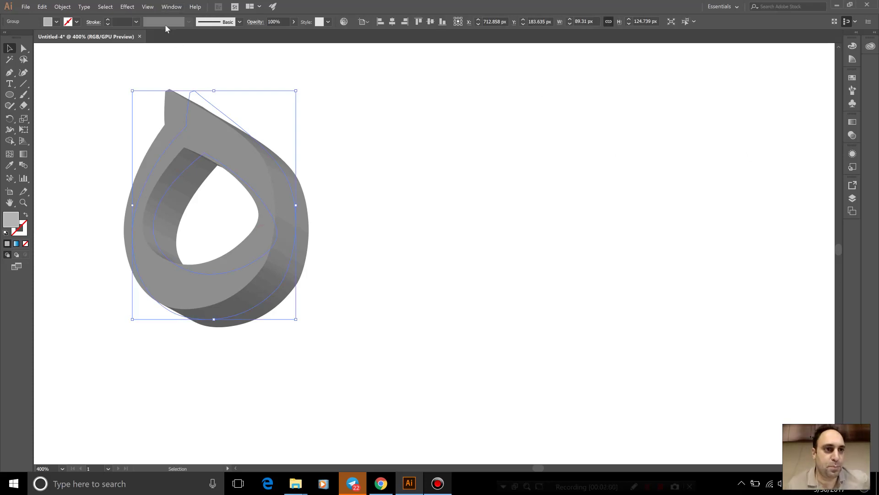
# Step: Try Expand Appearance on the letter, then show the Appearance panel listing 3D Extrude & Bevel
pyautogui.click(82, 7)
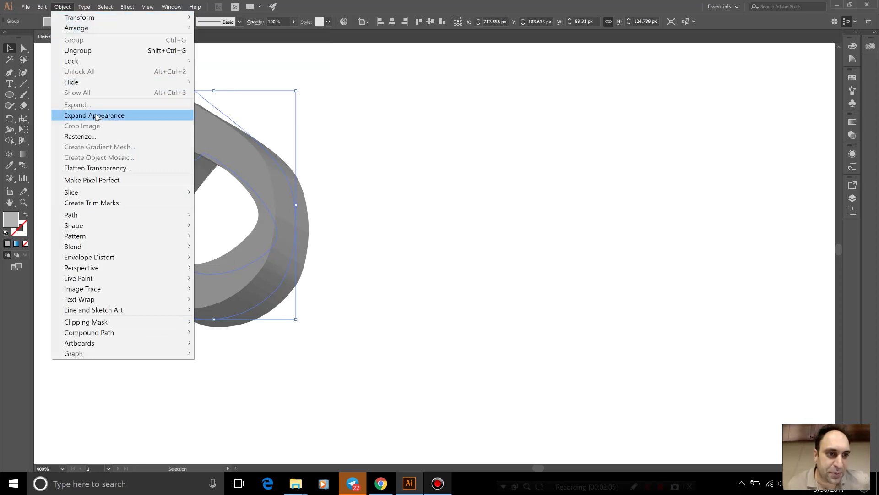
pyautogui.click(168, 5)
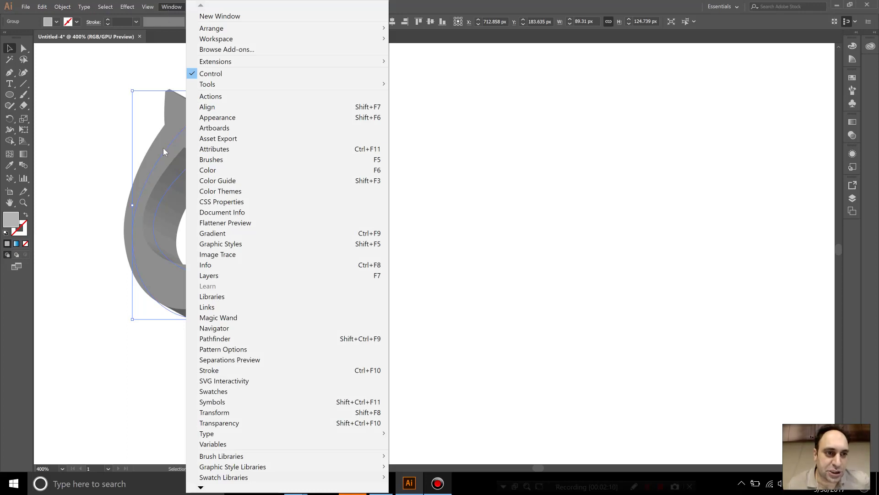
pyautogui.click(73, 4)
pyautogui.click(94, 116)
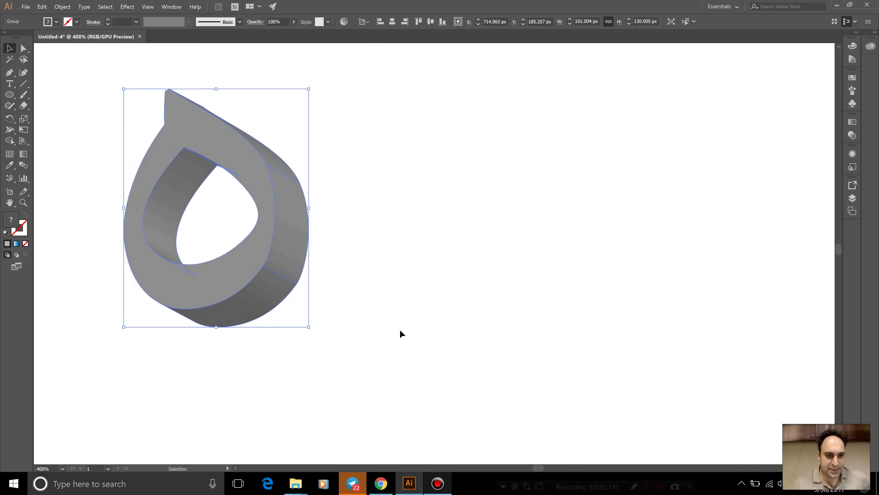
pyautogui.click(298, 275)
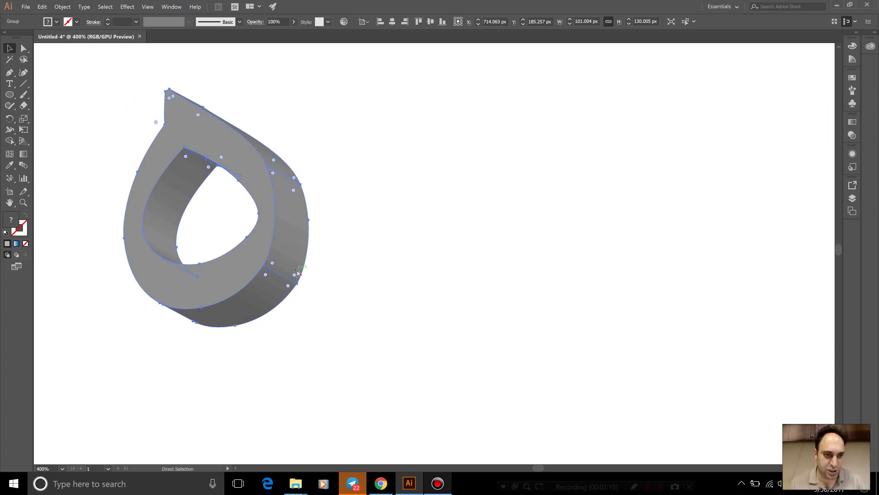
pyautogui.click(172, 6)
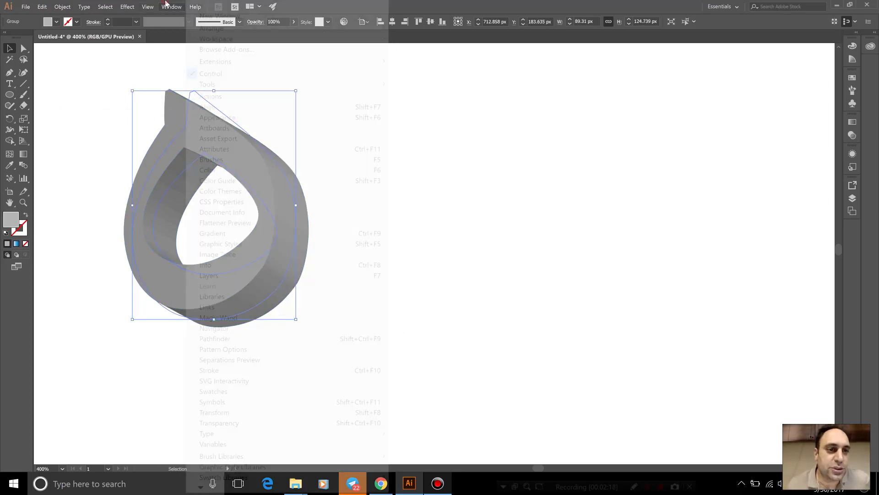
pyautogui.click(243, 117)
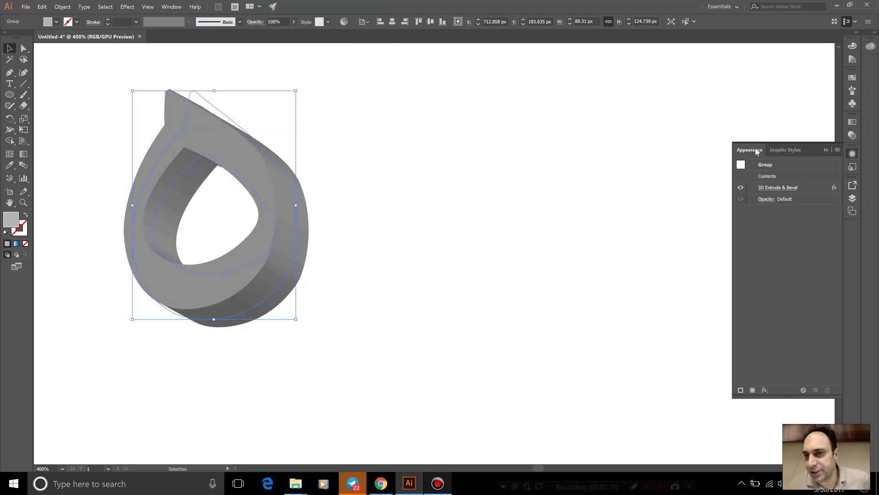
# Step: Float the Appearance panel and reopen the letter's 3D Extrude & Bevel options with Preview on
pyautogui.moveTo(751, 150)
pyautogui.mouseDown()
pyautogui.moveTo(500, 90)
pyautogui.moveTo(445, 62)
pyautogui.mouseUp()
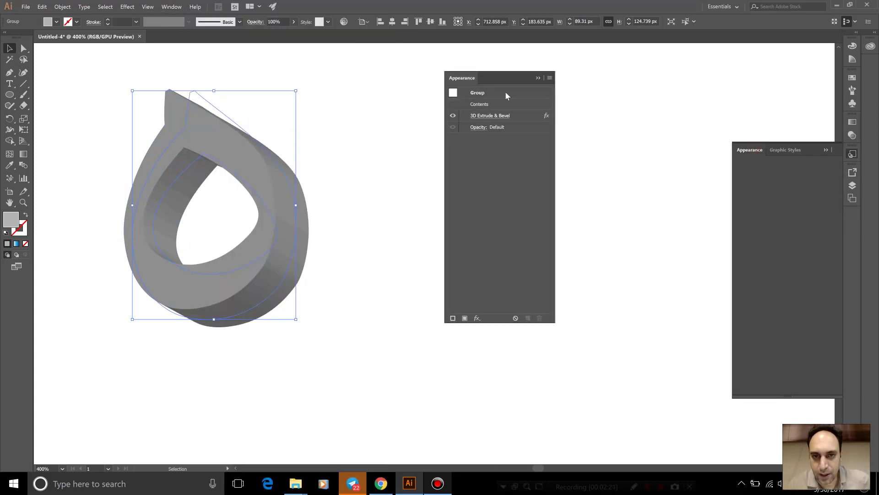
pyautogui.click(827, 149)
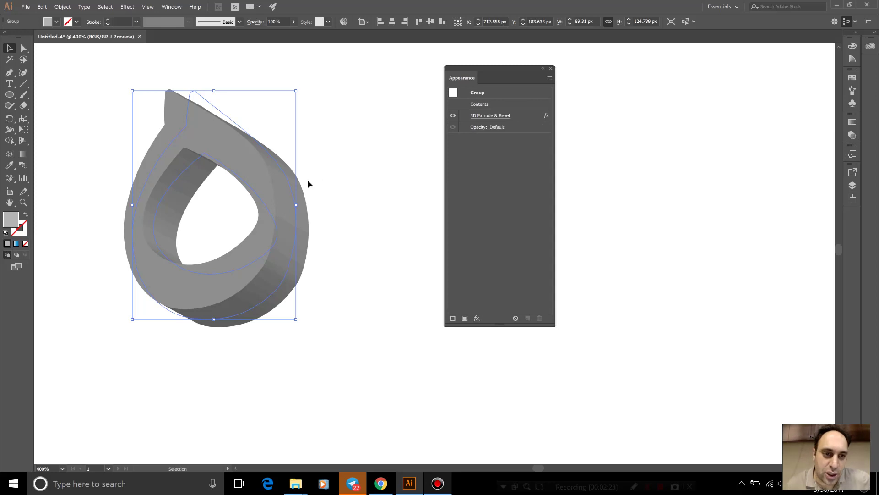
pyautogui.click(407, 202)
pyautogui.click(284, 221)
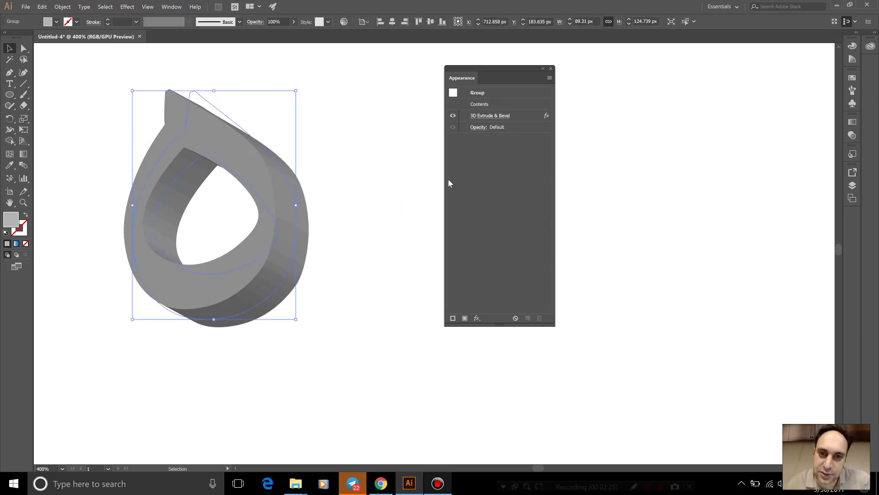
pyautogui.click(477, 117)
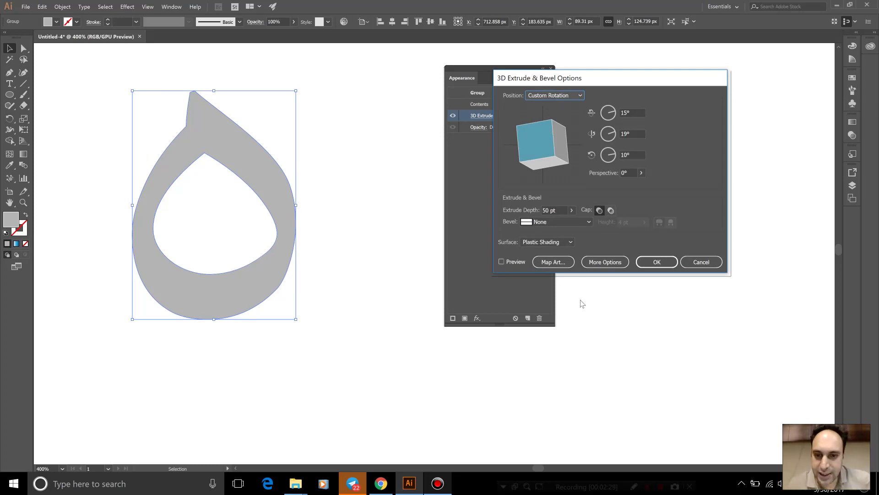
pyautogui.click(511, 263)
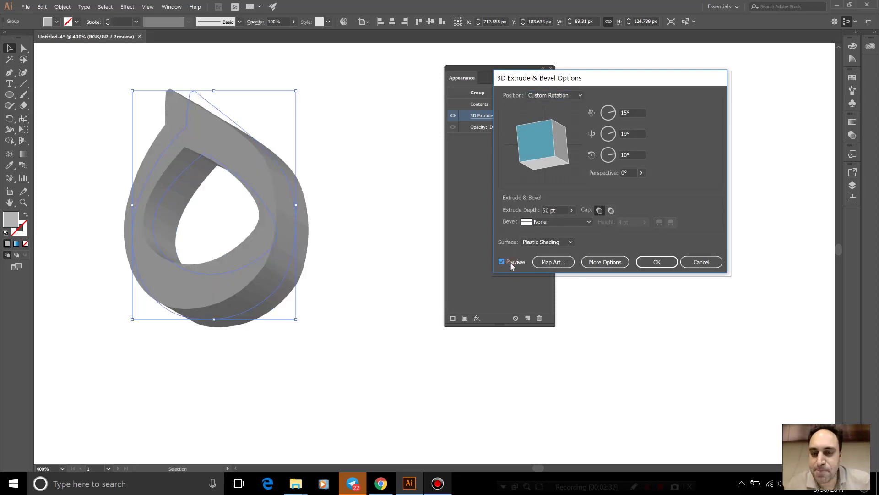
# Step: Reveal More Options and rotate the 3D letter to 29°, 19°, 15°
pyautogui.click(623, 264)
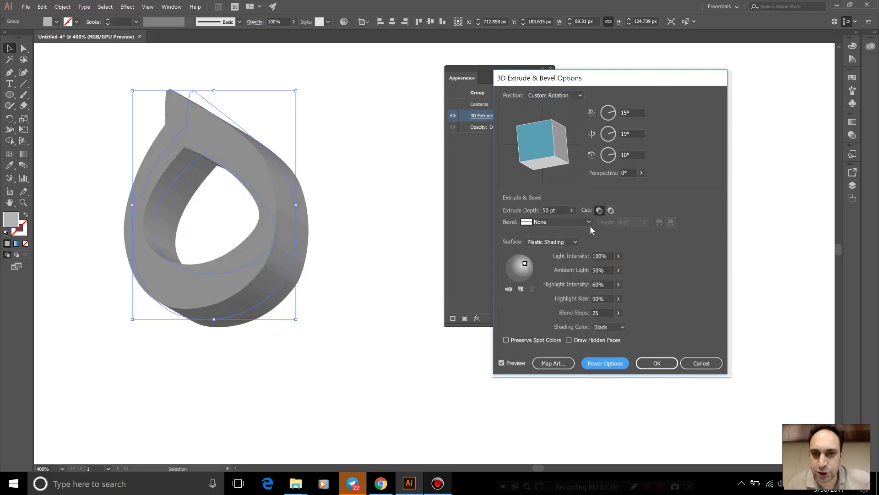
pyautogui.moveTo(556, 79); pyautogui.dragTo(451, 66)
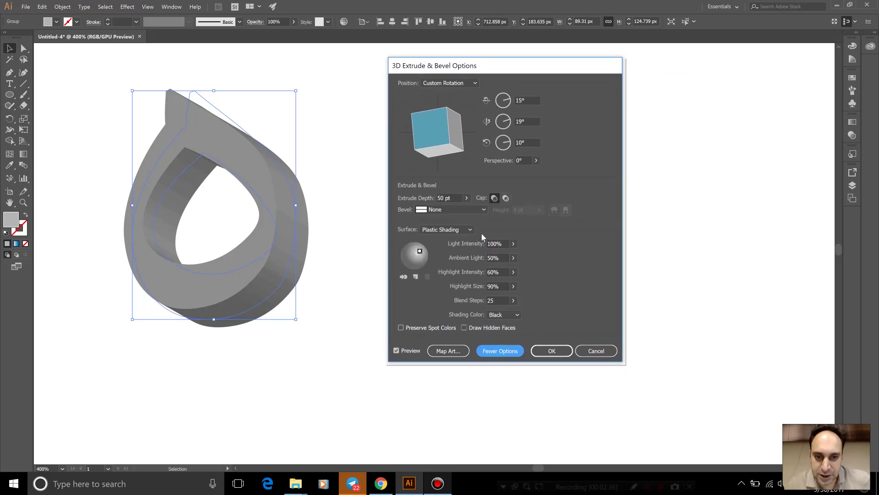
pyautogui.moveTo(437, 124)
pyautogui.mouseDown()
pyautogui.moveTo(449, 146)
pyautogui.moveTo(430, 130)
pyautogui.mouseUp()
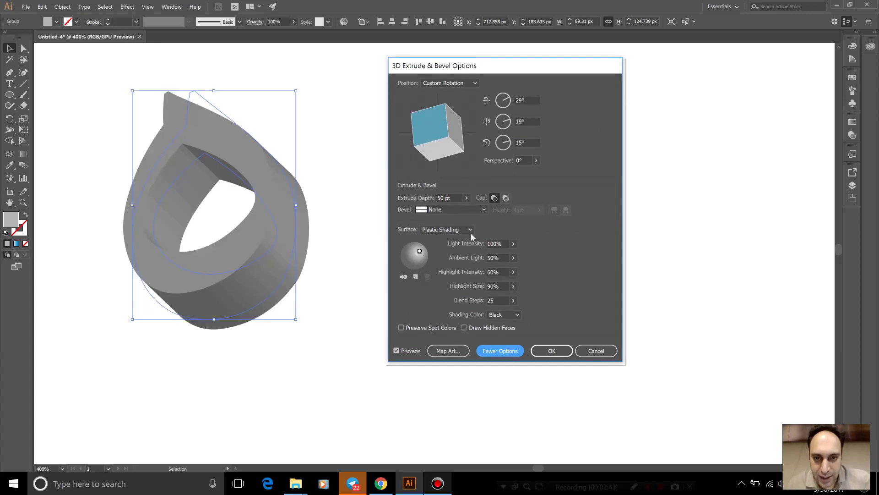
# Step: Adjust the extrude depth slider and settle the letter's extrusion at 28 pt
pyautogui.click(468, 196)
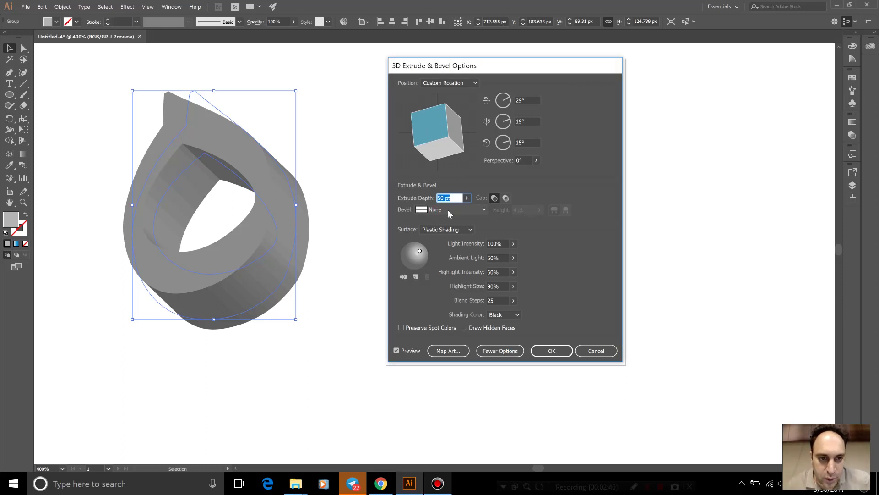
pyautogui.click(466, 198)
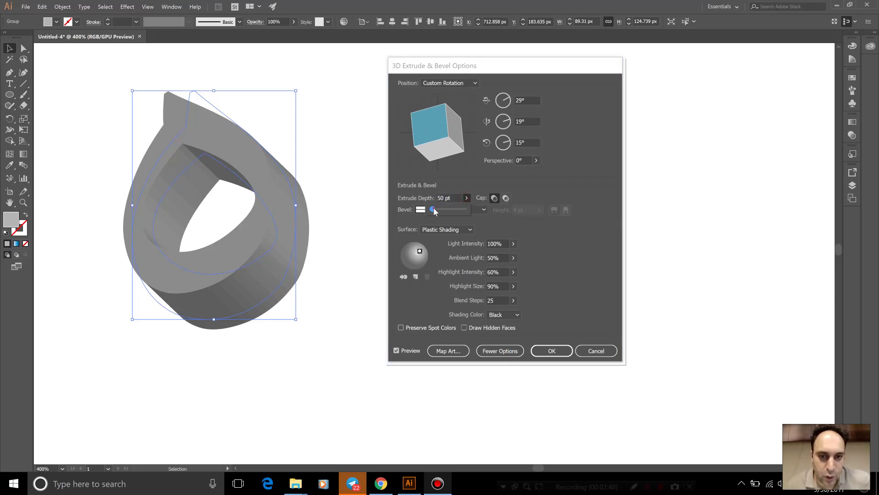
pyautogui.moveTo(434, 210); pyautogui.dragTo(439, 208)
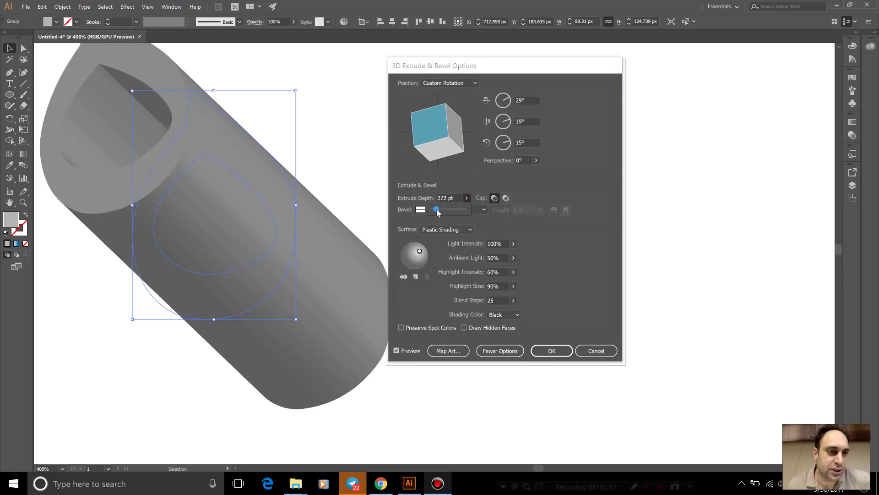
pyautogui.moveTo(437, 212); pyautogui.dragTo(438, 210)
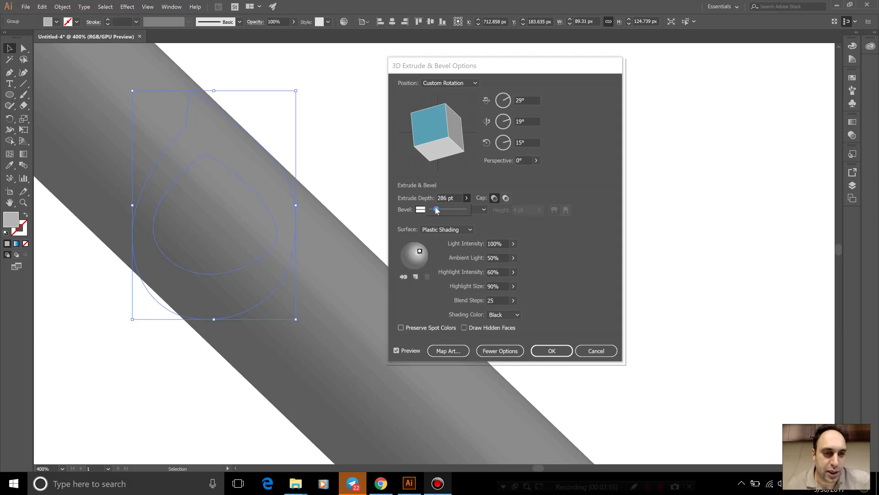
pyautogui.moveTo(436, 210); pyautogui.dragTo(435, 211)
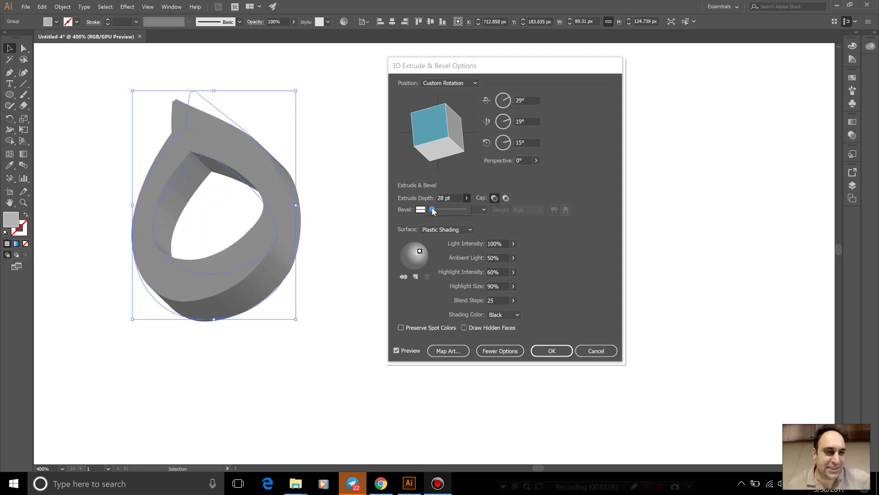
pyautogui.click(572, 241)
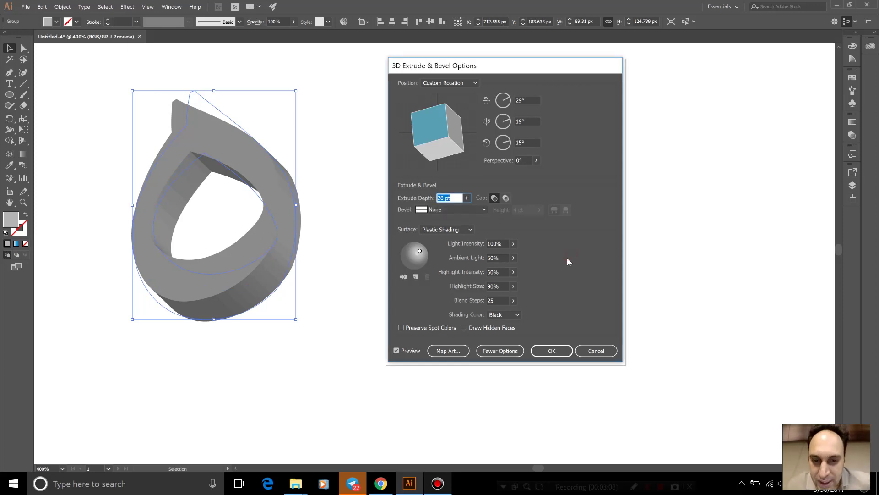
# Step: Set the Plastic Shading blend steps to 100
pyautogui.click(513, 301)
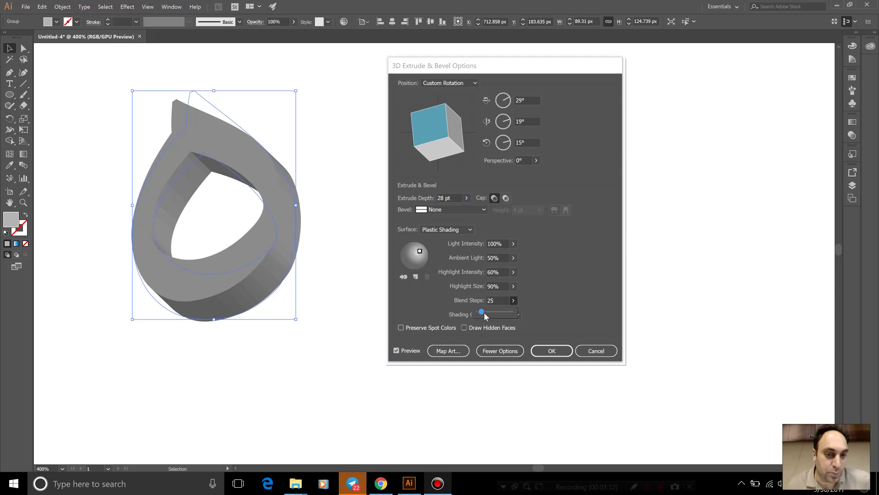
pyautogui.moveTo(485, 314); pyautogui.dragTo(489, 315)
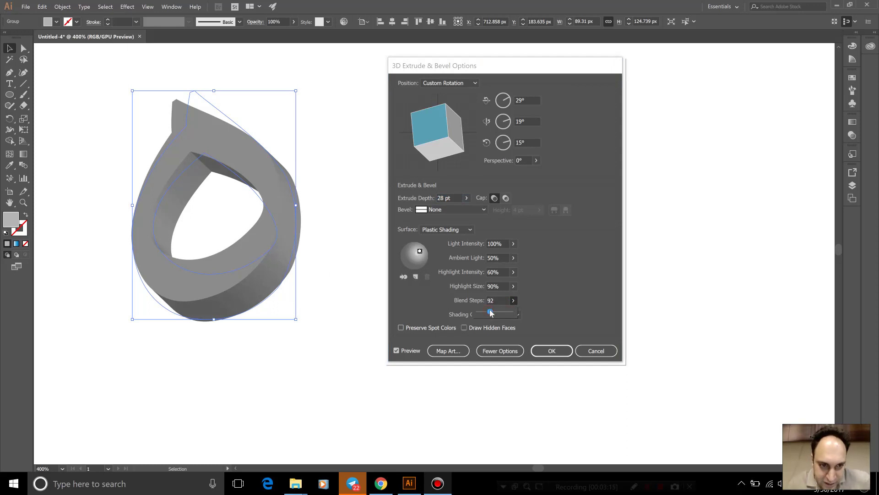
pyautogui.moveTo(490, 313); pyautogui.dragTo(495, 313)
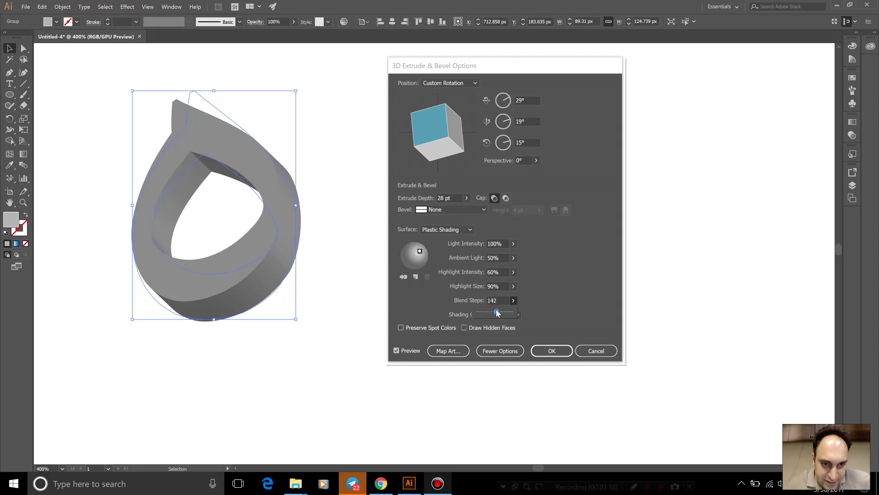
pyautogui.moveTo(510, 313); pyautogui.dragTo(492, 314)
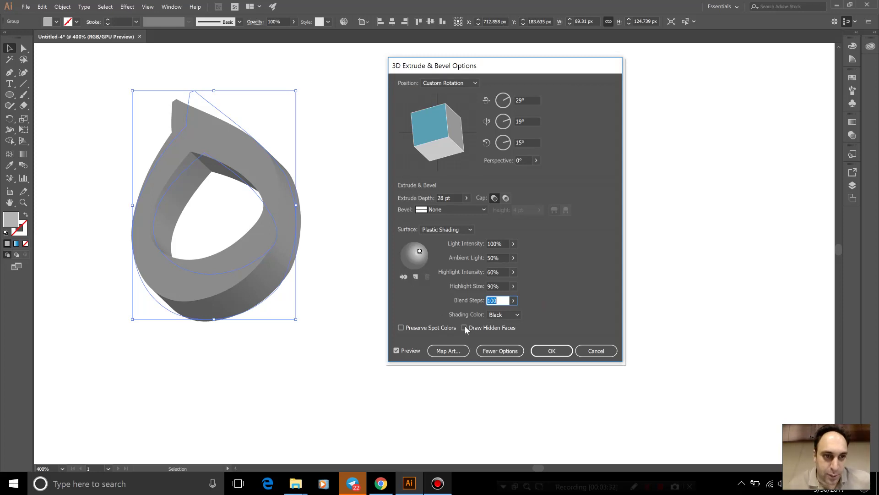
# Step: Move the main light toward the upper left and add a second light low on the right
pyautogui.moveTo(420, 251)
pyautogui.mouseDown()
pyautogui.moveTo(406, 246)
pyautogui.moveTo(409, 255)
pyautogui.mouseUp()
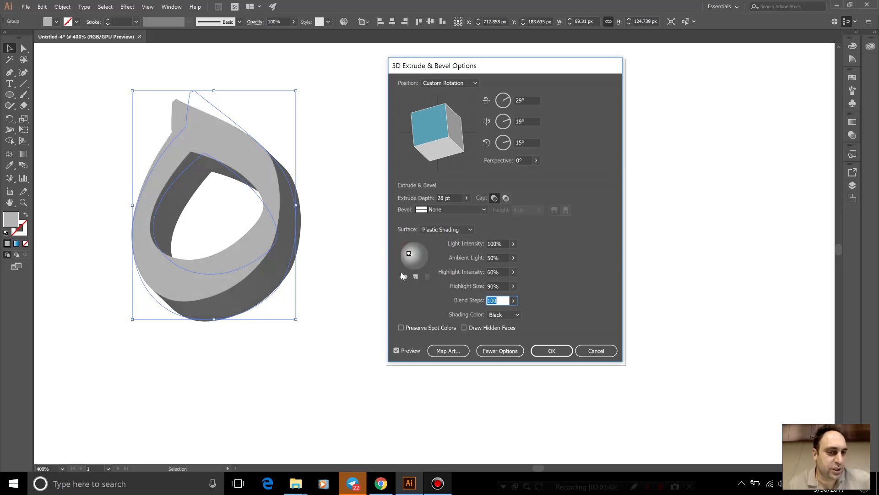
pyautogui.moveTo(410, 255)
pyautogui.mouseDown()
pyautogui.moveTo(420, 255)
pyautogui.moveTo(414, 248)
pyautogui.mouseUp()
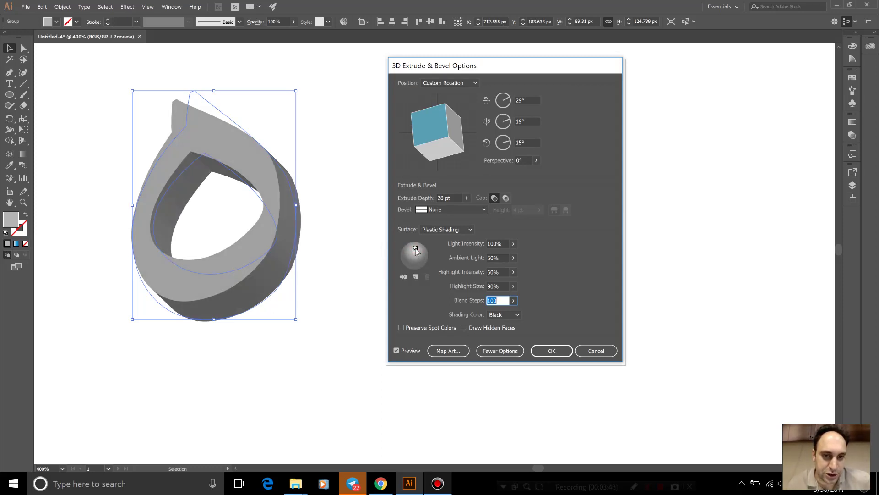
pyautogui.click(415, 277)
pyautogui.moveTo(415, 258); pyautogui.dragTo(411, 270)
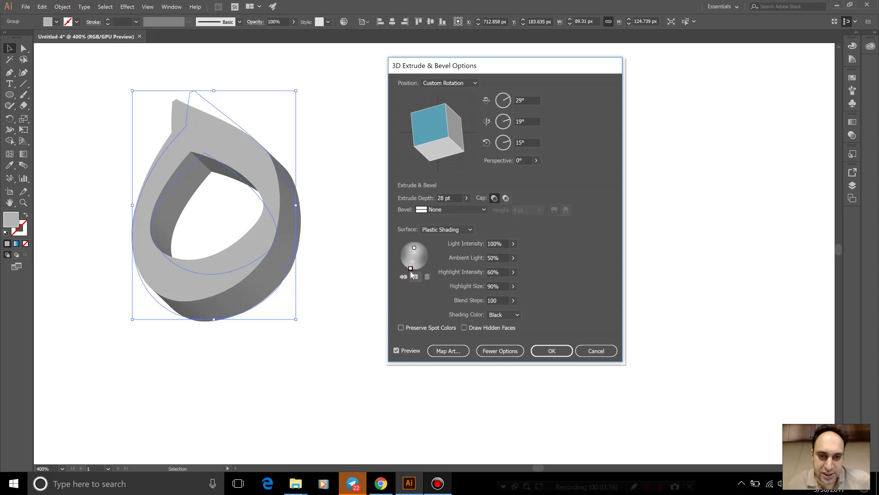
pyautogui.moveTo(411, 268); pyautogui.dragTo(422, 266)
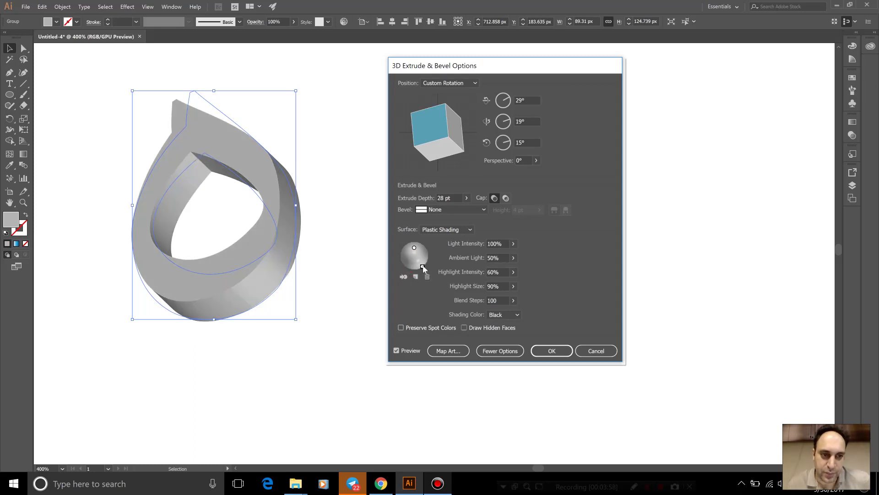
pyautogui.moveTo(414, 247); pyautogui.dragTo(407, 245)
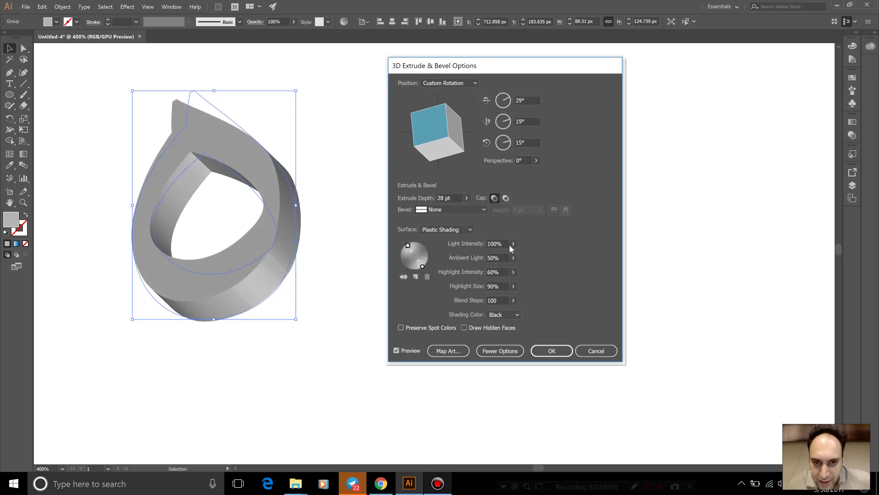
# Step: Lower the Light Intensity to 49% for softer shading
pyautogui.click(422, 266)
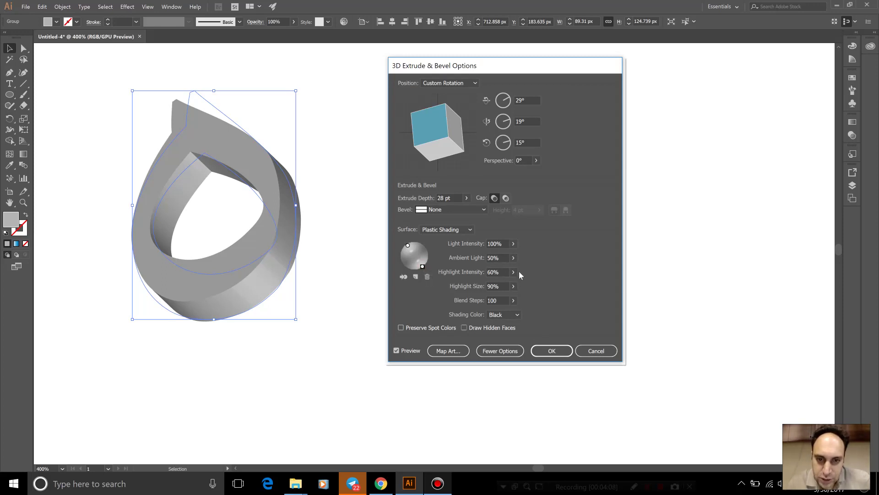
pyautogui.moveTo(512, 248)
pyautogui.mouseDown()
pyautogui.moveTo(499, 244)
pyautogui.moveTo(494, 259)
pyautogui.mouseUp()
pyautogui.click(513, 257)
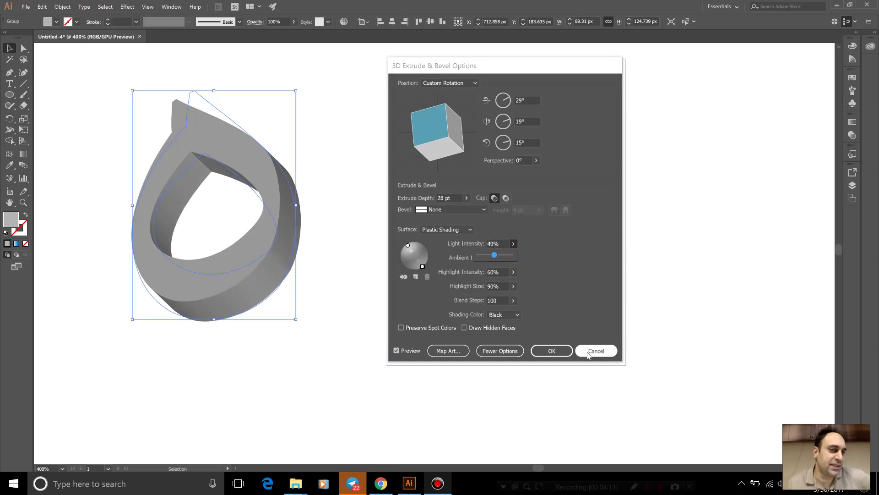
# Step: Change the Extrude Depth from 28 pt to 30 pt
pyautogui.click(573, 265)
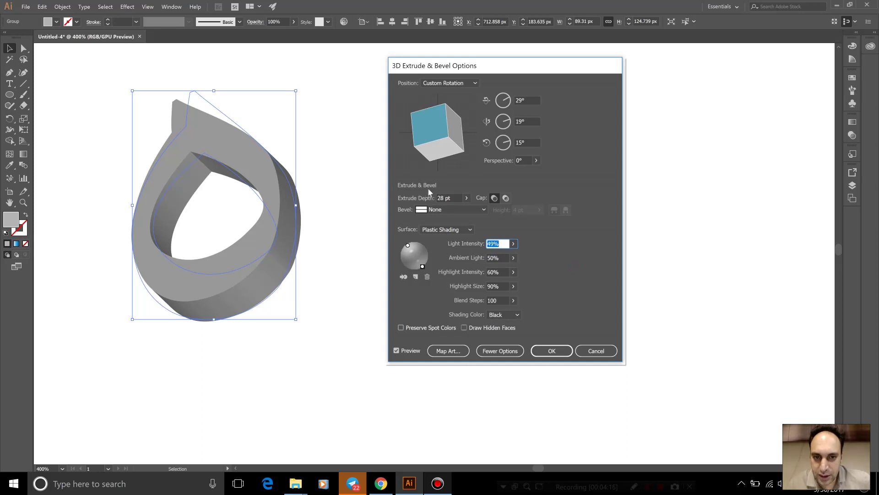
pyautogui.click(462, 197)
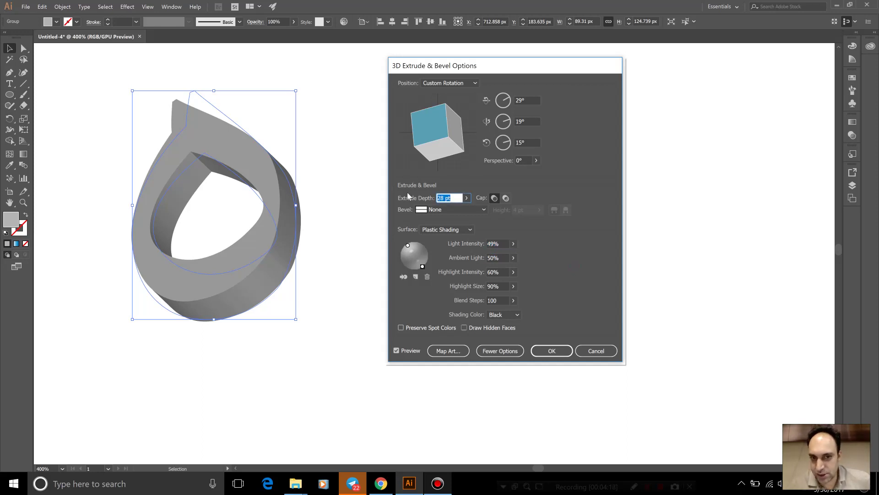
pyautogui.write('30')
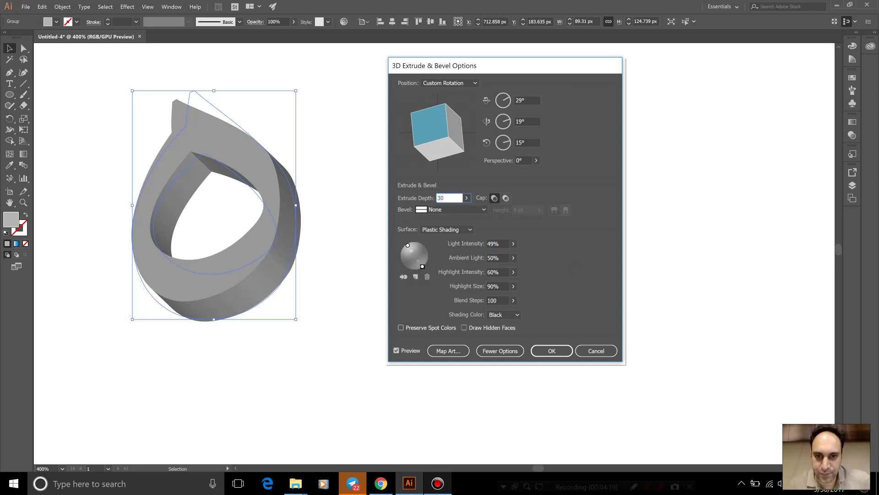
pyautogui.click(502, 257)
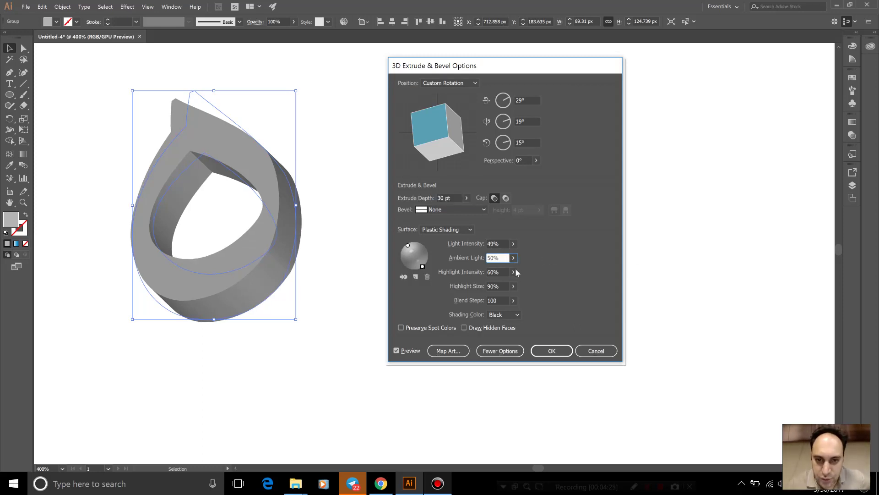
pyautogui.click(512, 270)
# Step: Drag the Ambient Light slider down from 50% to 28%
pyautogui.moveTo(486, 268); pyautogui.dragTo(487, 268)
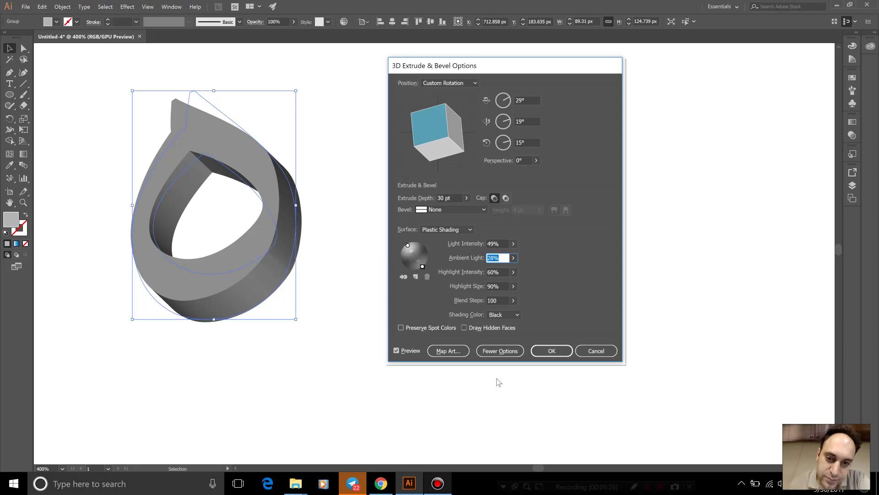
# Step: Set Highlight Intensity to 59%, Highlight Size to 80%, and Blend Steps to 150
pyautogui.click(513, 272)
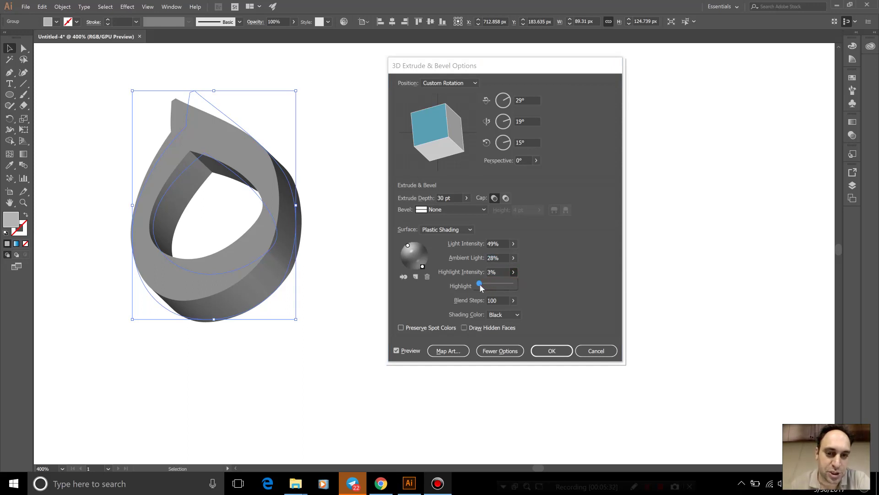
pyautogui.moveTo(479, 284); pyautogui.dragTo(523, 282)
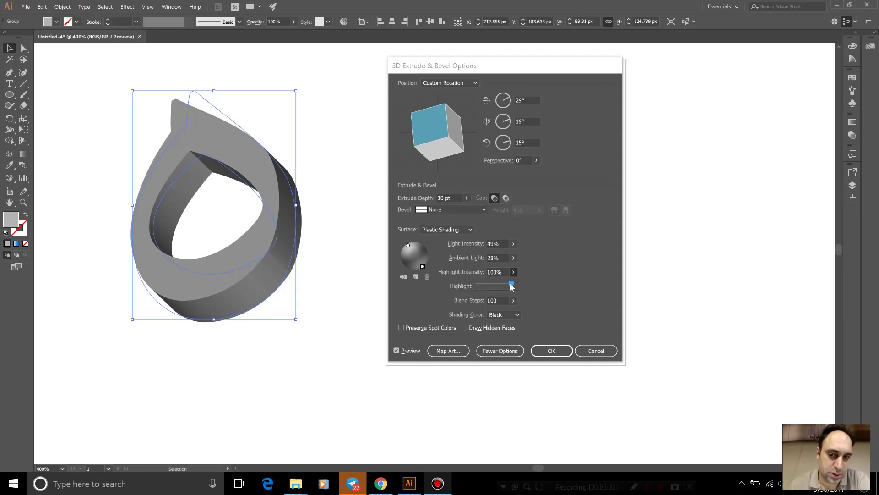
pyautogui.moveTo(511, 285); pyautogui.dragTo(497, 287)
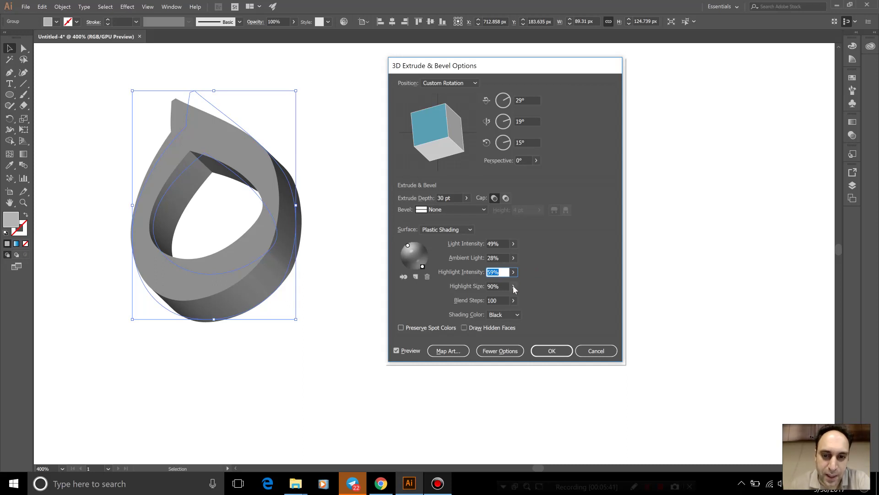
pyautogui.moveTo(512, 287)
pyautogui.mouseDown()
pyautogui.moveTo(498, 301)
pyautogui.moveTo(482, 298)
pyautogui.moveTo(505, 298)
pyautogui.mouseUp()
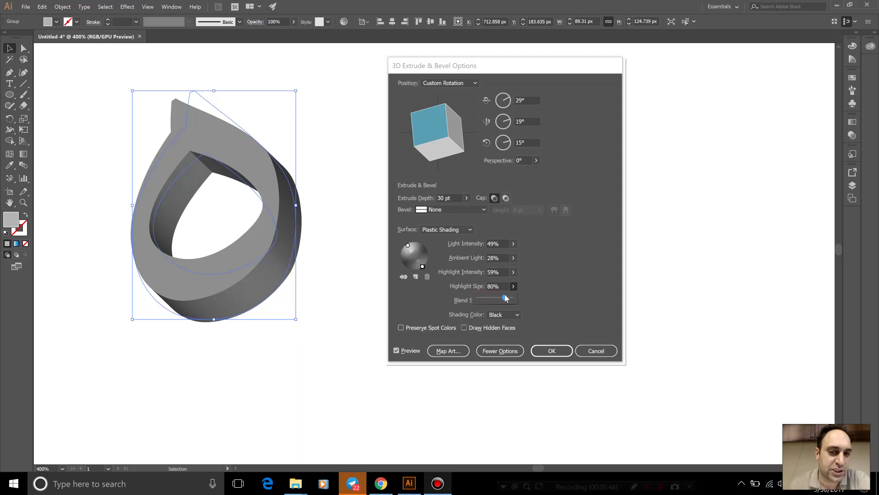
pyautogui.click(541, 284)
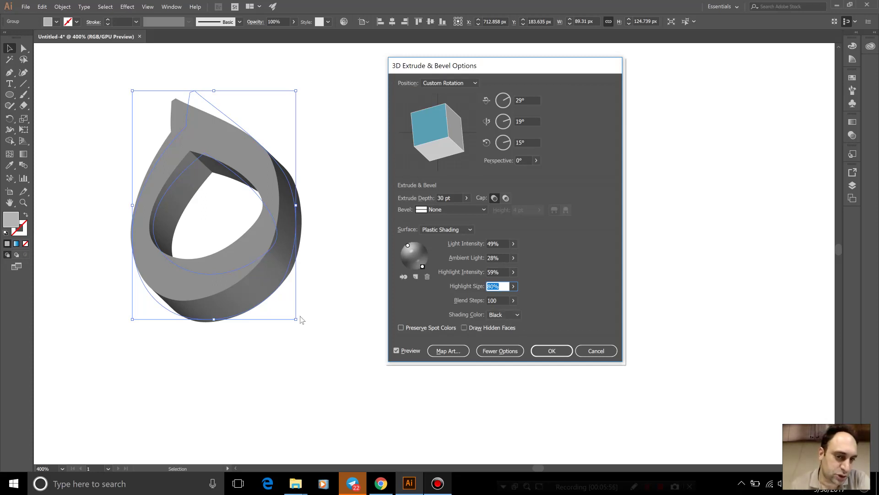
pyautogui.doubleClick(499, 300)
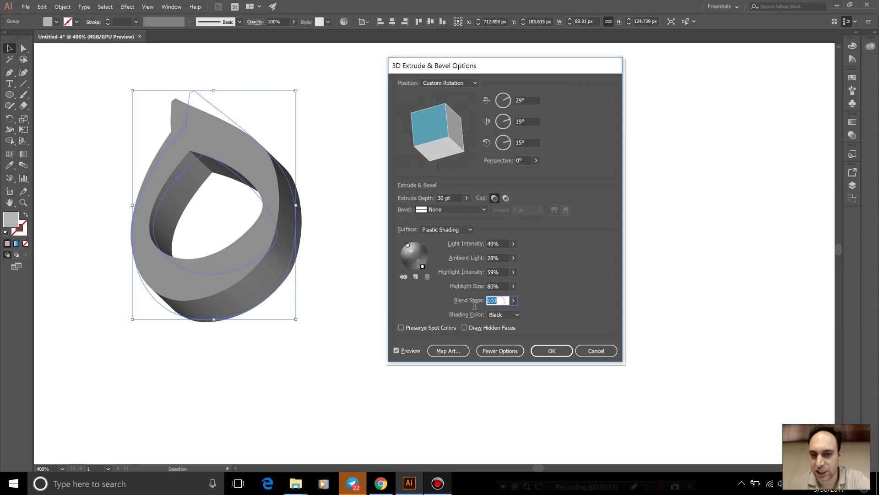
pyautogui.write('150')
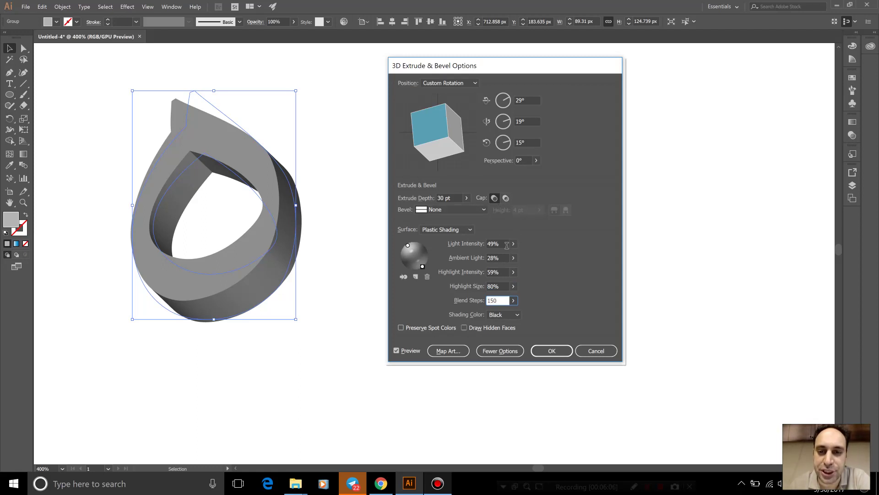
# Step: Try a stronger perspective and a long cone-like extrusion, then reduce the perspective
pyautogui.click(535, 161)
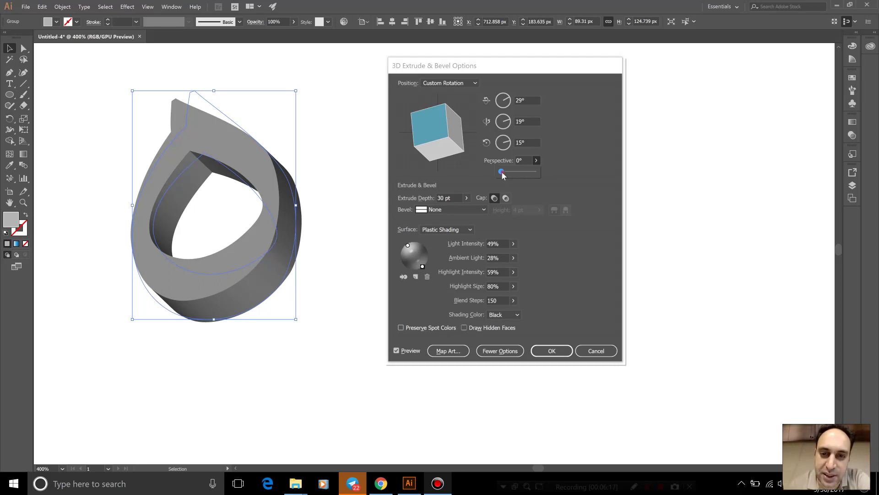
pyautogui.moveTo(507, 172); pyautogui.dragTo(539, 173)
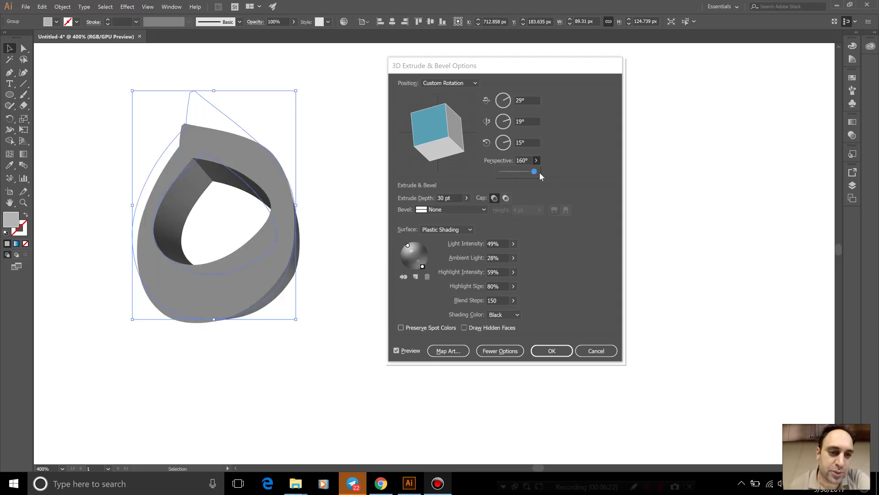
pyautogui.click(467, 198)
pyautogui.moveTo(435, 210); pyautogui.dragTo(439, 211)
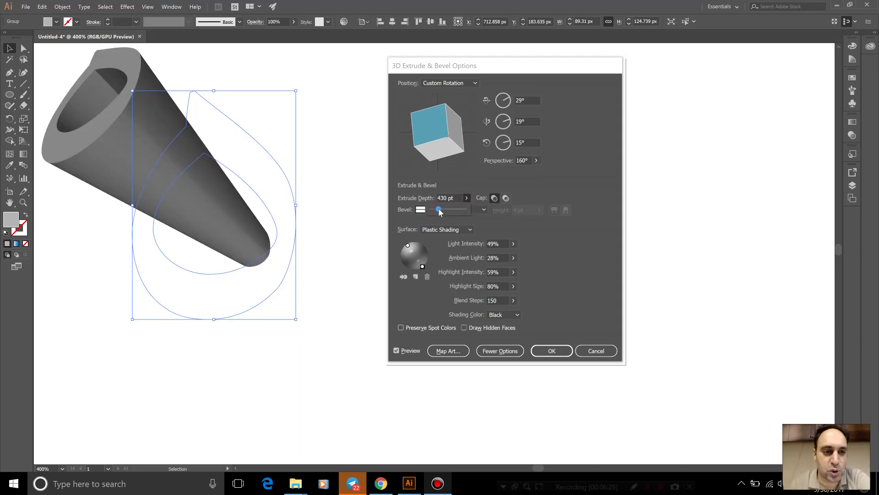
pyautogui.click(535, 160)
pyautogui.moveTo(536, 172)
pyautogui.mouseDown()
pyautogui.moveTo(519, 172)
pyautogui.moveTo(528, 173)
pyautogui.mouseUp()
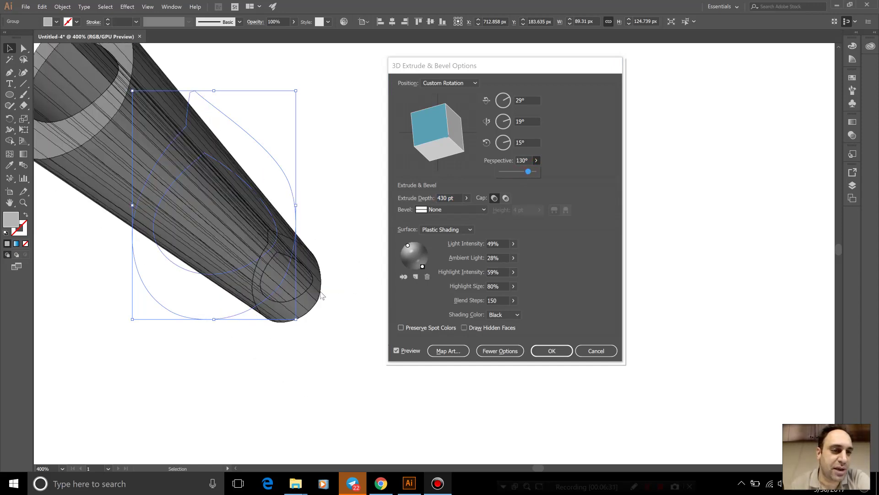
# Step: Settle the perspective at 137° and make the extrusion much shallower
pyautogui.click(466, 198)
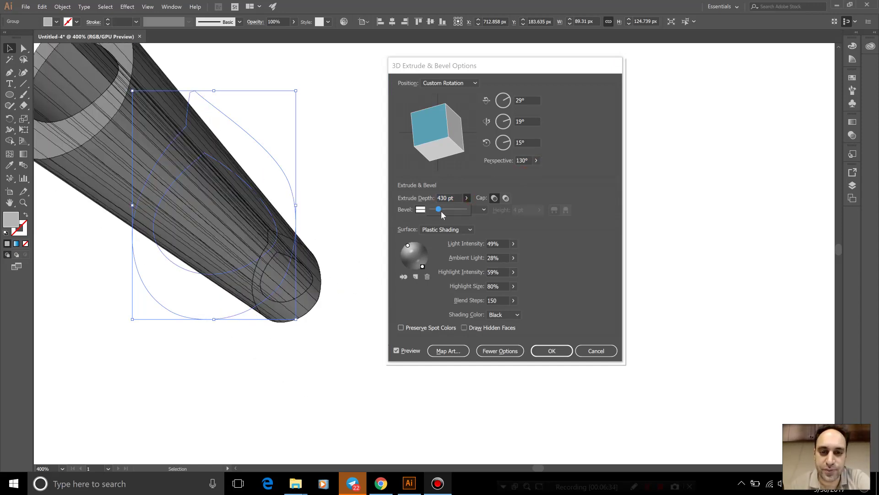
pyautogui.moveTo(438, 211); pyautogui.dragTo(434, 213)
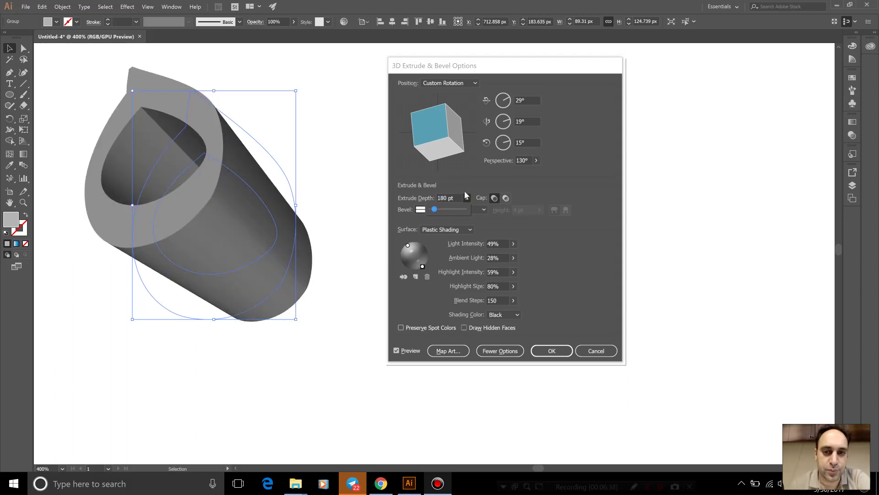
pyautogui.click(536, 160)
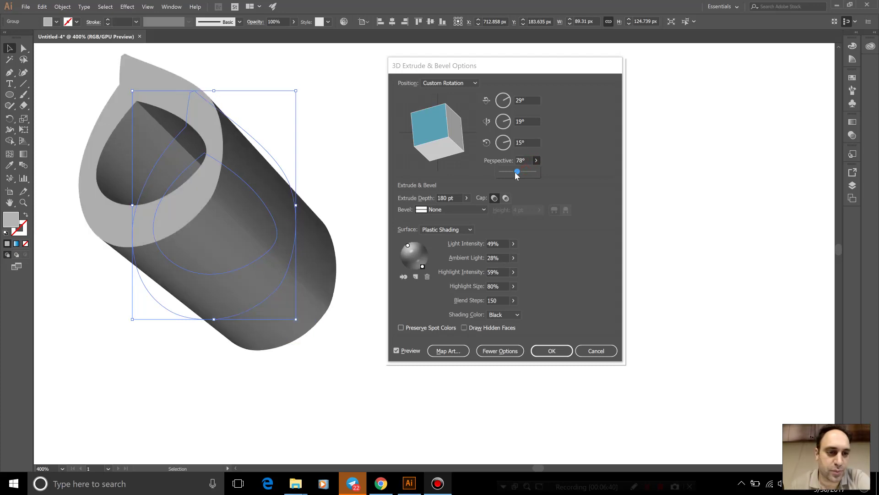
pyautogui.moveTo(515, 173)
pyautogui.mouseDown()
pyautogui.moveTo(498, 177)
pyautogui.moveTo(530, 172)
pyautogui.mouseUp()
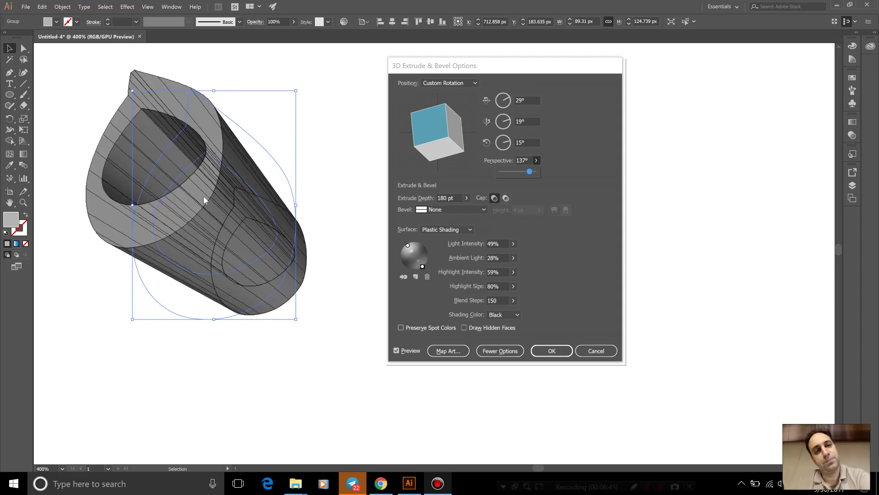
pyautogui.click(465, 198)
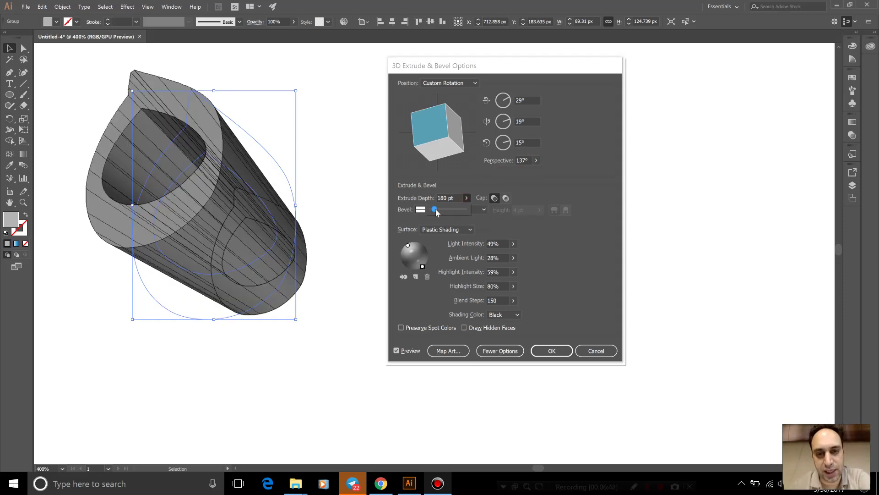
pyautogui.moveTo(436, 212); pyautogui.dragTo(435, 214)
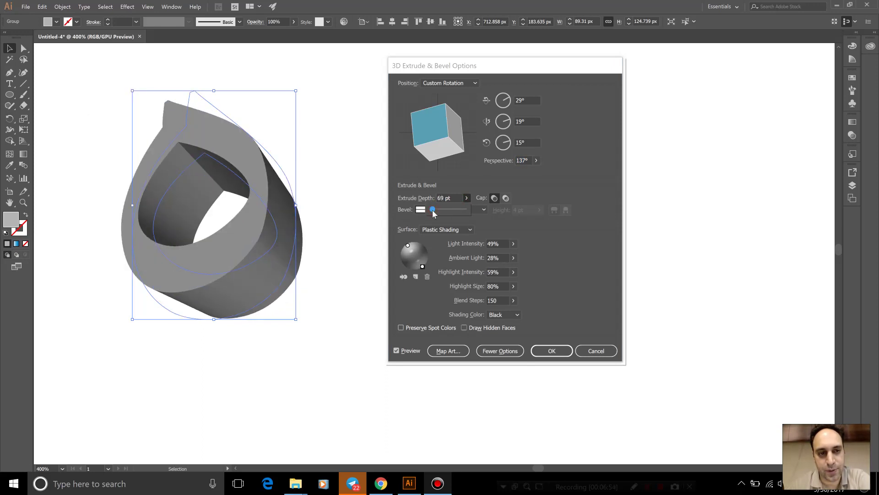
# Step: Enter a 50 pt Extrude Depth, apply the 3D effect, and deselect the letter
pyautogui.doubleClick(452, 198)
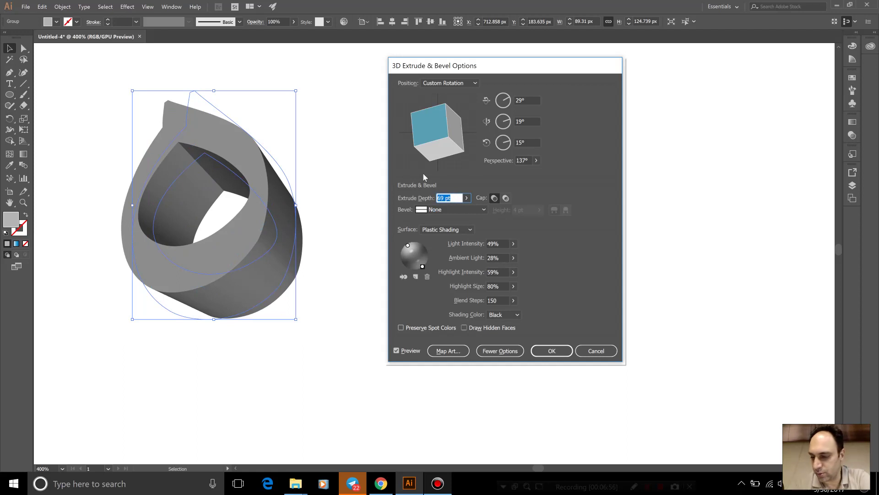
pyautogui.write('50')
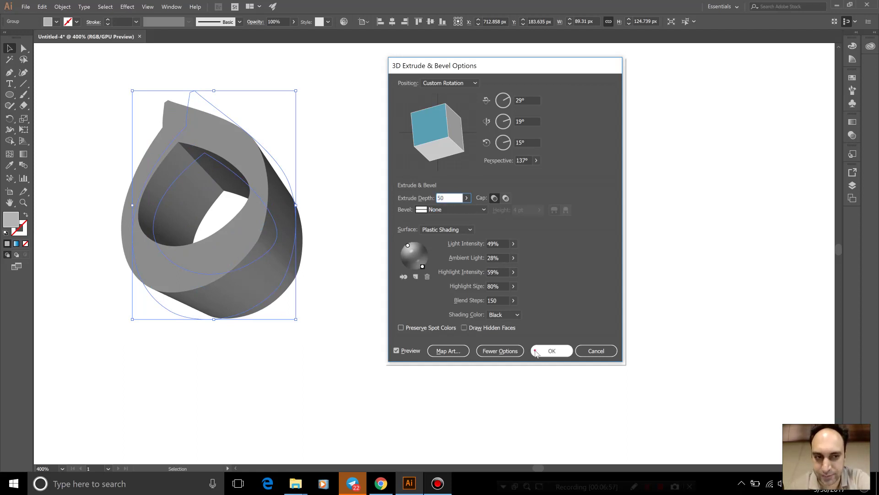
pyautogui.click(534, 351)
pyautogui.click(411, 201)
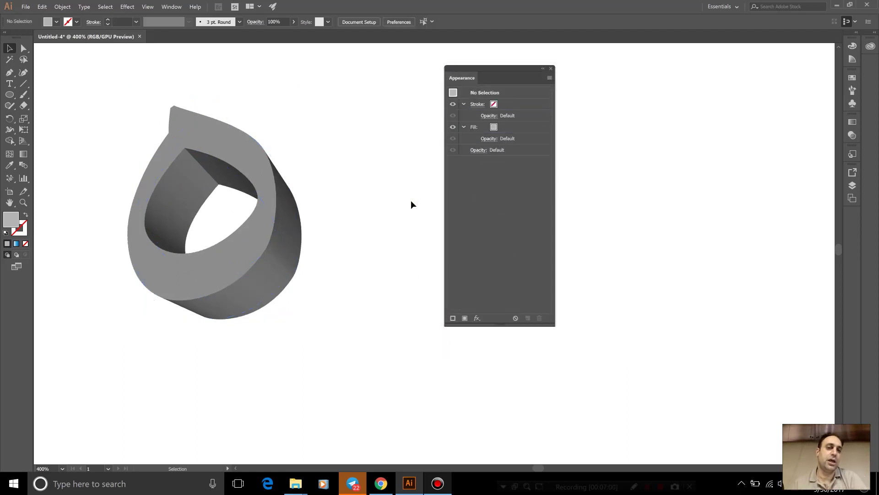
# Step: Fit the whole artboard in view, move the floating panel aside, and reselect the 3D letter
pyautogui.hotkey('ctrl', '0')
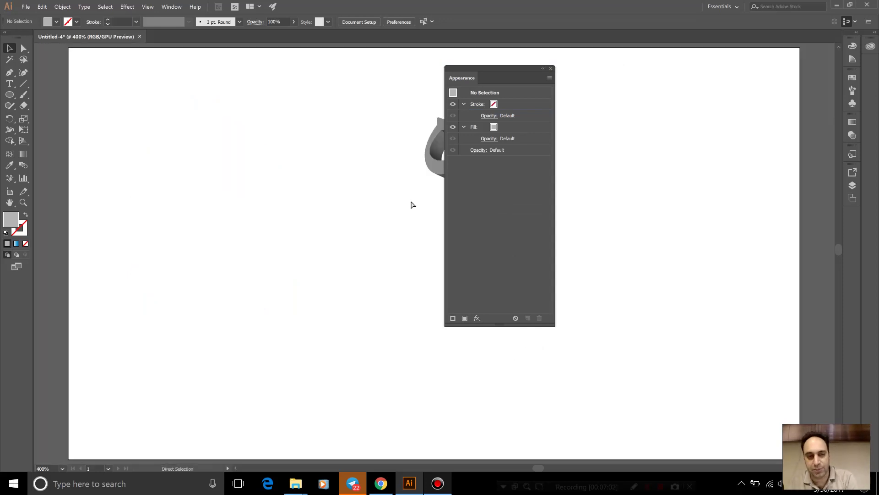
pyautogui.moveTo(513, 67); pyautogui.dragTo(701, 72)
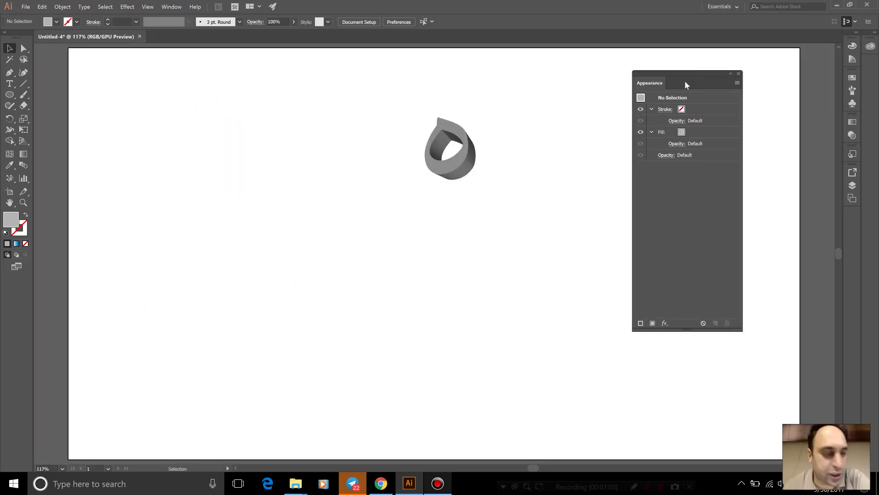
pyautogui.click(439, 165)
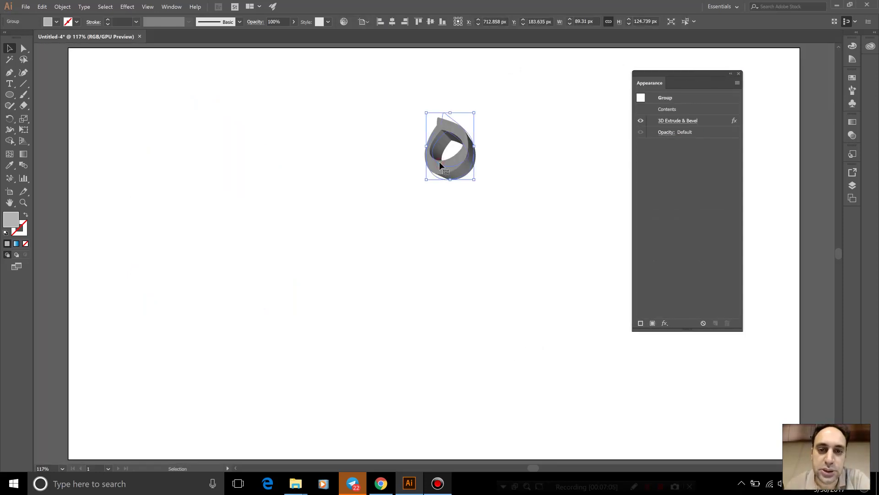
pyautogui.click(456, 239)
pyautogui.click(466, 170)
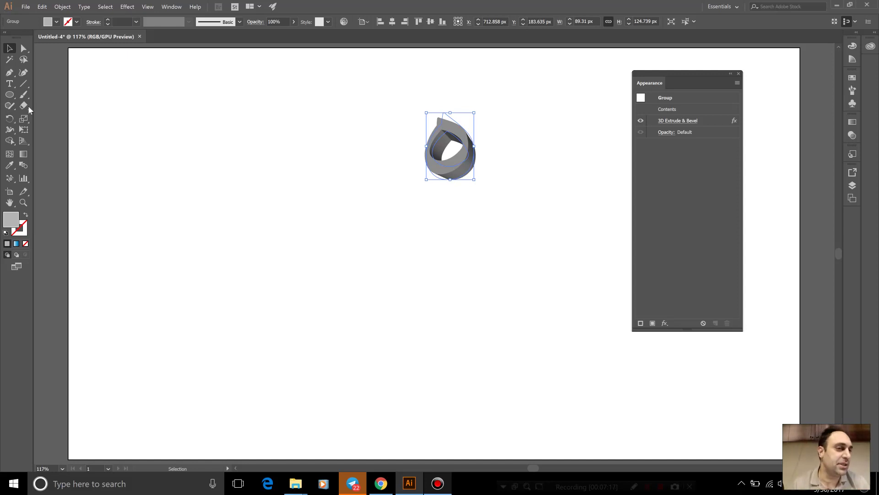
pyautogui.click(9, 83)
# Step: Create a text object below the 3D letter containing a single Arabic letter
pyautogui.click(442, 257)
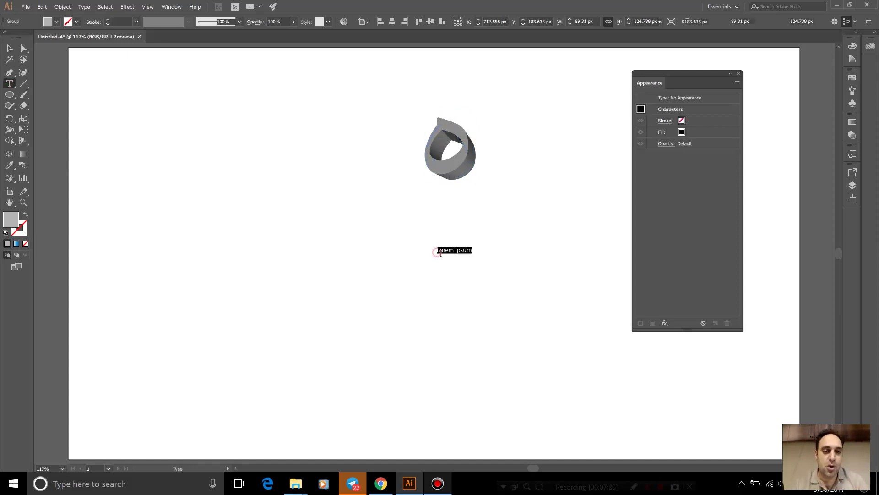
pyautogui.press('BackSpace')
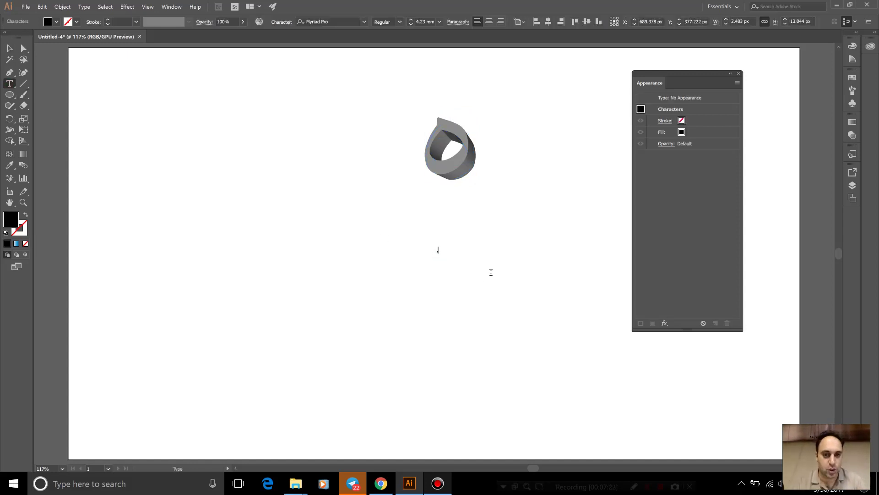
pyautogui.write('ء')
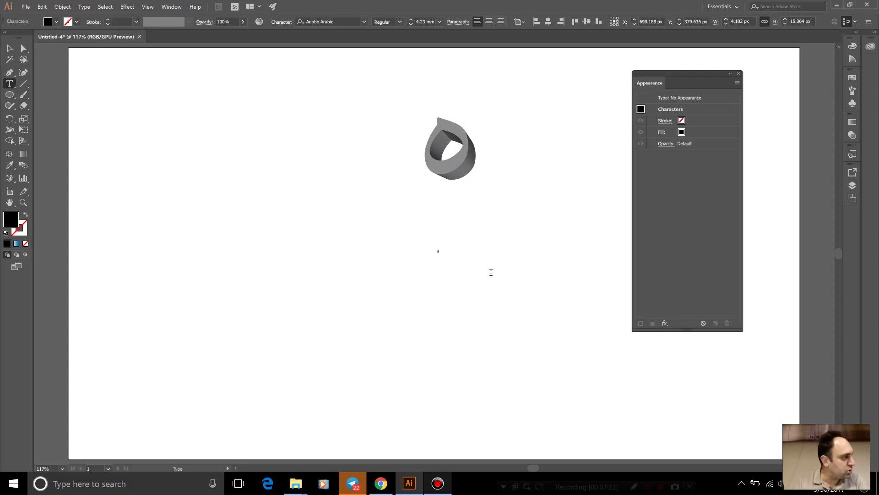
pyautogui.click(9, 48)
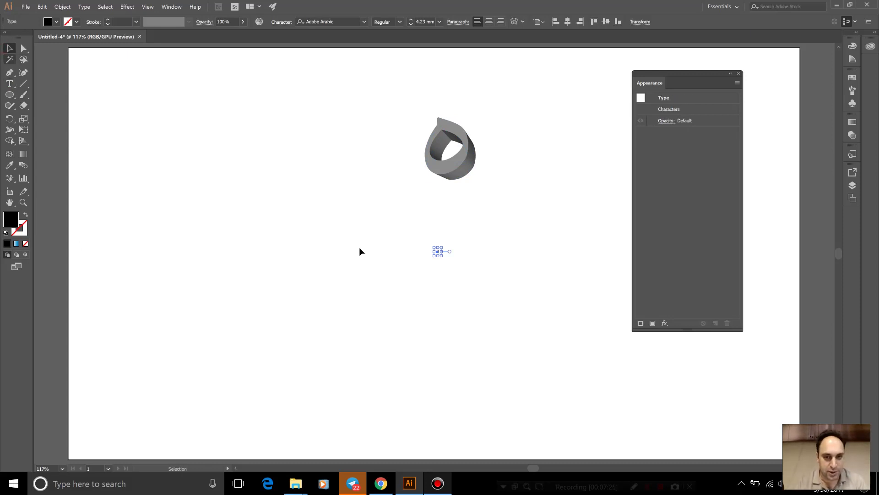
# Step: Scale the tiny glyph up into a large letter and move it beside the 3D ه
pyautogui.moveTo(432, 246); pyautogui.dragTo(320, 108)
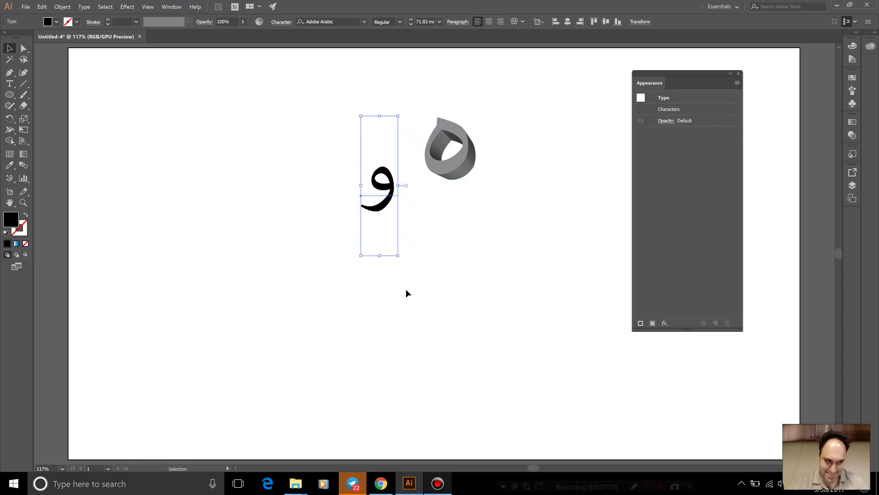
pyautogui.moveTo(398, 255); pyautogui.dragTo(534, 346)
pyautogui.moveTo(407, 243)
pyautogui.mouseDown()
pyautogui.moveTo(441, 196)
pyautogui.moveTo(404, 158)
pyautogui.mouseUp()
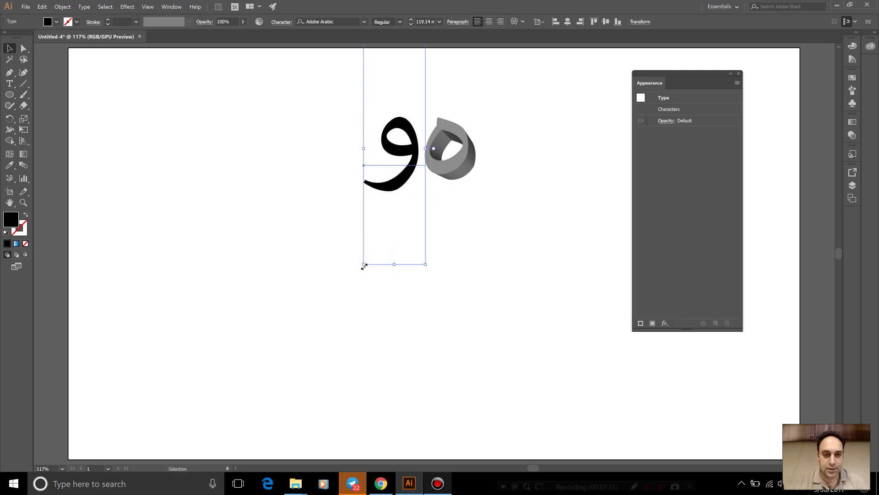
pyautogui.moveTo(364, 266)
pyautogui.mouseDown()
pyautogui.moveTo(291, 291)
pyautogui.moveTo(332, 238)
pyautogui.mouseUp()
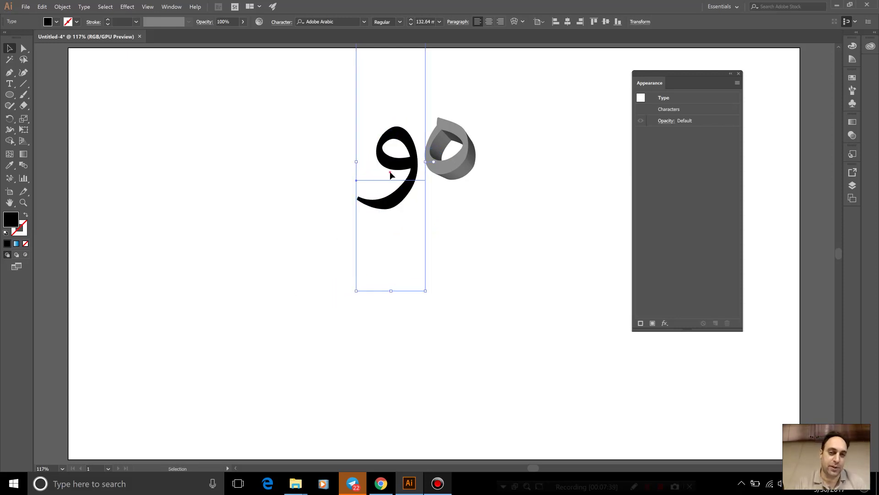
pyautogui.moveTo(389, 171); pyautogui.dragTo(387, 163)
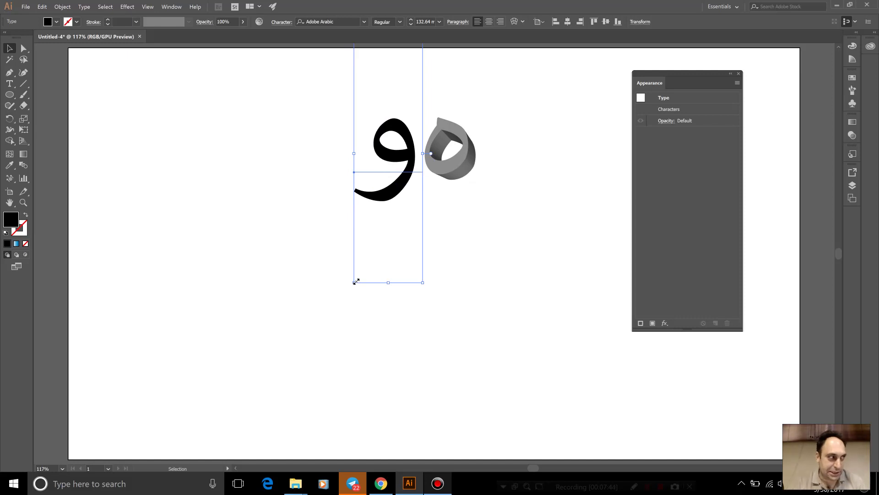
pyautogui.moveTo(356, 284); pyautogui.dragTo(322, 292)
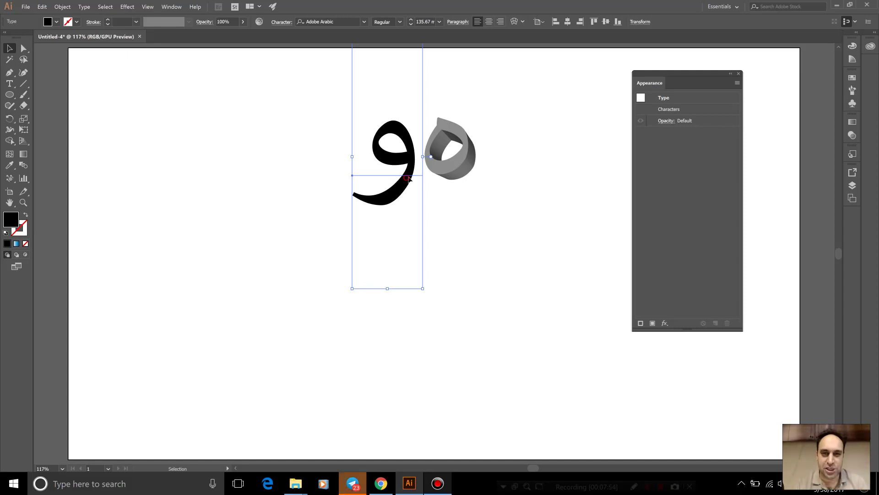
pyautogui.moveTo(403, 184); pyautogui.dragTo(408, 182)
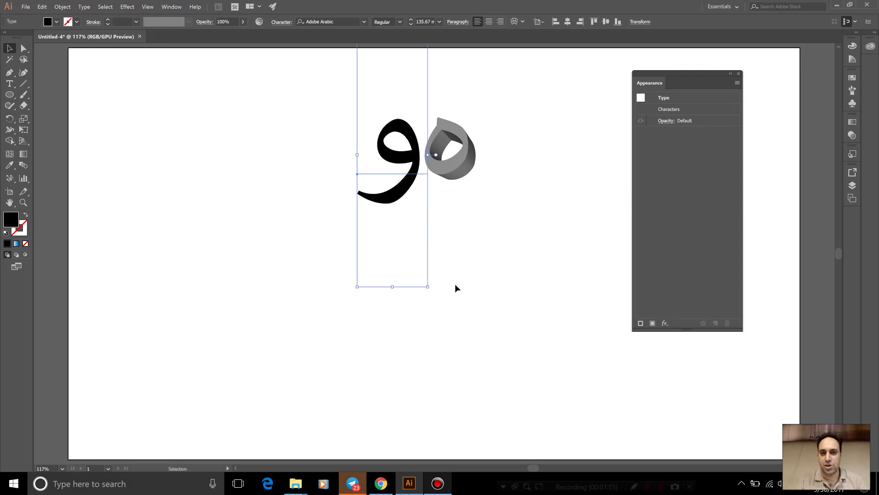
pyautogui.moveTo(357, 288); pyautogui.dragTo(283, 304)
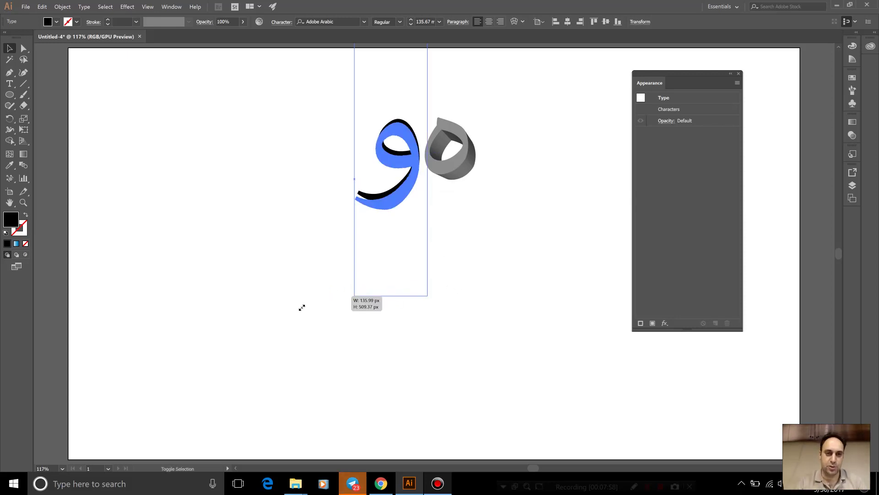
pyautogui.moveTo(397, 174); pyautogui.dragTo(398, 160)
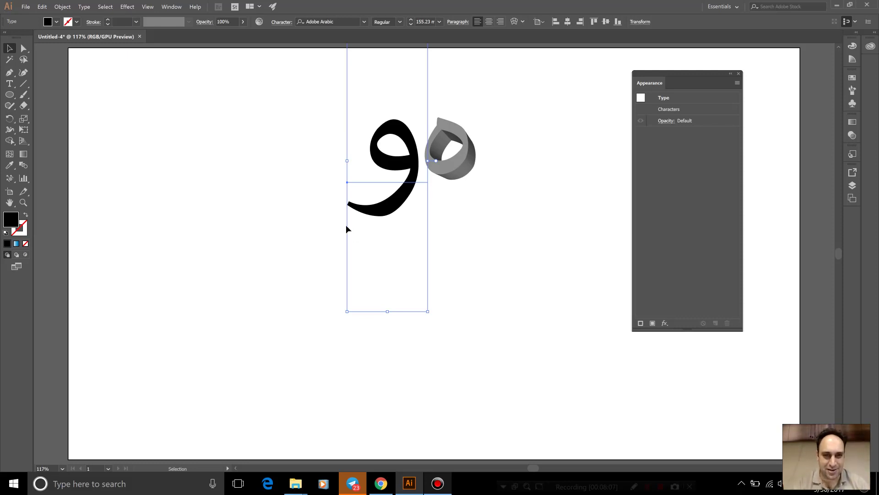
# Step: Fine-tune the و letter's size and height next to the 3D ه
pyautogui.moveTo(351, 312); pyautogui.dragTo(326, 318)
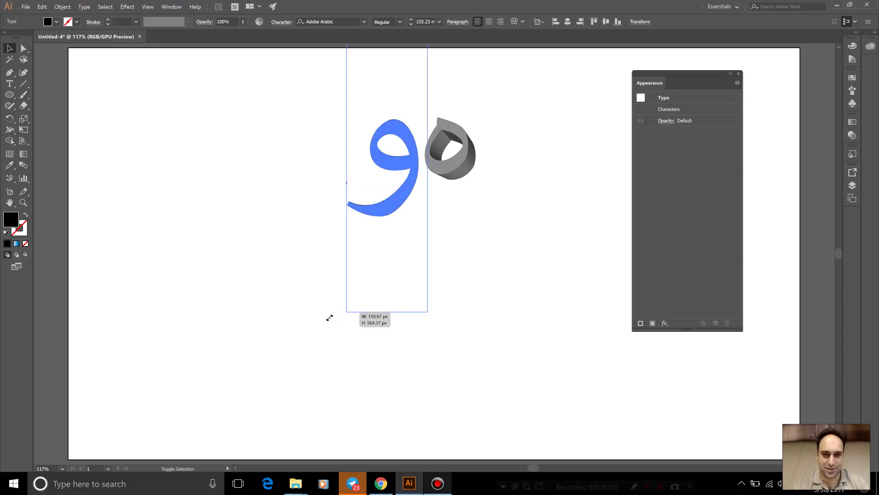
pyautogui.moveTo(394, 168); pyautogui.dragTo(395, 163)
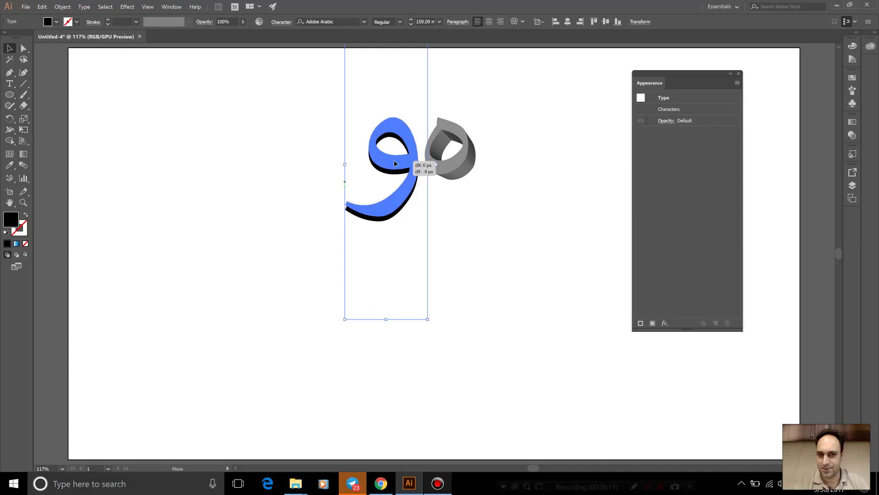
pyautogui.click(481, 217)
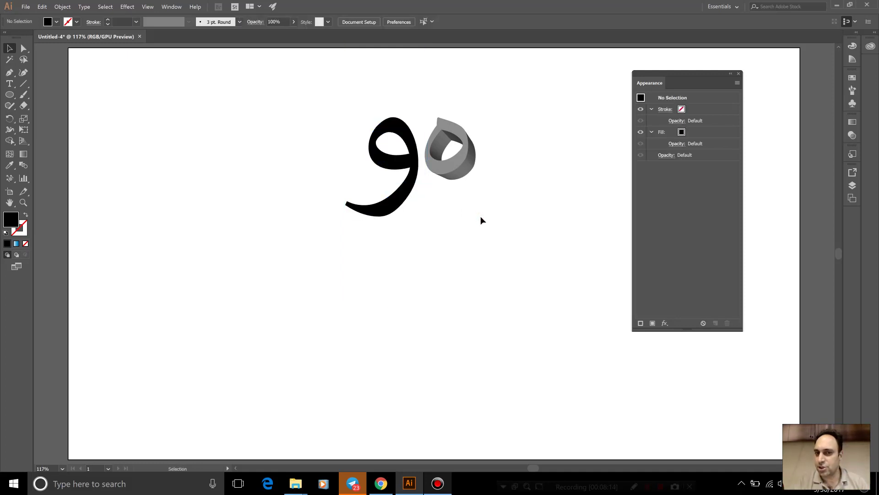
pyautogui.click(363, 216)
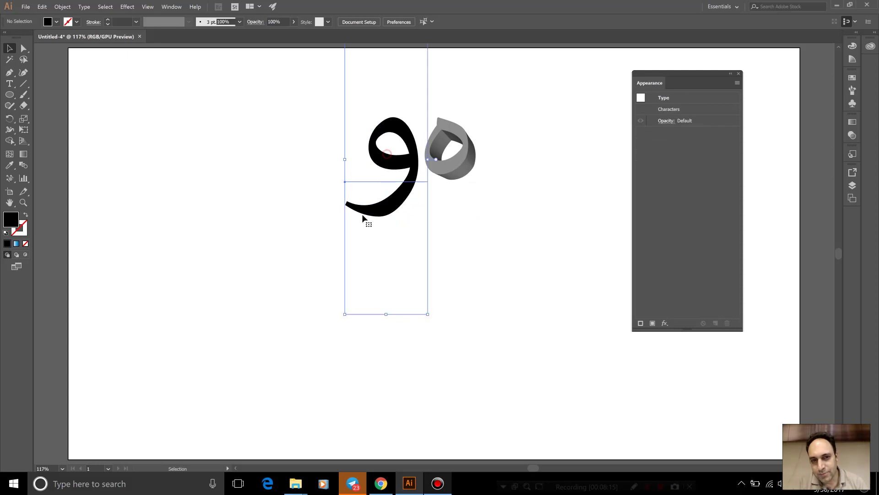
pyautogui.moveTo(344, 314); pyautogui.dragTo(334, 321)
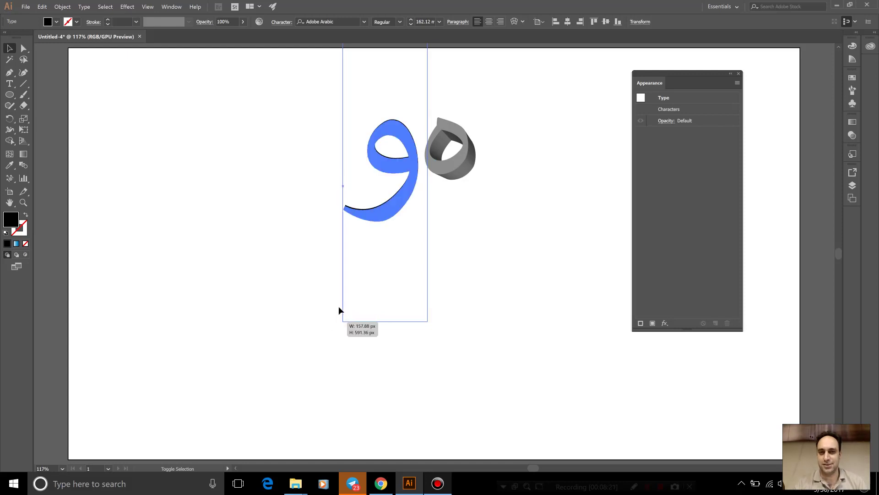
pyautogui.moveTo(334, 321); pyautogui.dragTo(341, 320)
pyautogui.moveTo(383, 175); pyautogui.dragTo(383, 170)
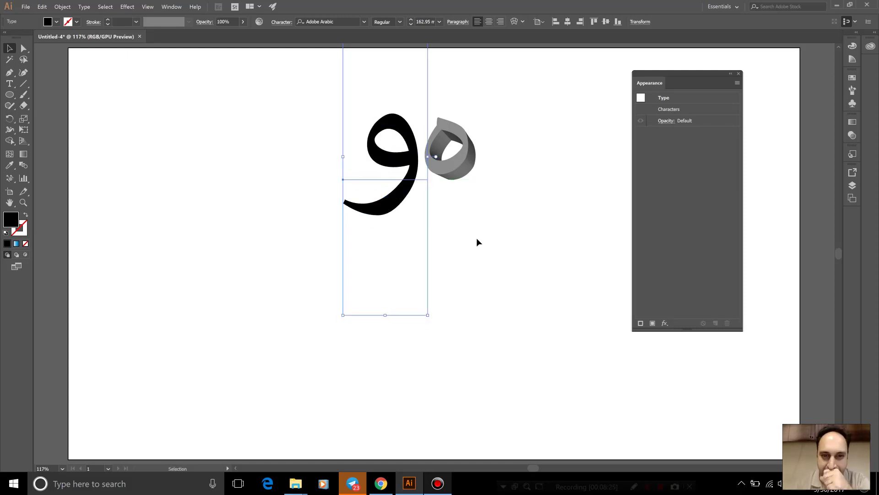
pyautogui.click(463, 238)
pyautogui.click(415, 160)
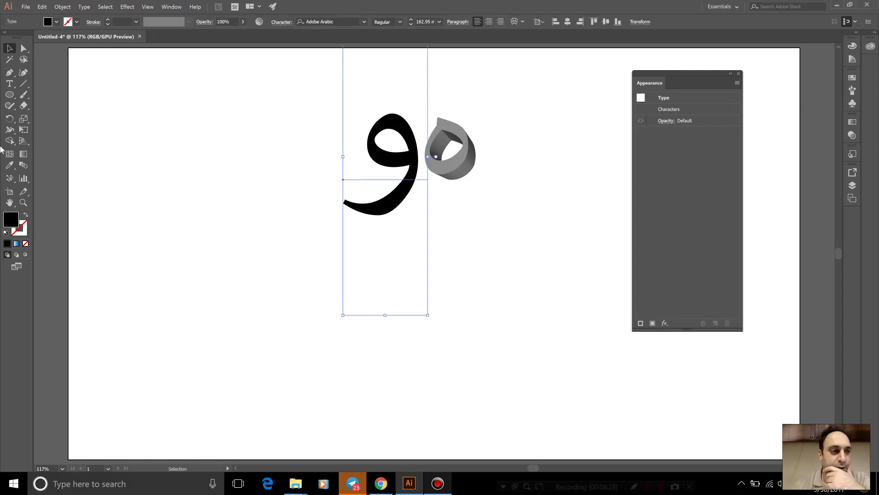
# Step: Fill the و letter with a mid-grey swatch
pyautogui.click(57, 24)
pyautogui.click(51, 64)
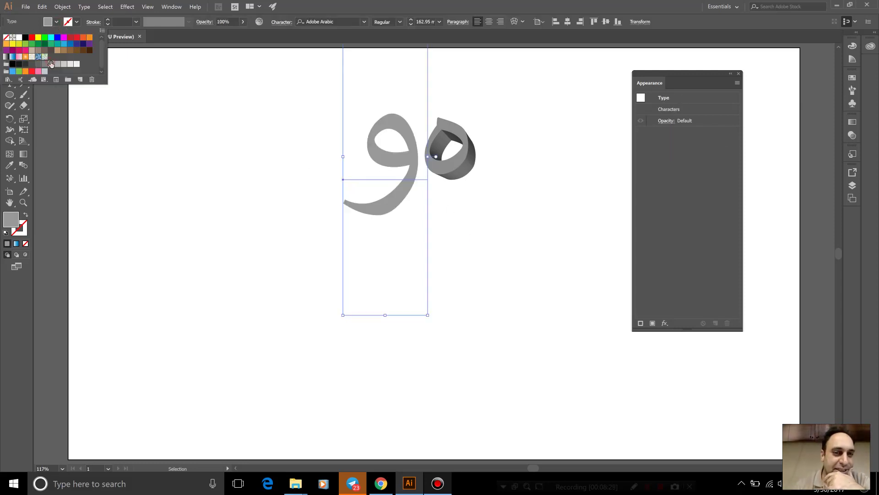
pyautogui.click(44, 64)
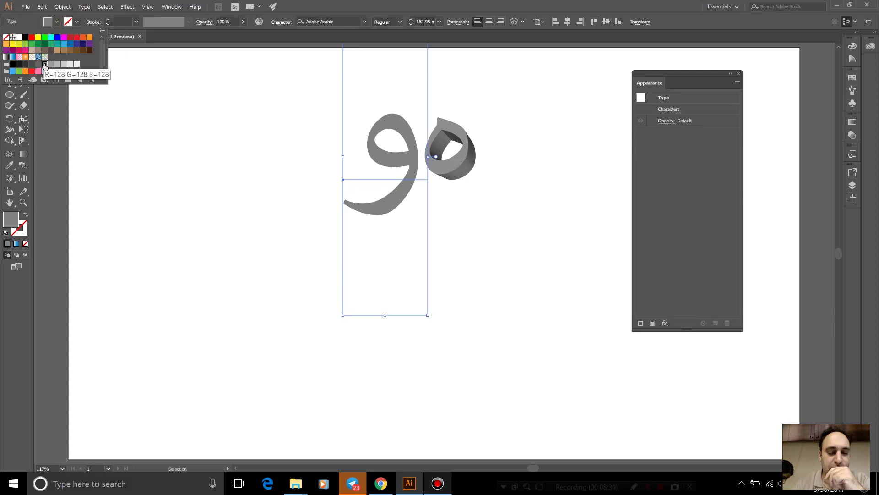
# Step: Apply Extrude & Bevel with preview, rotating the و to -12°, -34°, 12°
pyautogui.click(128, 6)
pyautogui.moveTo(134, 70)
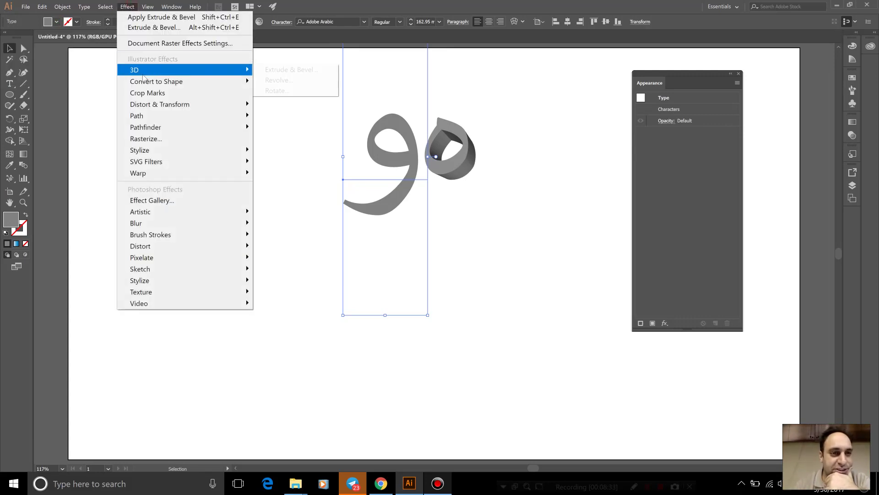
pyautogui.click(298, 70)
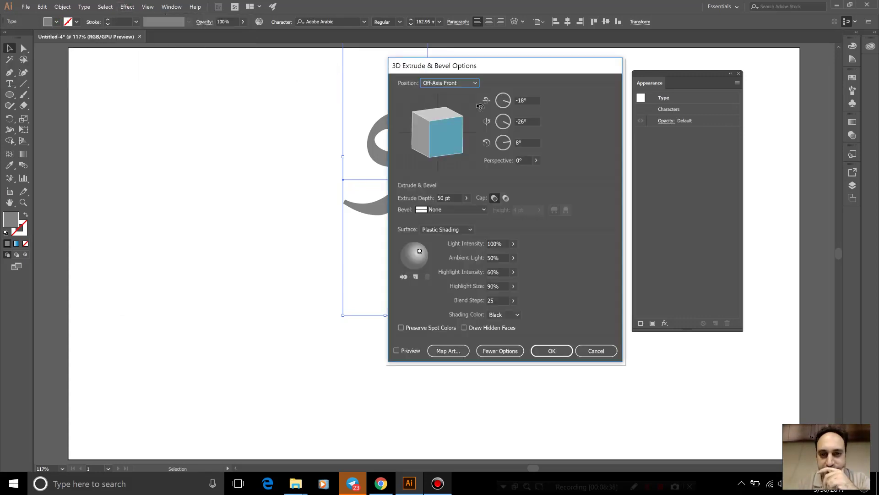
pyautogui.moveTo(501, 68); pyautogui.dragTo(658, 91)
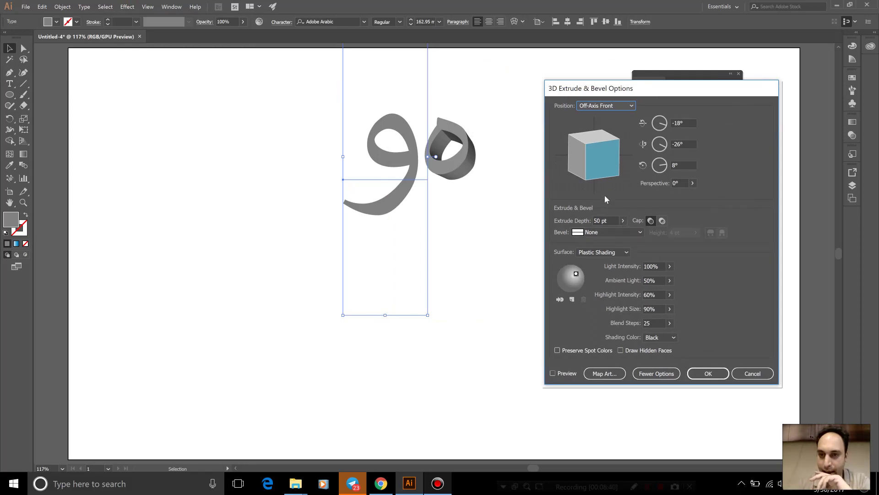
pyautogui.click(599, 165)
pyautogui.moveTo(600, 166); pyautogui.dragTo(578, 146)
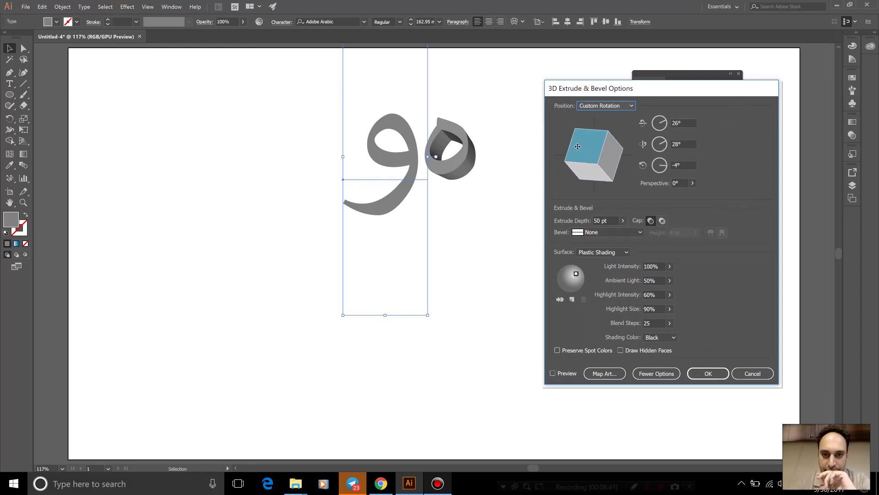
pyautogui.click(570, 373)
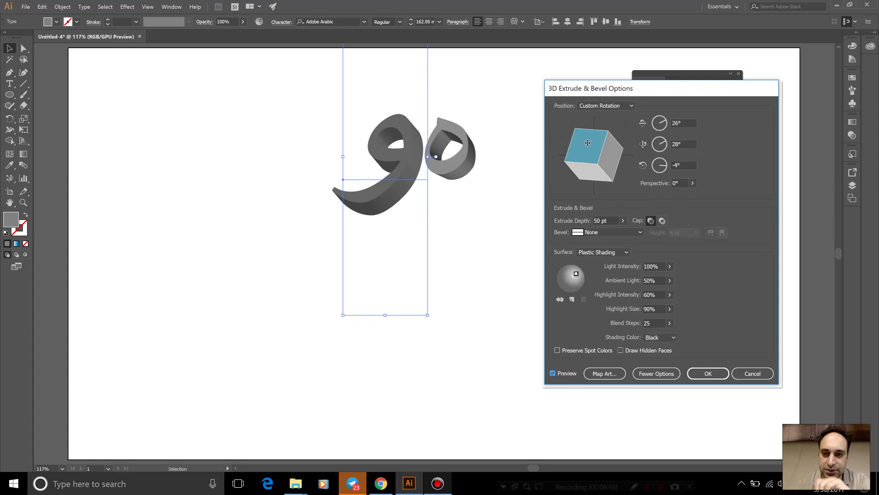
pyautogui.moveTo(585, 154); pyautogui.dragTo(584, 161)
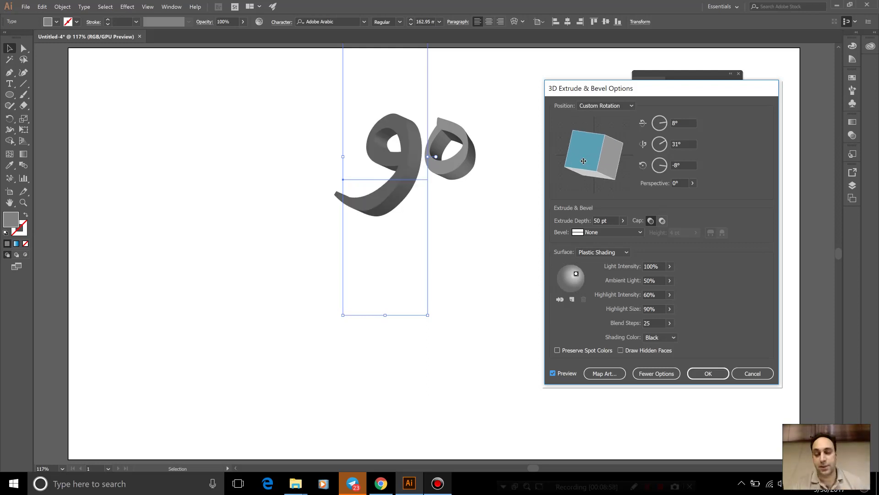
pyautogui.moveTo(584, 161)
pyautogui.mouseDown()
pyautogui.moveTo(621, 169)
pyautogui.moveTo(611, 167)
pyautogui.mouseUp()
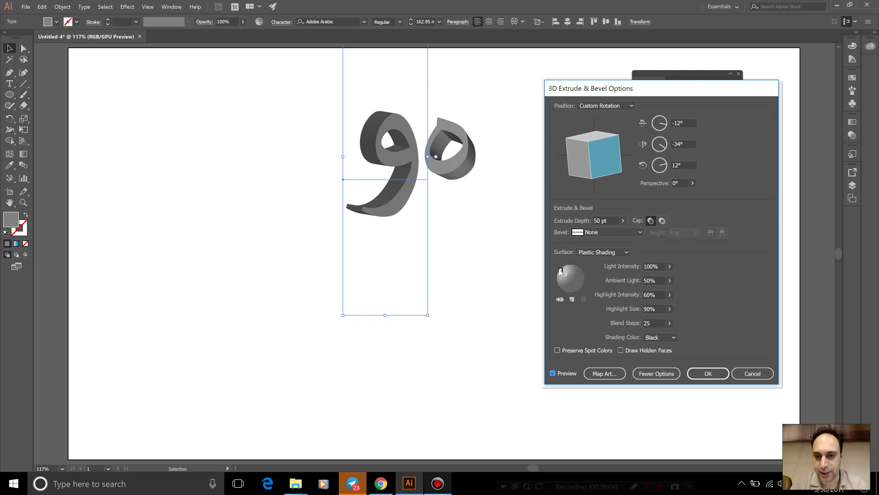
# Step: Reposition the light, add a second light below, and set Blend Steps to 150
pyautogui.moveTo(561, 272); pyautogui.dragTo(563, 267)
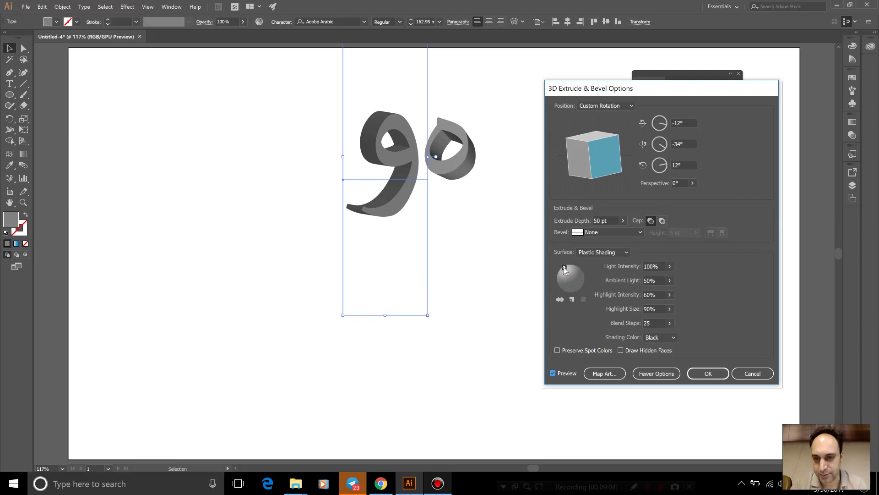
pyautogui.click(571, 298)
pyautogui.moveTo(573, 277); pyautogui.dragTo(576, 290)
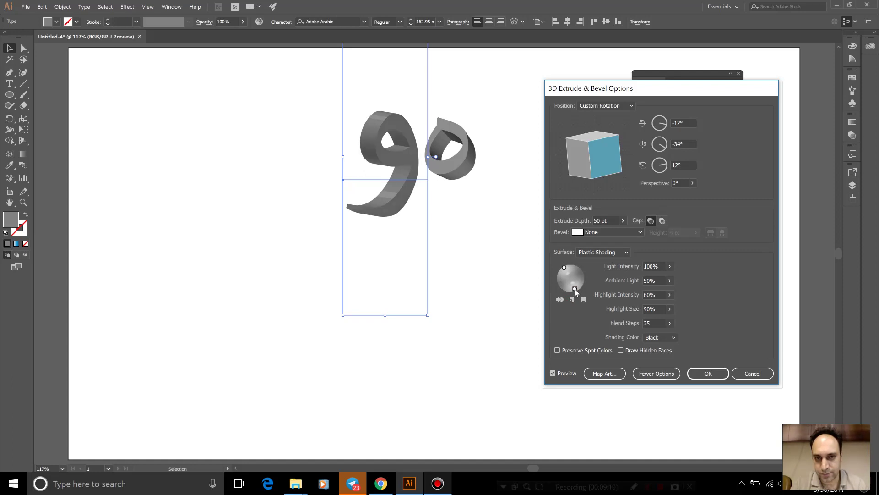
pyautogui.click(659, 324)
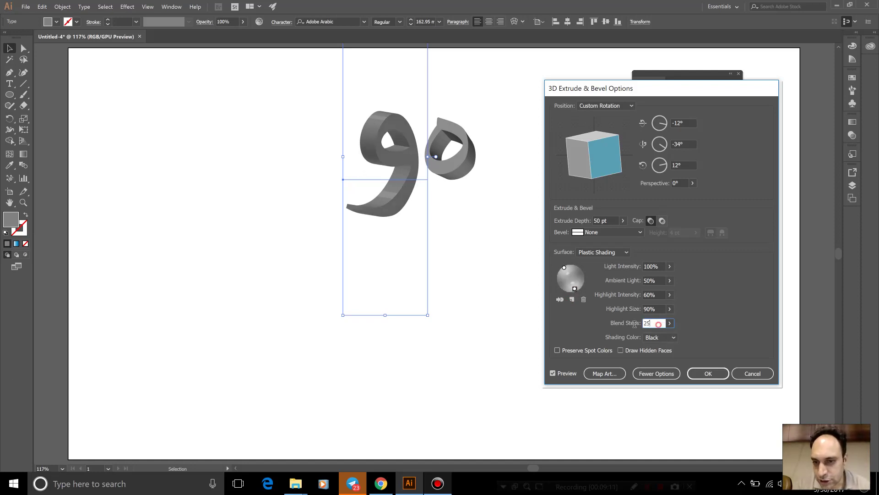
pyautogui.write('150')
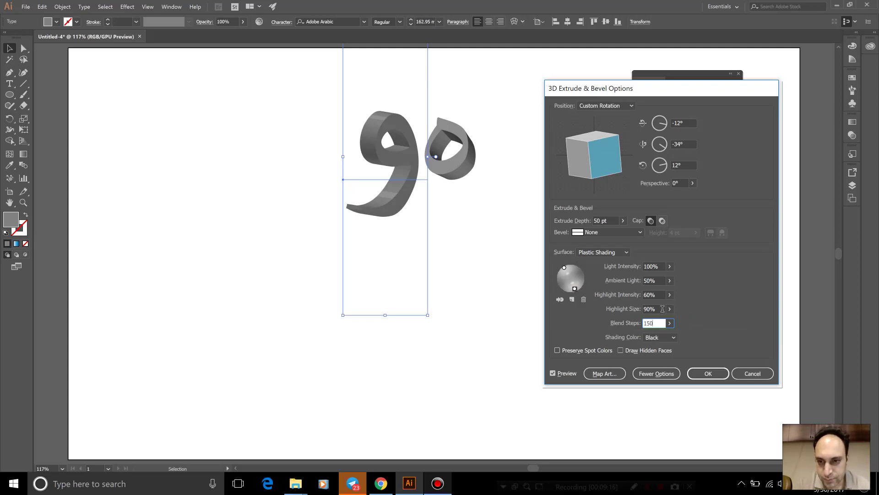
pyautogui.click(655, 309)
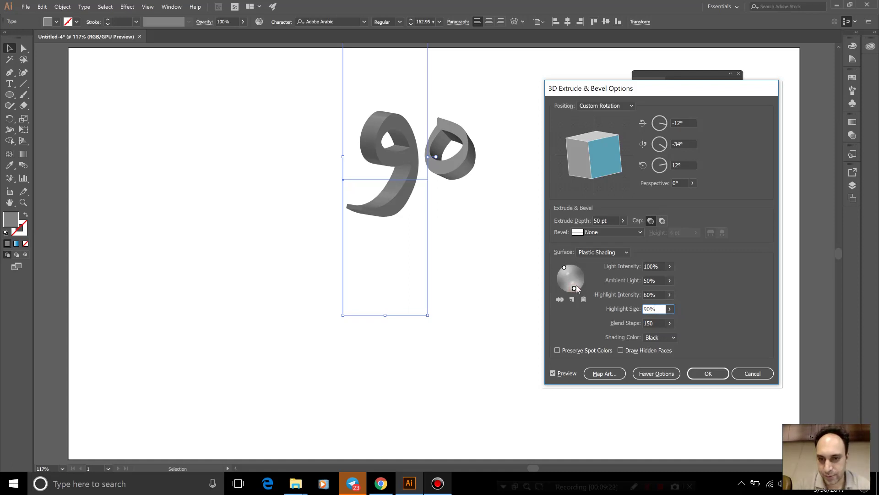
pyautogui.moveTo(575, 287); pyautogui.dragTo(578, 284)
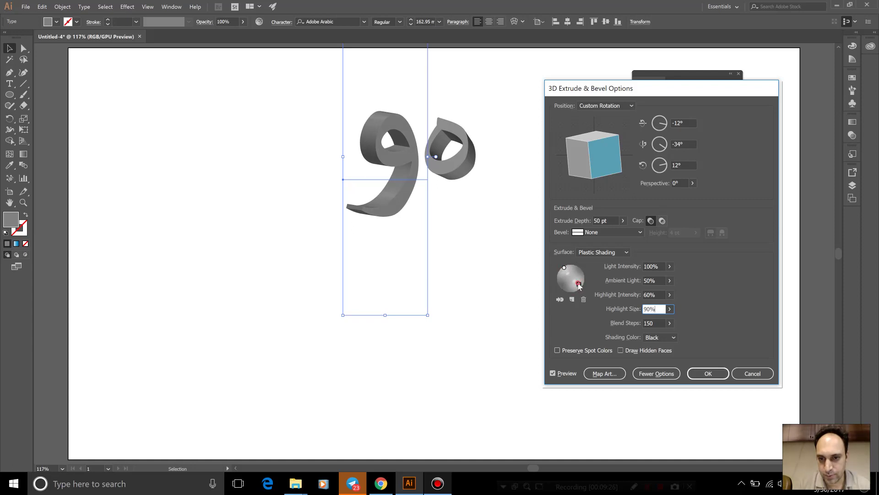
# Step: Lower Ambient Light to 22% and apply the 3D extrusion to the و
pyautogui.click(670, 280)
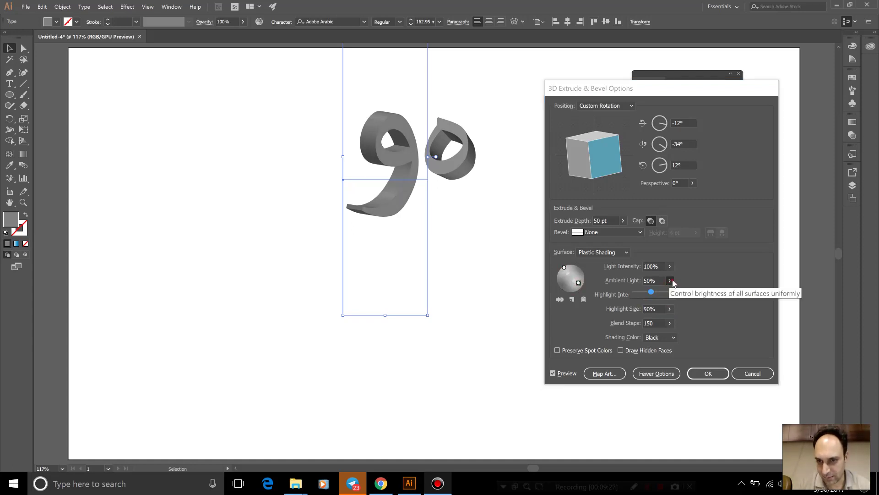
pyautogui.moveTo(651, 292); pyautogui.dragTo(643, 292)
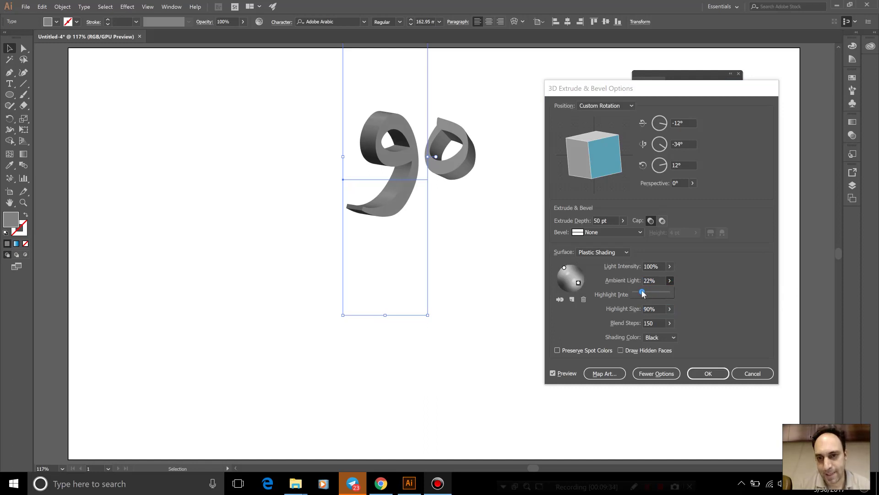
pyautogui.click(578, 284)
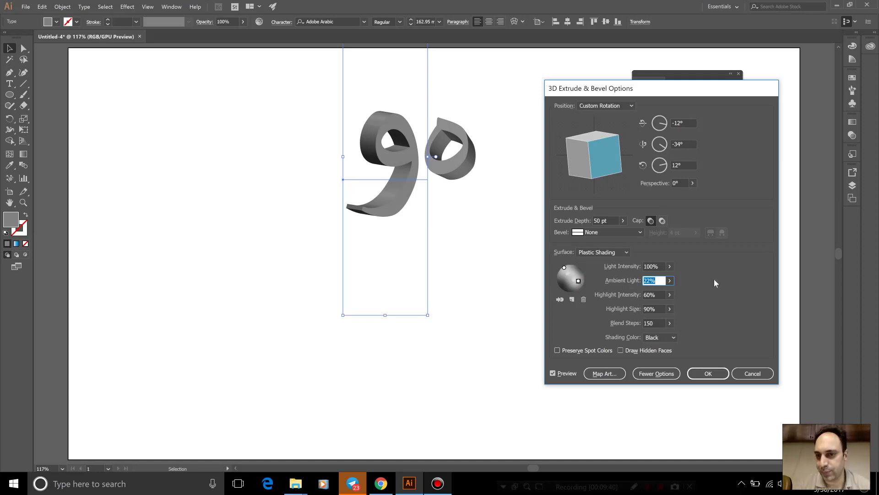
pyautogui.click(715, 372)
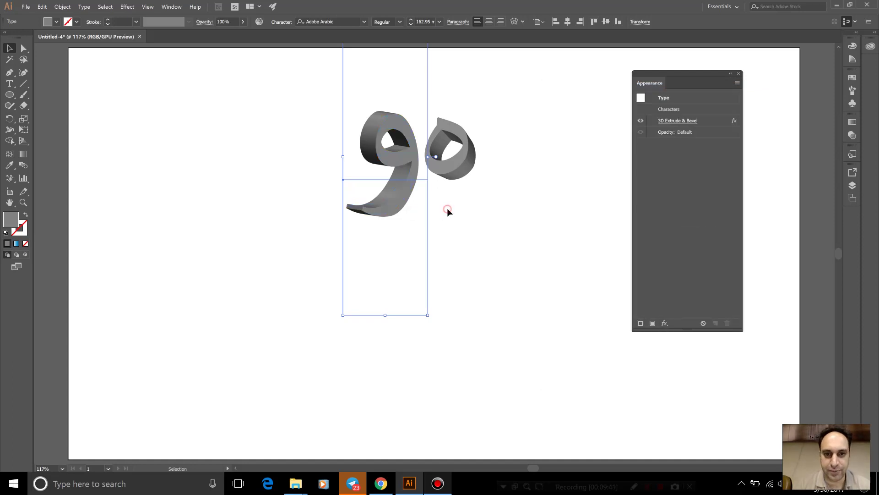
# Step: Test the و's position over the ه, move it back, and delete the old ه
pyautogui.click(448, 209)
pyautogui.moveTo(424, 185); pyautogui.dragTo(483, 223)
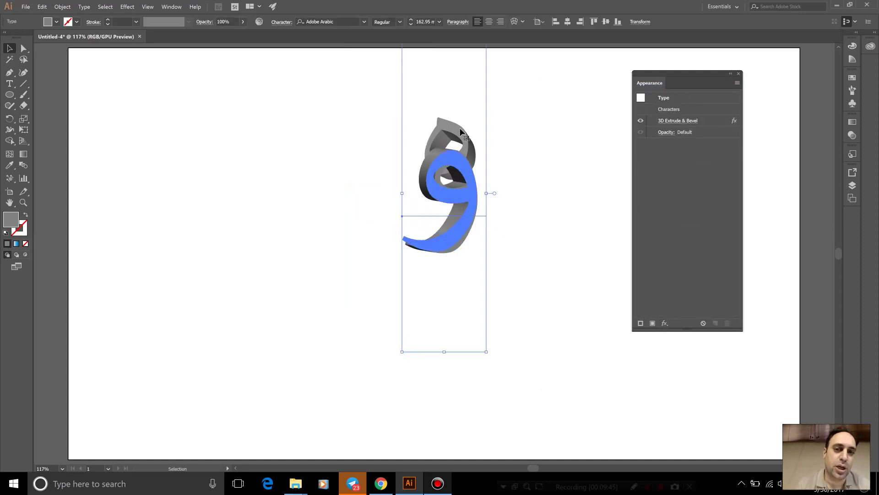
pyautogui.moveTo(458, 203); pyautogui.dragTo(366, 215)
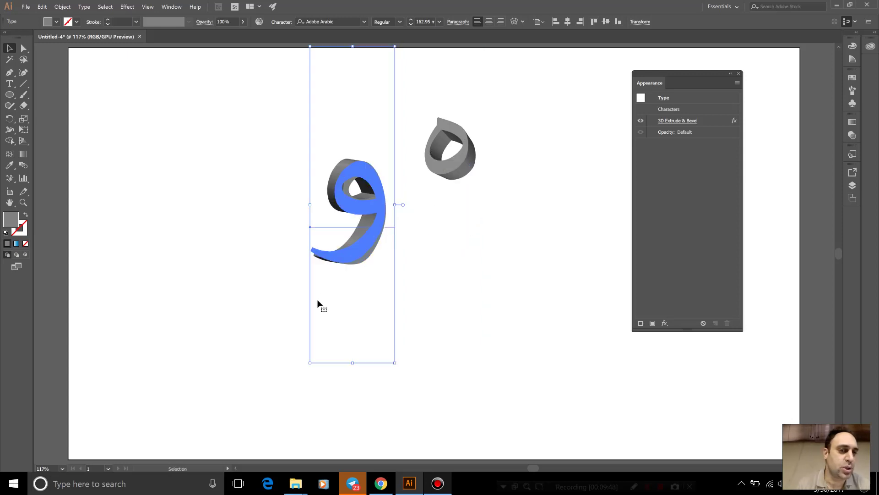
pyautogui.click(471, 306)
pyautogui.click(457, 161)
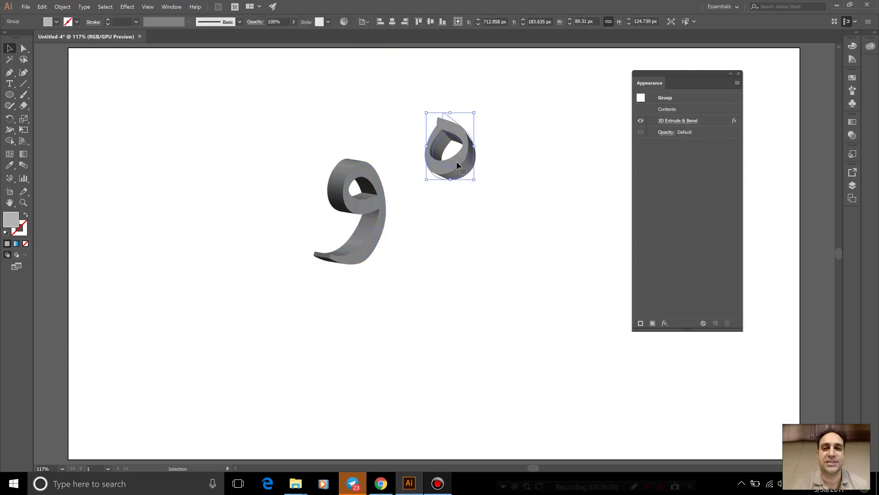
pyautogui.press('Delete')
# Step: Duplicate the 3D و, retype the copy as ه, and place it over the و's top
pyautogui.click(389, 201)
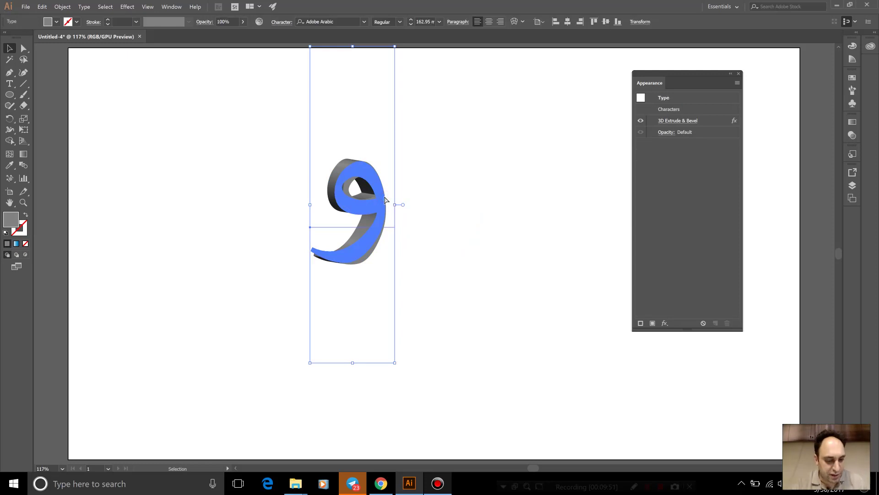
pyautogui.moveTo(385, 177)
pyautogui.mouseDown()
pyautogui.moveTo(397, 225)
pyautogui.moveTo(490, 173)
pyautogui.mouseUp()
pyautogui.press('t')
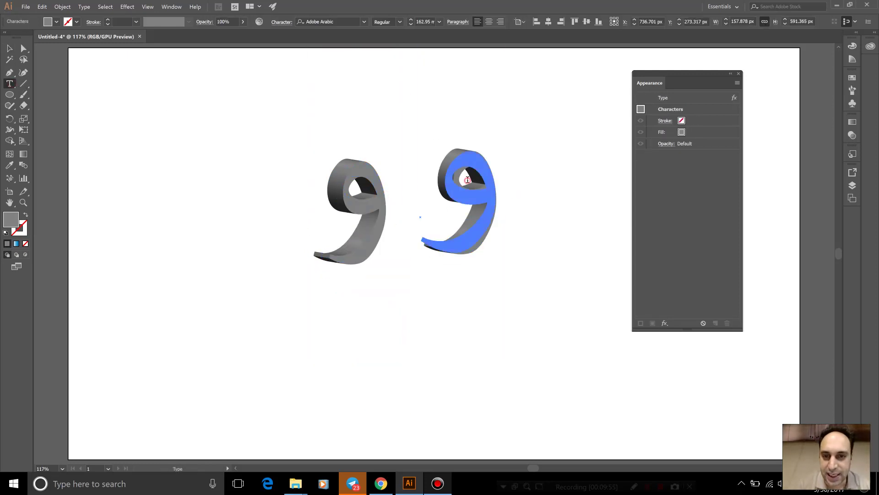
pyautogui.doubleClick(468, 180)
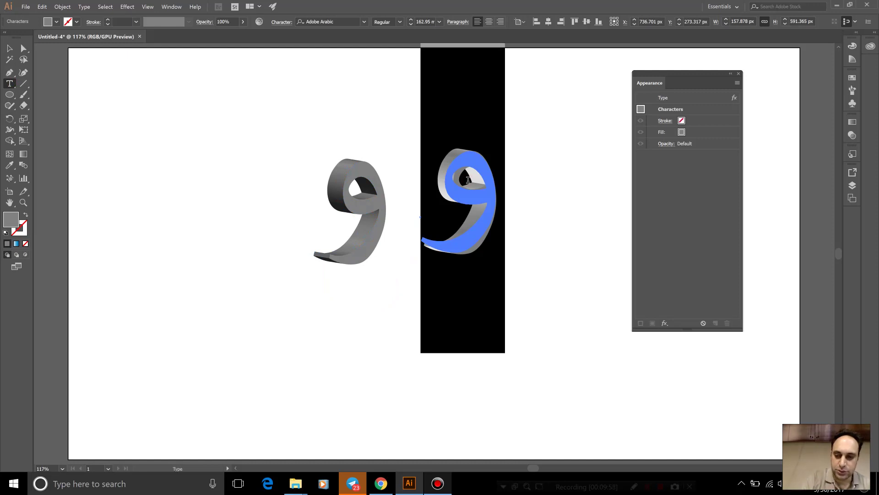
pyautogui.write('ه')
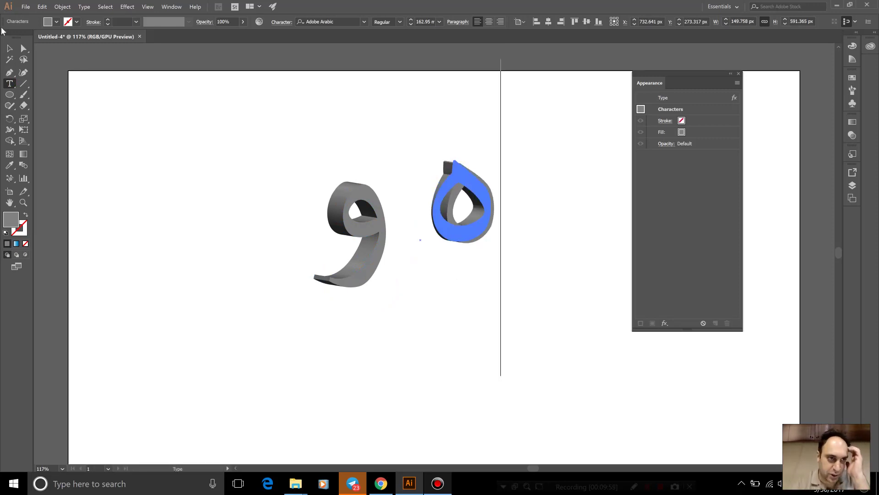
pyautogui.press('Escape')
pyautogui.moveTo(472, 190); pyautogui.dragTo(388, 172)
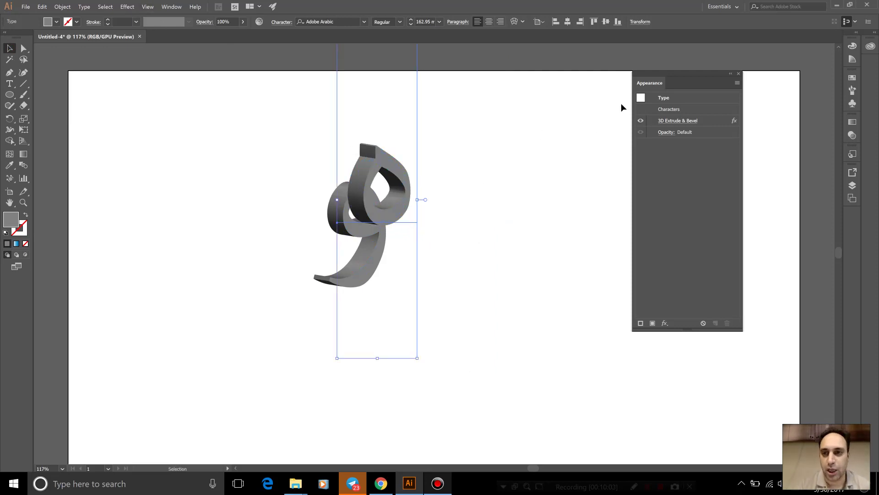
# Step: Re-angle the ه letter's 3D extrusion to about 15°, 40°, -5° with Preview on, and apply it
pyautogui.click(683, 121)
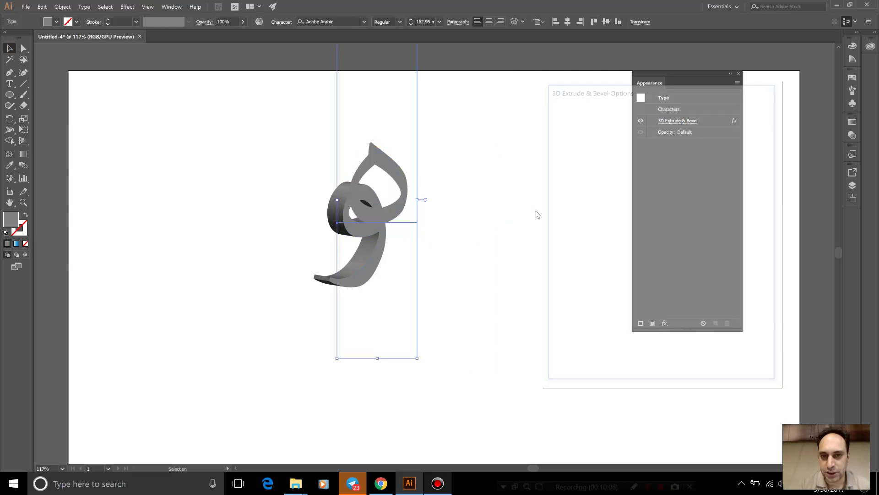
pyautogui.moveTo(603, 165); pyautogui.dragTo(572, 148)
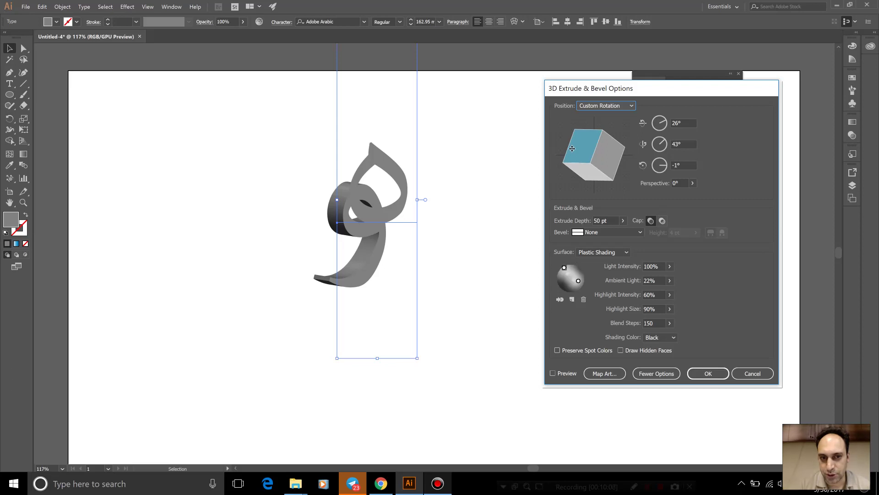
pyautogui.click(568, 372)
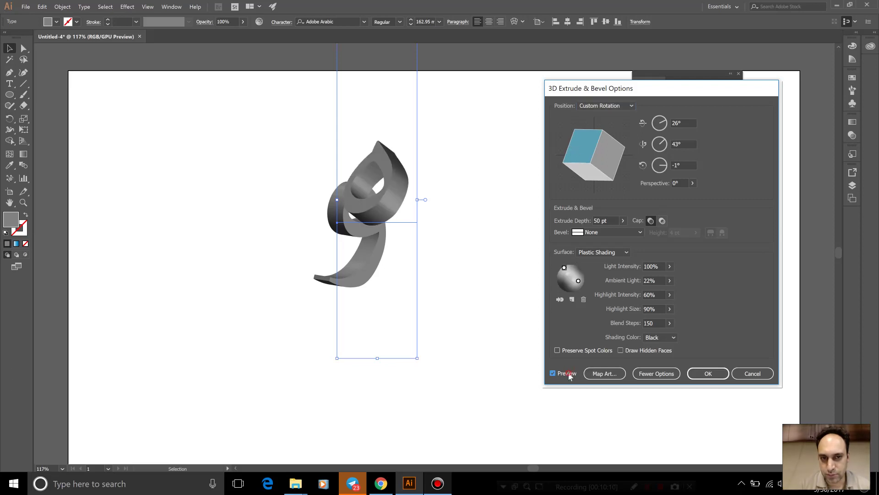
pyautogui.moveTo(589, 155)
pyautogui.mouseDown()
pyautogui.moveTo(577, 156)
pyautogui.moveTo(586, 159)
pyautogui.mouseUp()
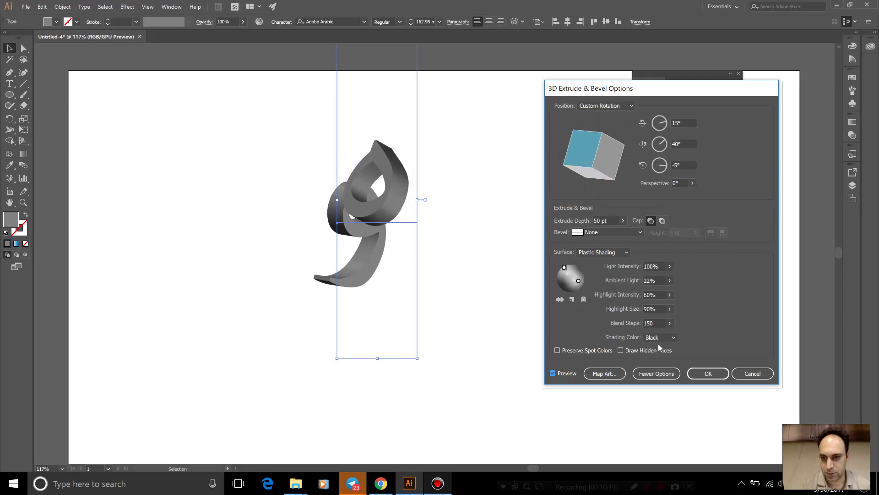
pyautogui.click(708, 373)
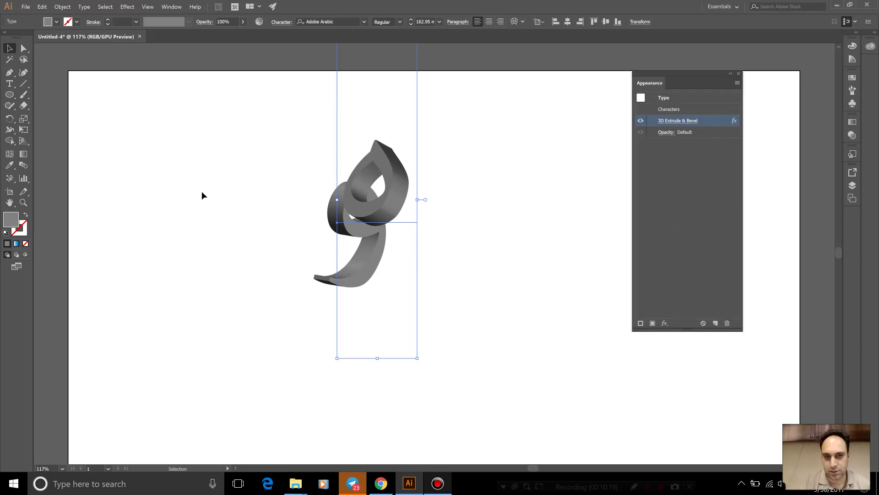
# Step: Move the ه up-right over the و, then enlarge the و to 189.95 by its corner handle
pyautogui.moveTo(397, 196); pyautogui.dragTo(460, 142)
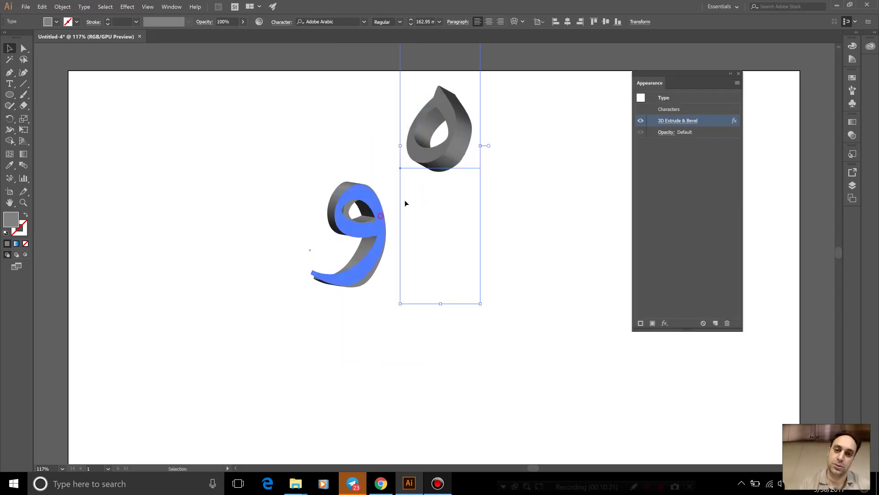
pyautogui.moveTo(404, 203); pyautogui.dragTo(460, 191)
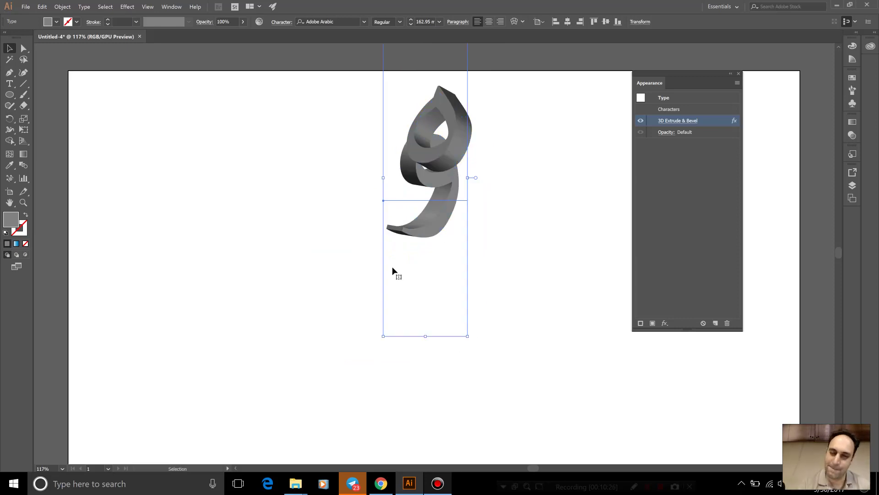
pyautogui.click(401, 229)
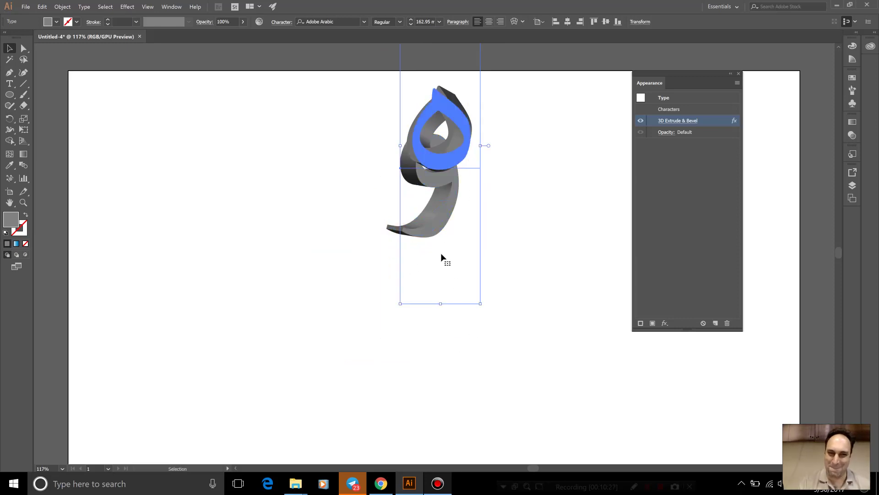
pyautogui.click(389, 231)
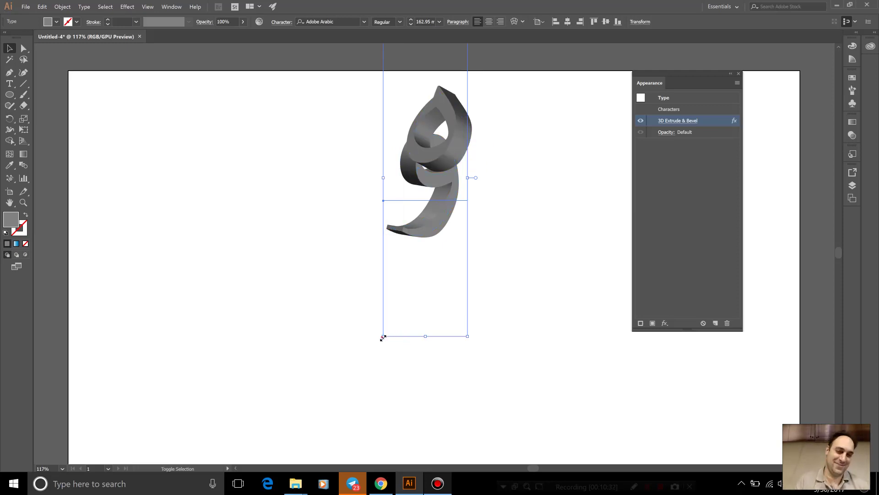
pyautogui.moveTo(383, 337); pyautogui.dragTo(318, 389)
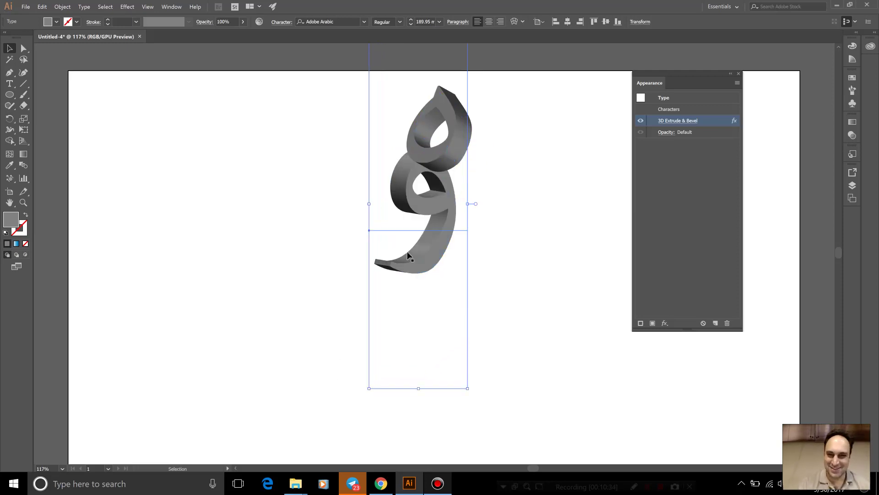
pyautogui.click(167, 221)
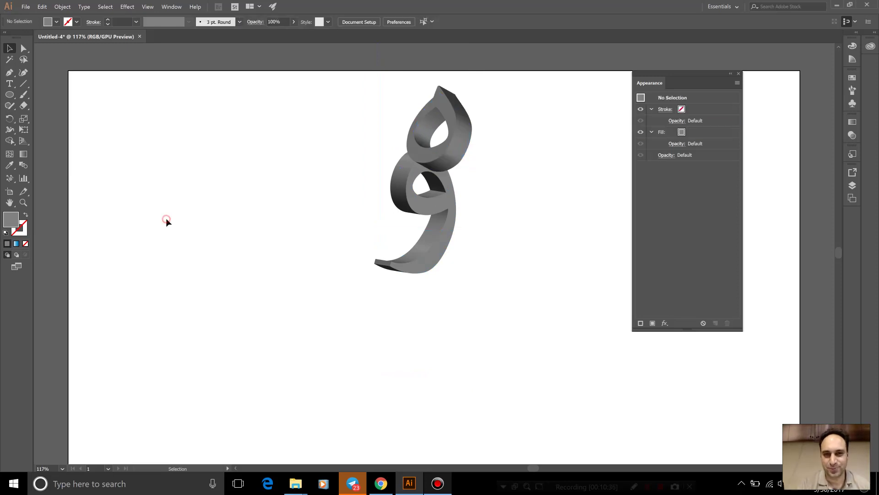
pyautogui.click(410, 205)
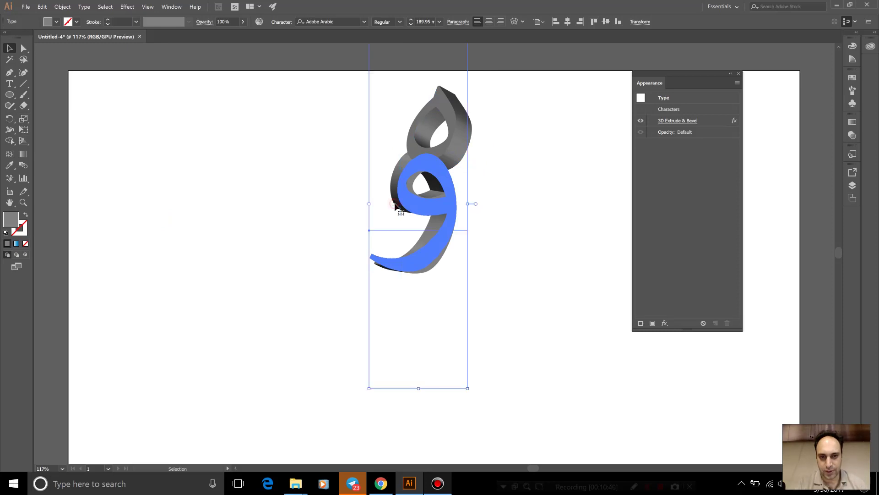
pyautogui.keyDown('ctrl'); pyautogui.click(396, 206); pyautogui.keyUp('ctrl')
# Step: Alt-drag a copy of the و and retype its character as ا
pyautogui.moveTo(395, 212); pyautogui.dragTo(323, 257)
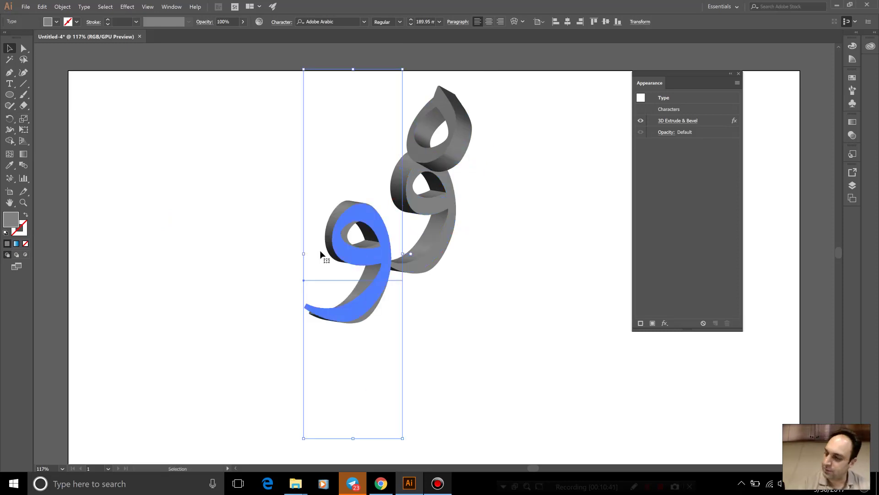
pyautogui.click(9, 83)
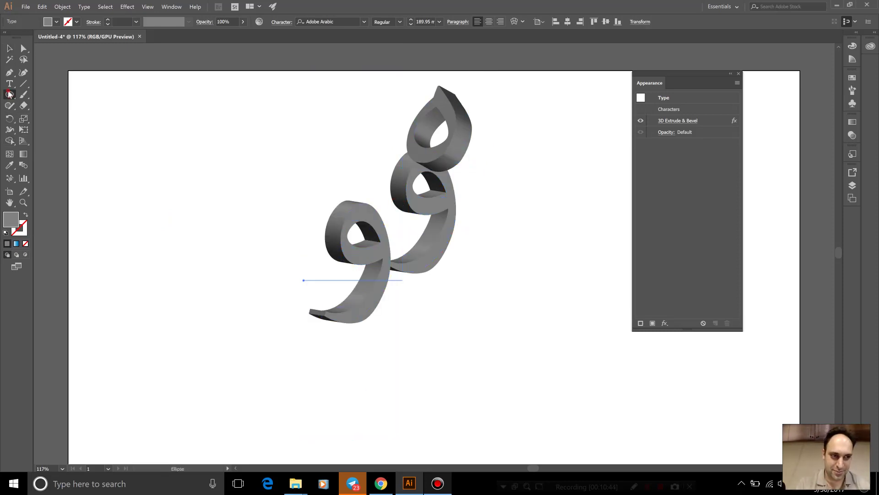
pyautogui.doubleClick(370, 281)
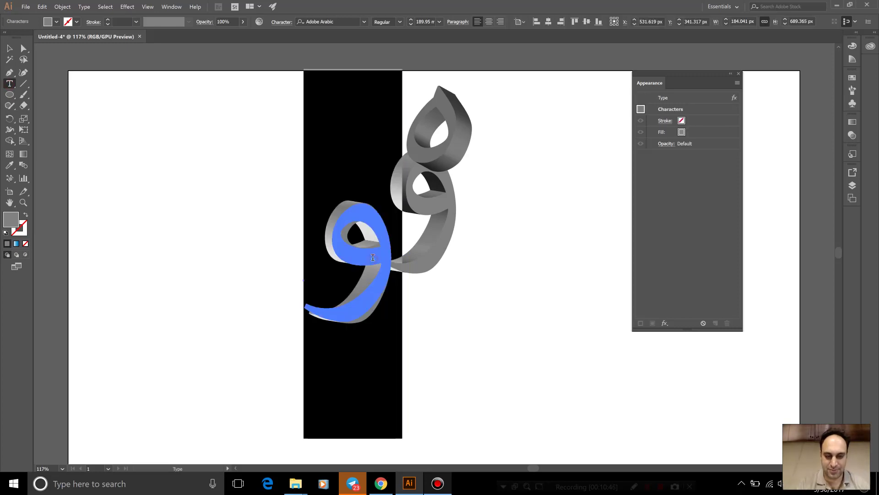
pyautogui.press('BackSpace')
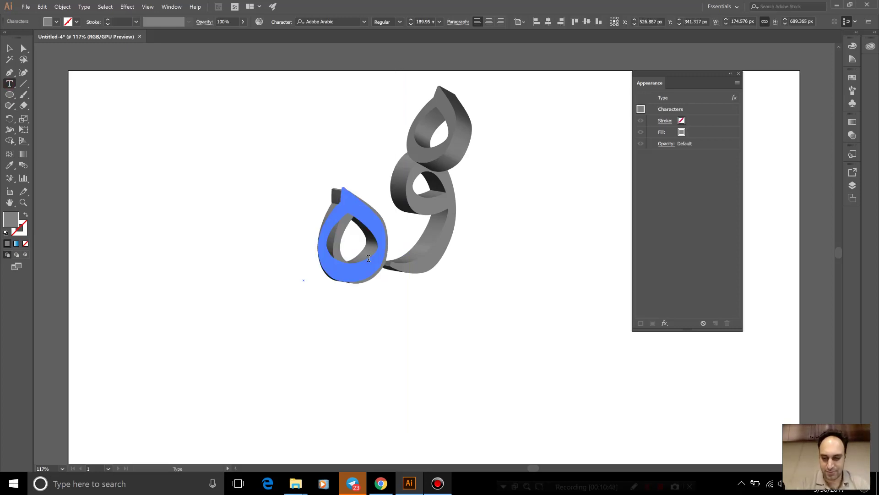
pyautogui.write('ا')
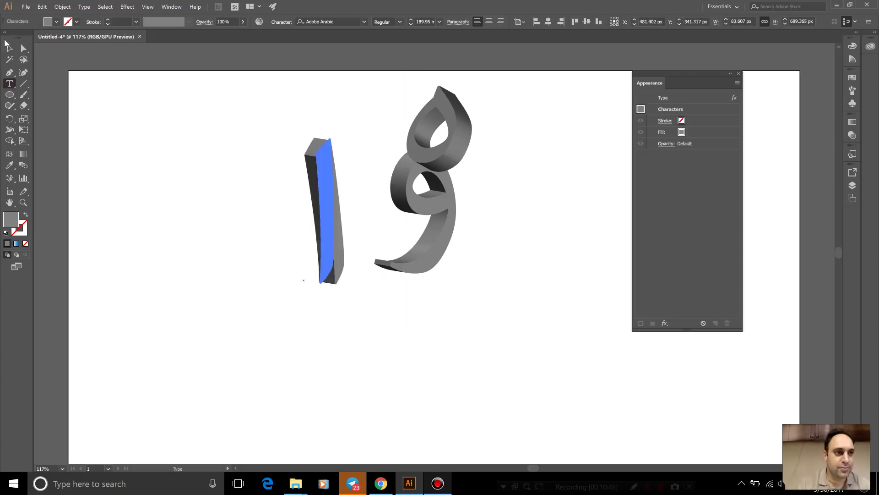
pyautogui.click(12, 51)
# Step: Move the alef beneath the و and bring up its 3D Extrude & Bevel options
pyautogui.click(181, 213)
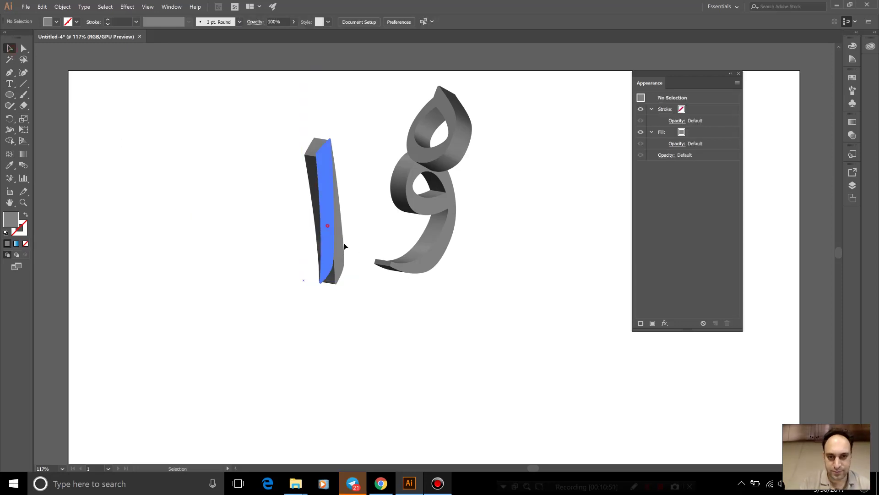
pyautogui.moveTo(350, 235)
pyautogui.mouseDown()
pyautogui.moveTo(422, 290)
pyautogui.moveTo(414, 304)
pyautogui.mouseUp()
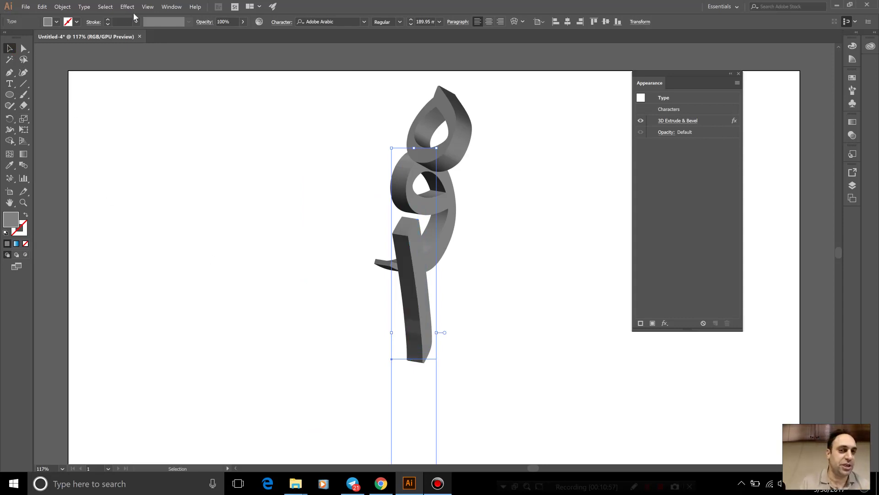
pyautogui.click(665, 123)
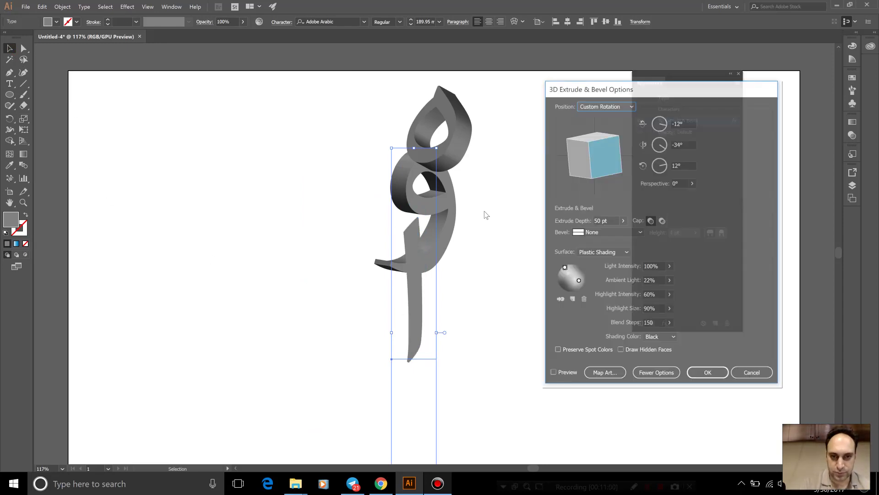
# Step: Rotate the ا's 3D extrusion to about 14°, 21°, 16° with Preview on
pyautogui.moveTo(605, 158); pyautogui.dragTo(581, 147)
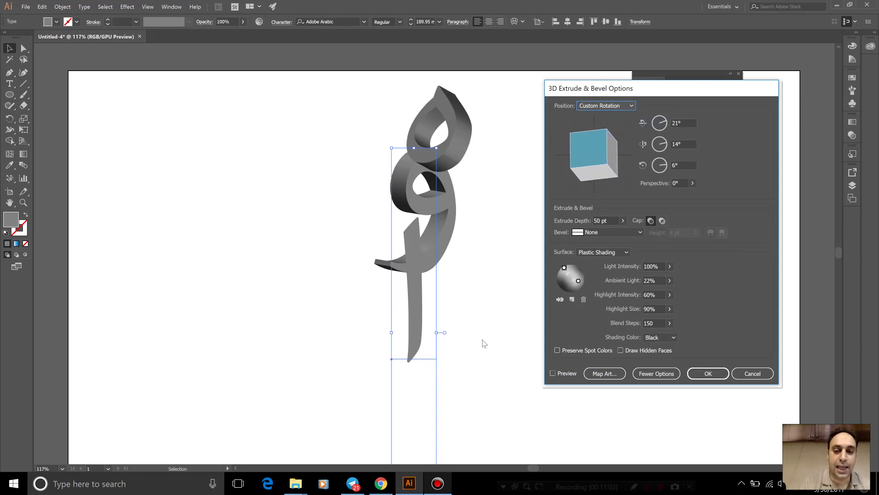
pyautogui.click(553, 373)
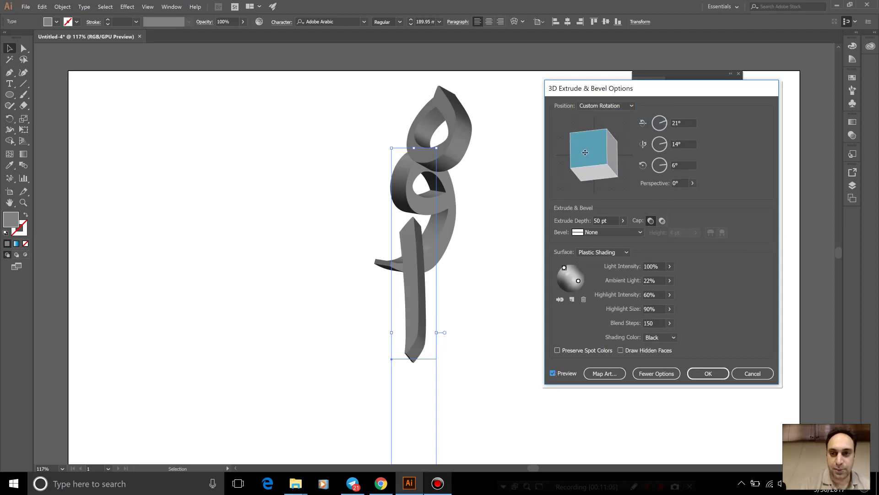
pyautogui.moveTo(585, 152)
pyautogui.mouseDown()
pyautogui.moveTo(576, 159)
pyautogui.moveTo(594, 165)
pyautogui.moveTo(602, 121)
pyautogui.moveTo(605, 145)
pyautogui.mouseUp()
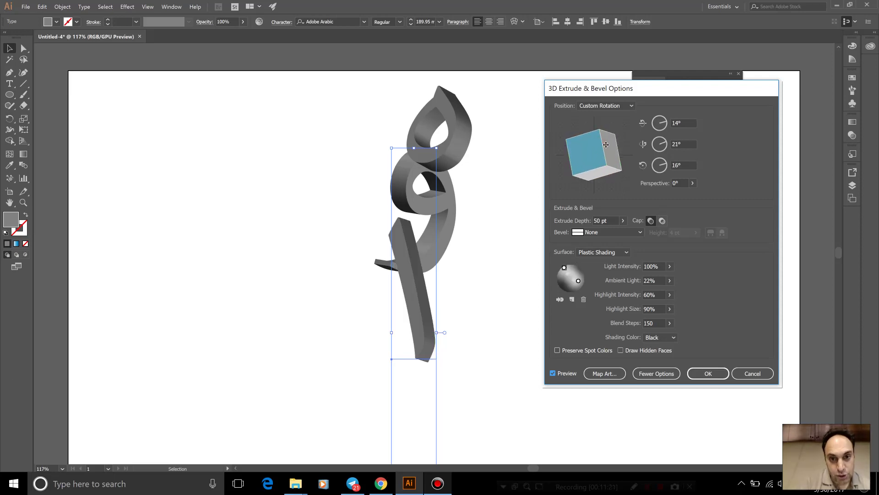
# Step: Reposition the shading-sphere lights to brighten the letter's bottom, and apply the 3D settings
pyautogui.moveTo(579, 280); pyautogui.dragTo(579, 283)
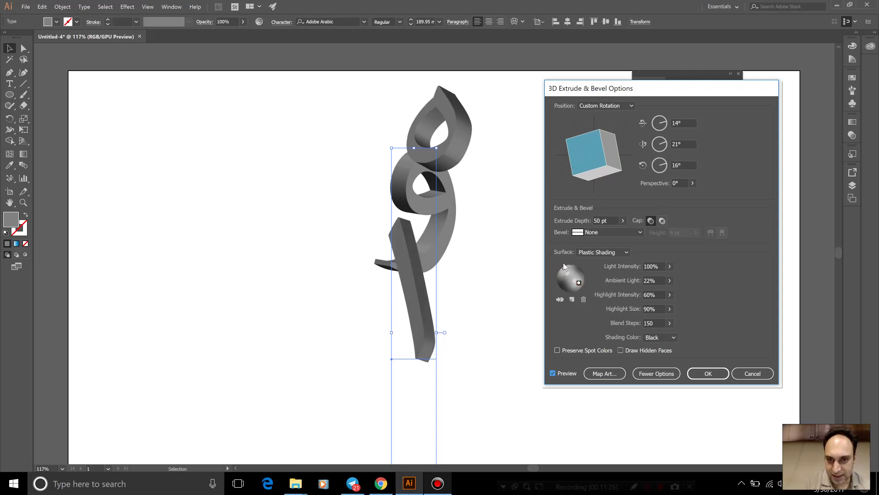
pyautogui.click(564, 270)
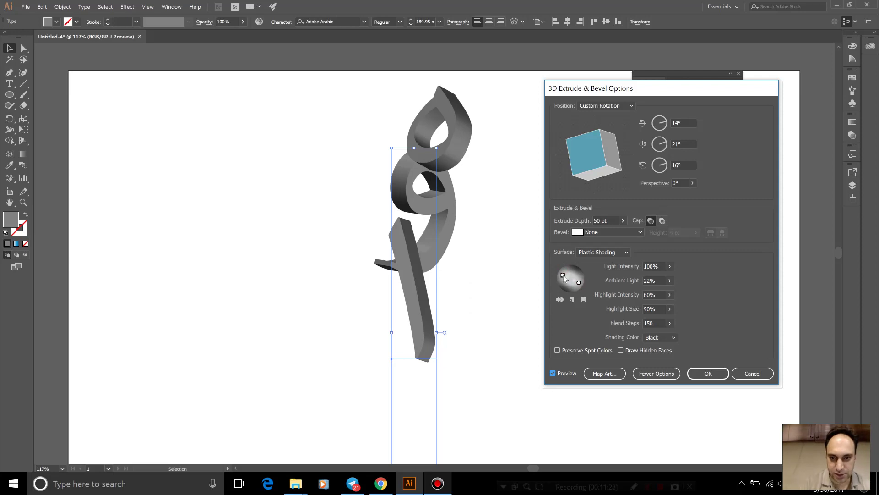
pyautogui.click(580, 283)
pyautogui.moveTo(581, 284); pyautogui.dragTo(581, 287)
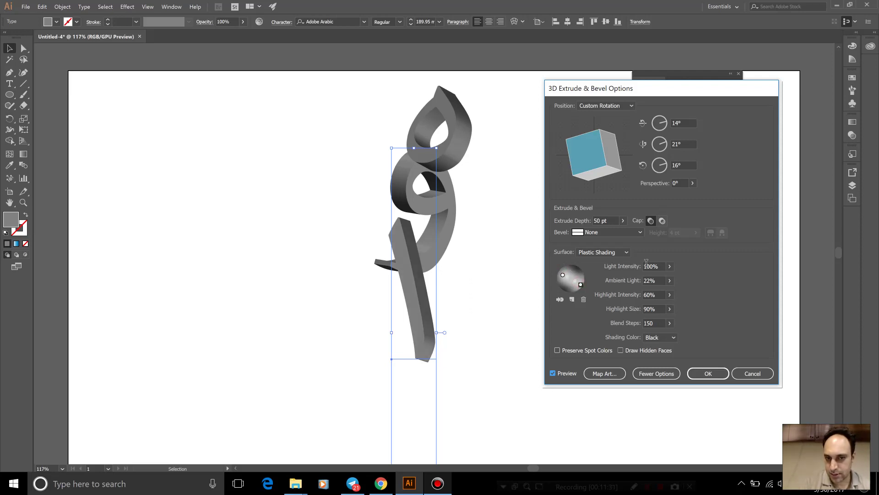
pyautogui.click(708, 371)
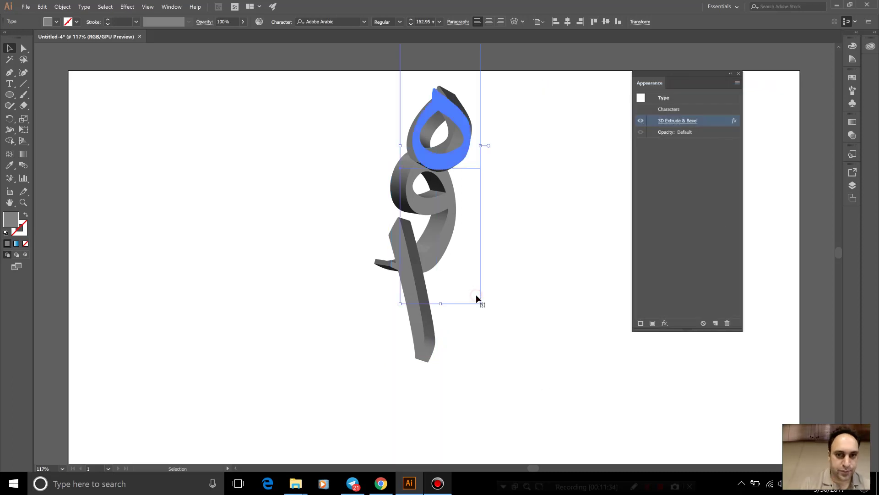
# Step: Nudge the top letter, then pull the alef out to the left with Direct Selection
pyautogui.click(593, 410)
pyautogui.moveTo(428, 326); pyautogui.dragTo(432, 314)
pyautogui.click(506, 320)
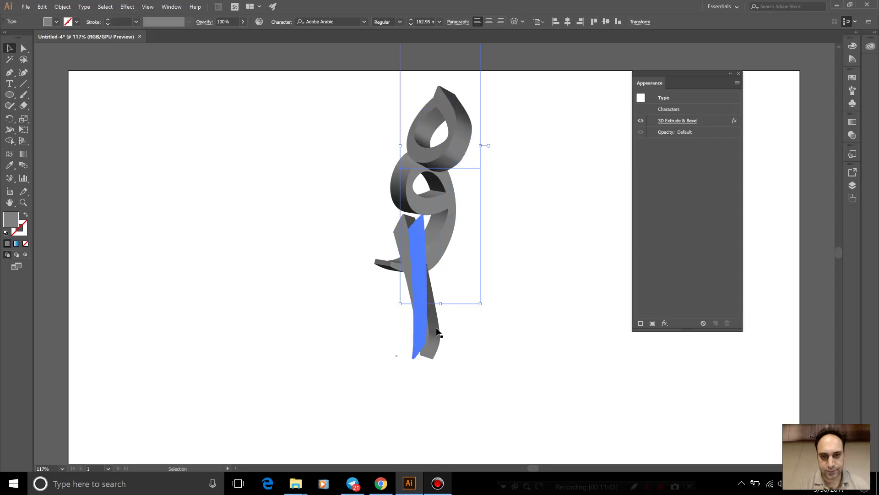
pyautogui.press('a')
pyautogui.moveTo(436, 332); pyautogui.dragTo(309, 270)
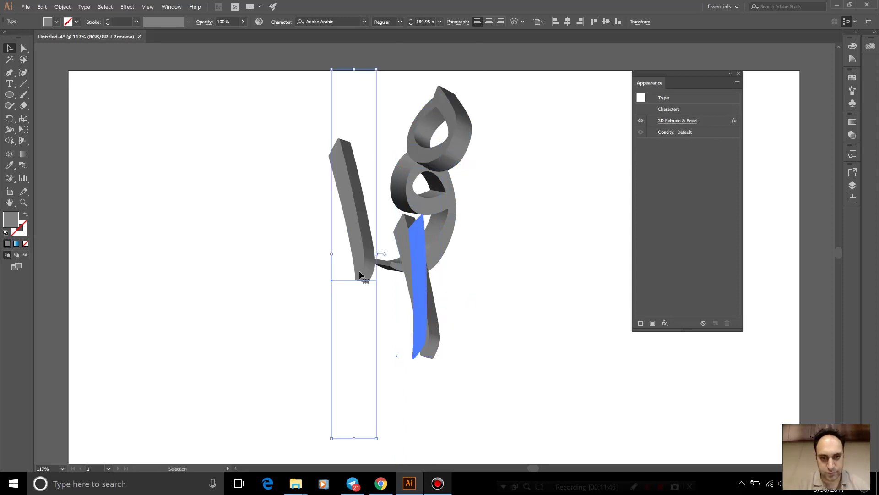
# Step: Retype the pulled-out alef as ک and move it below the stacked letters
pyautogui.click(9, 84)
pyautogui.doubleClick(298, 192)
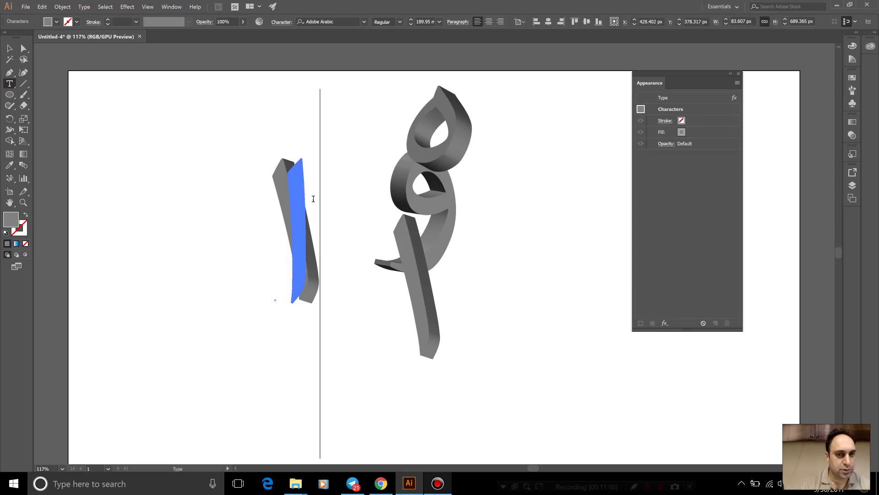
pyautogui.write('ک')
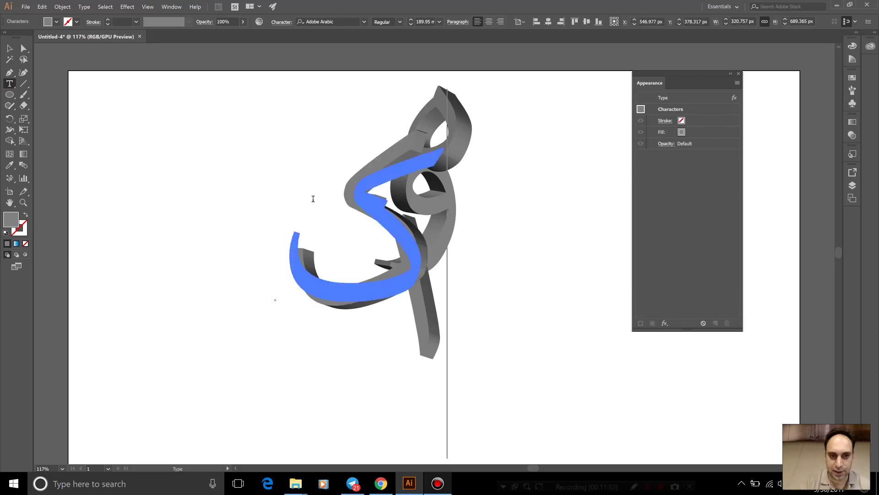
pyautogui.press('Escape')
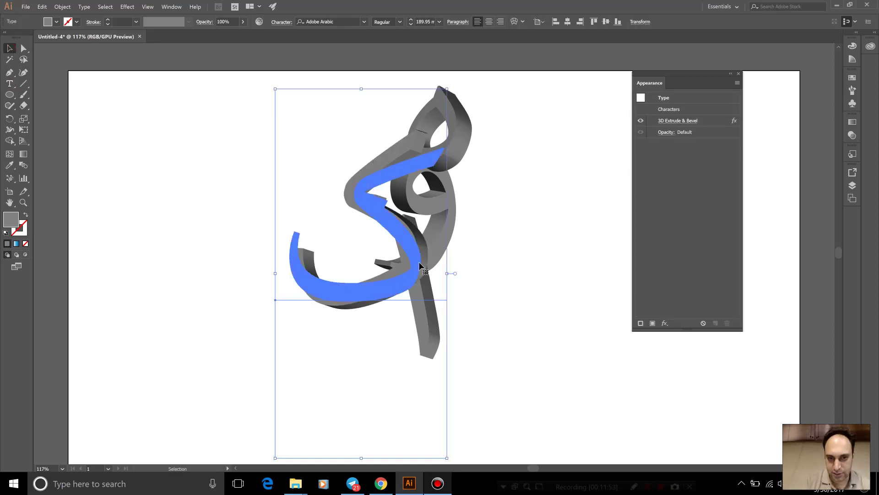
pyautogui.moveTo(420, 265); pyautogui.dragTo(481, 337)
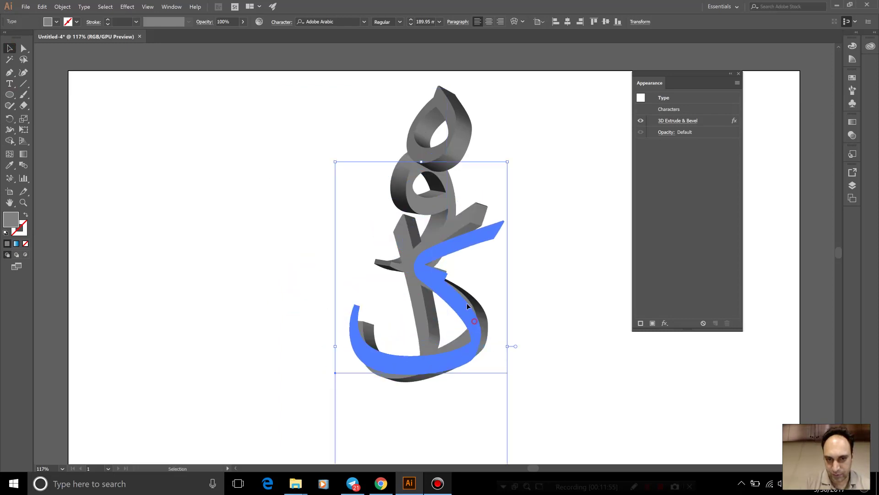
pyautogui.moveTo(467, 303); pyautogui.dragTo(469, 362)
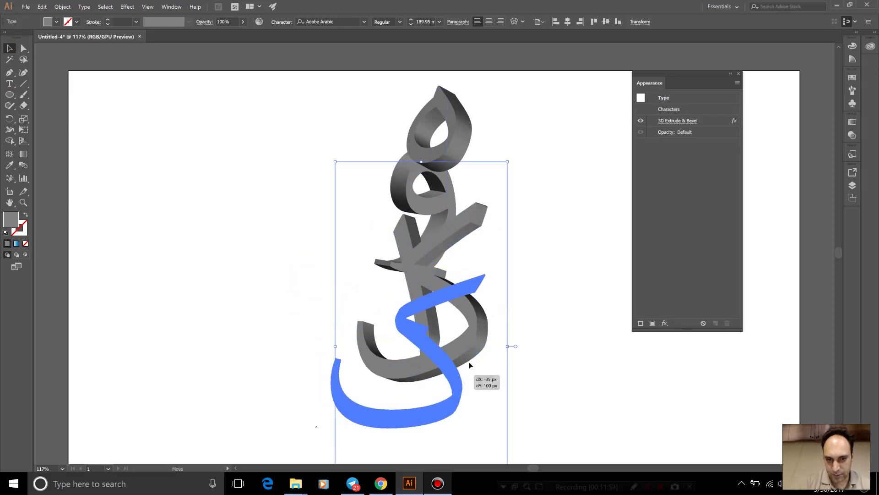
# Step: Shrink the kaf and position it up and right beneath the stack
pyautogui.moveTo(469, 362)
pyautogui.mouseDown()
pyautogui.moveTo(452, 364)
pyautogui.moveTo(448, 381)
pyautogui.mouseUp()
pyautogui.click(578, 263)
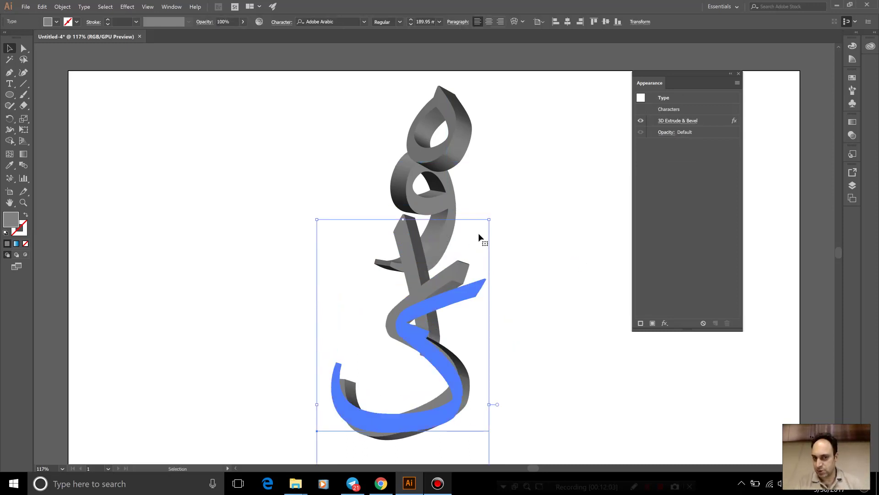
pyautogui.moveTo(489, 219)
pyautogui.mouseDown()
pyautogui.moveTo(459, 266)
pyautogui.moveTo(458, 285)
pyautogui.mouseUp()
pyautogui.moveTo(430, 332); pyautogui.dragTo(450, 285)
pyautogui.click(520, 236)
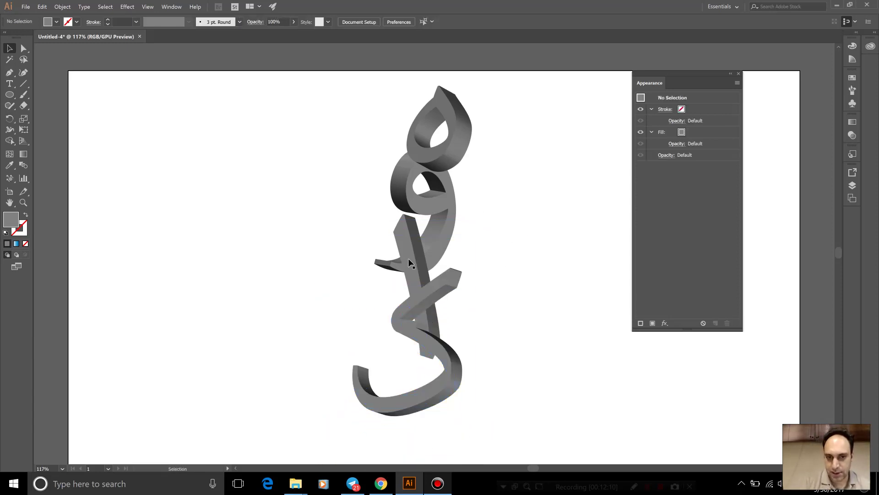
# Step: Shrink the vertical stroke, rearrange it with the kaf, and start re-angling the kaf's 3D rotation
pyautogui.click(405, 223)
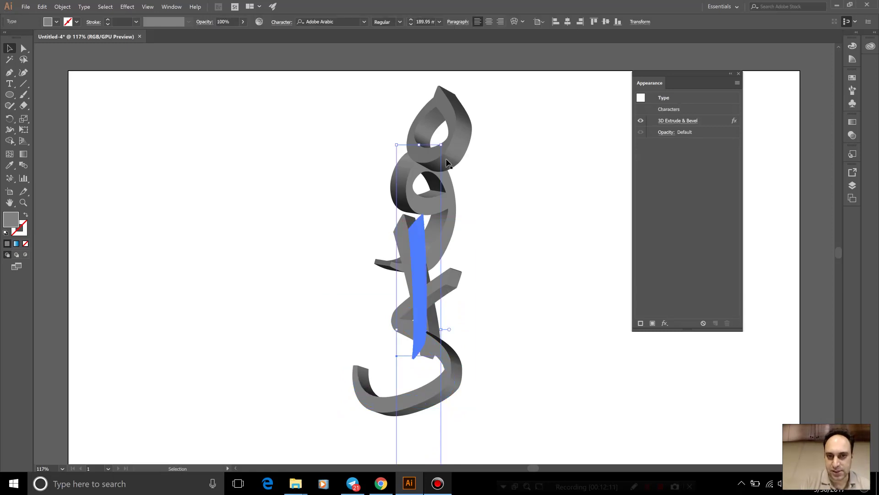
pyautogui.moveTo(441, 145); pyautogui.dragTo(435, 164)
pyautogui.moveTo(418, 300)
pyautogui.mouseDown()
pyautogui.moveTo(525, 267)
pyautogui.moveTo(556, 267)
pyautogui.mouseUp()
pyautogui.moveTo(418, 295); pyautogui.dragTo(416, 254)
pyautogui.moveTo(506, 305); pyautogui.dragTo(384, 310)
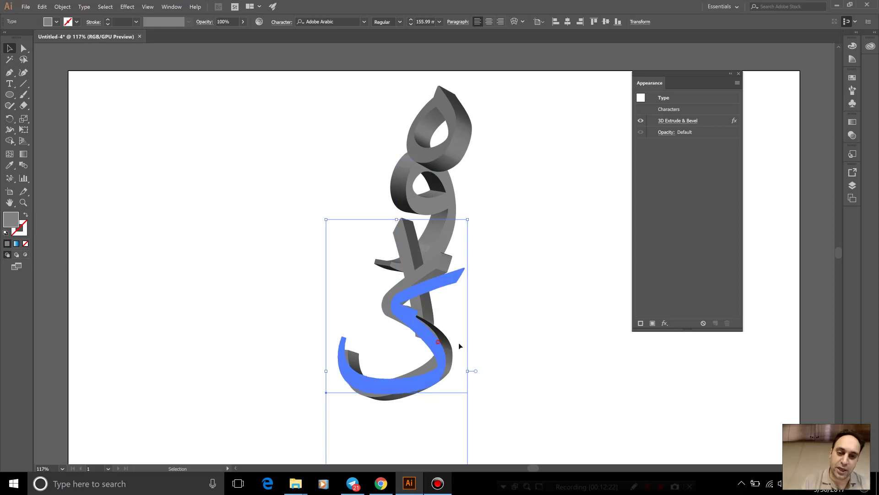
pyautogui.moveTo(436, 342)
pyautogui.mouseDown()
pyautogui.moveTo(479, 330)
pyautogui.moveTo(483, 281)
pyautogui.mouseUp()
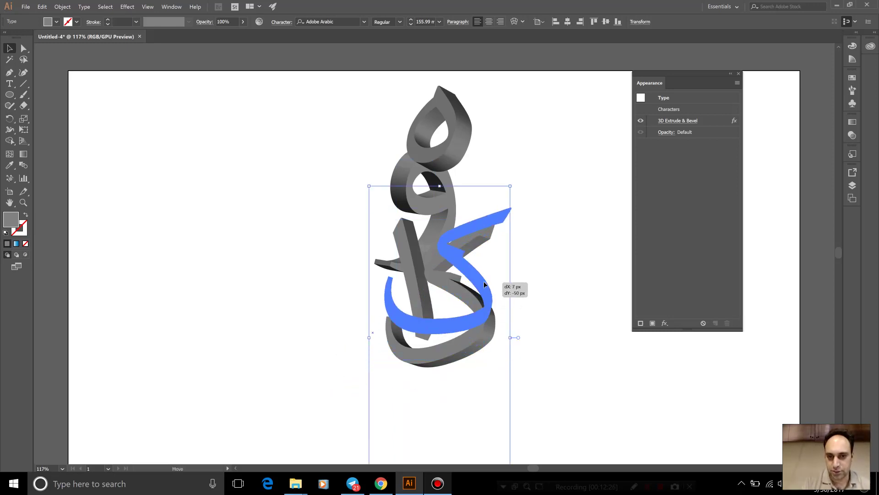
pyautogui.moveTo(483, 282)
pyautogui.mouseDown()
pyautogui.moveTo(496, 293)
pyautogui.moveTo(424, 356)
pyautogui.moveTo(421, 383)
pyautogui.mouseUp()
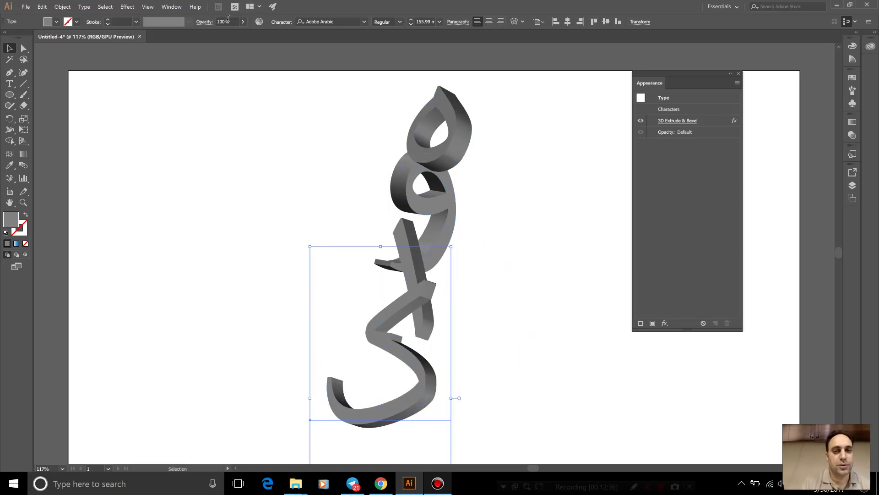
pyautogui.click(678, 121)
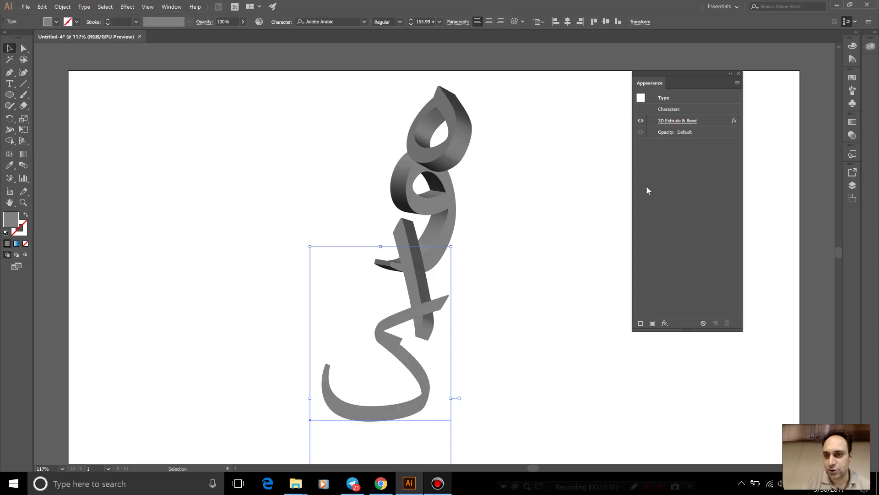
pyautogui.moveTo(595, 158)
pyautogui.mouseDown()
pyautogui.moveTo(604, 162)
pyautogui.moveTo(587, 175)
pyautogui.moveTo(590, 166)
pyautogui.mouseUp()
# Step: Preview the kaf at -34°, 25°, 13°, adjust its lights, apply, and nudge it up-right
pyautogui.click(572, 372)
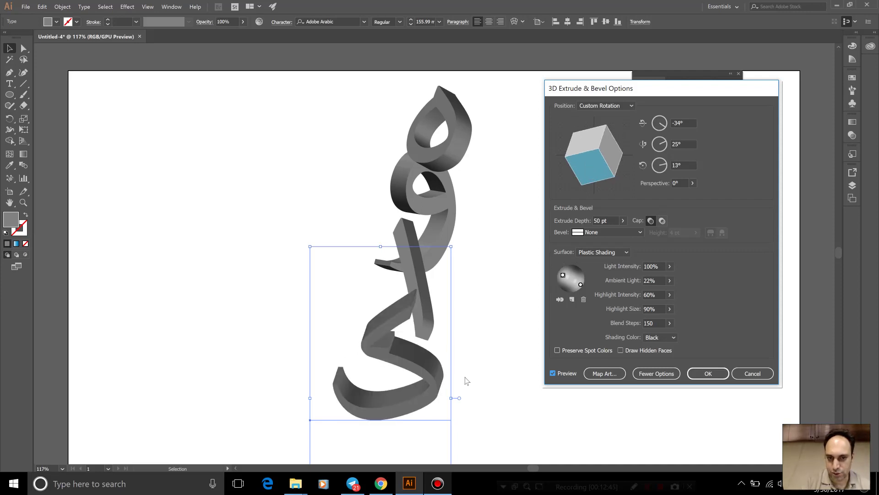
pyautogui.moveTo(563, 275); pyautogui.dragTo(566, 272)
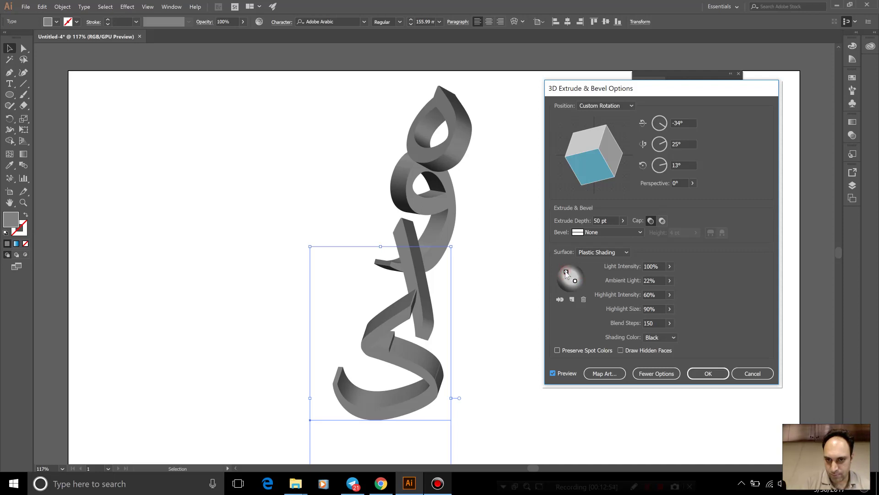
pyautogui.moveTo(566, 272)
pyautogui.mouseDown()
pyautogui.moveTo(563, 265)
pyautogui.moveTo(587, 298)
pyautogui.mouseUp()
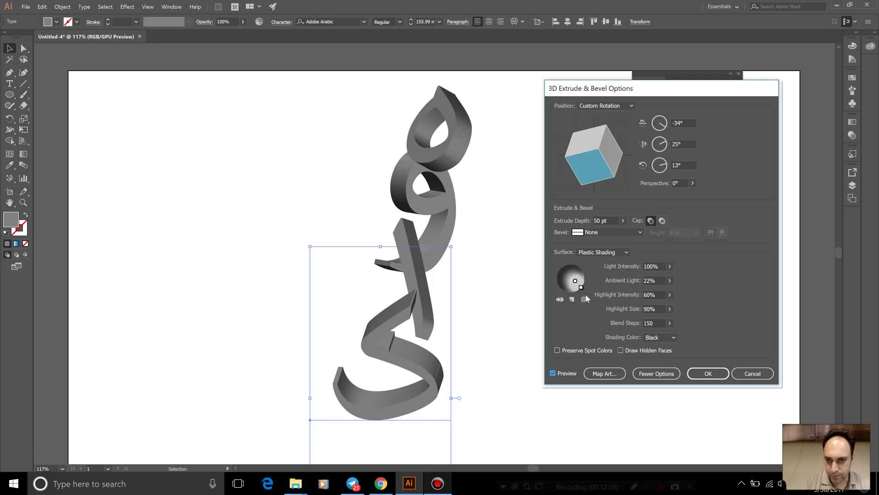
pyautogui.moveTo(558, 268); pyautogui.dragTo(564, 267)
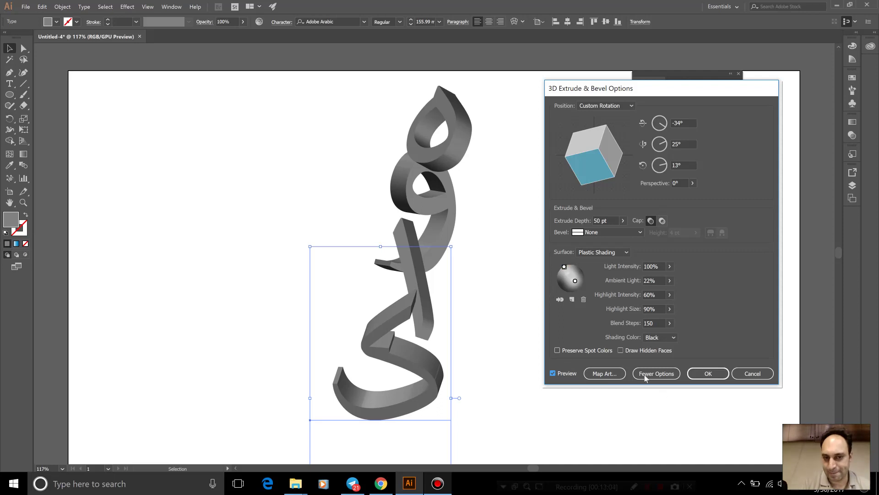
pyautogui.moveTo(576, 282); pyautogui.dragTo(576, 280)
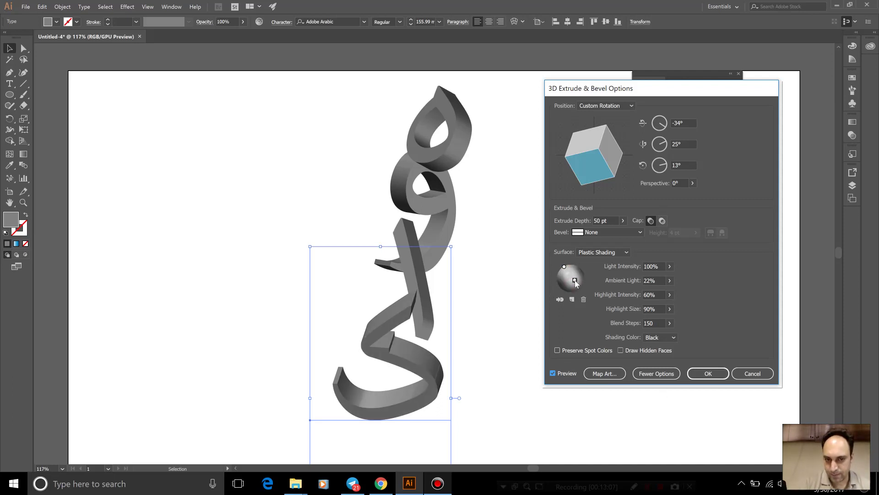
pyautogui.click(708, 373)
pyautogui.moveTo(443, 375); pyautogui.dragTo(456, 365)
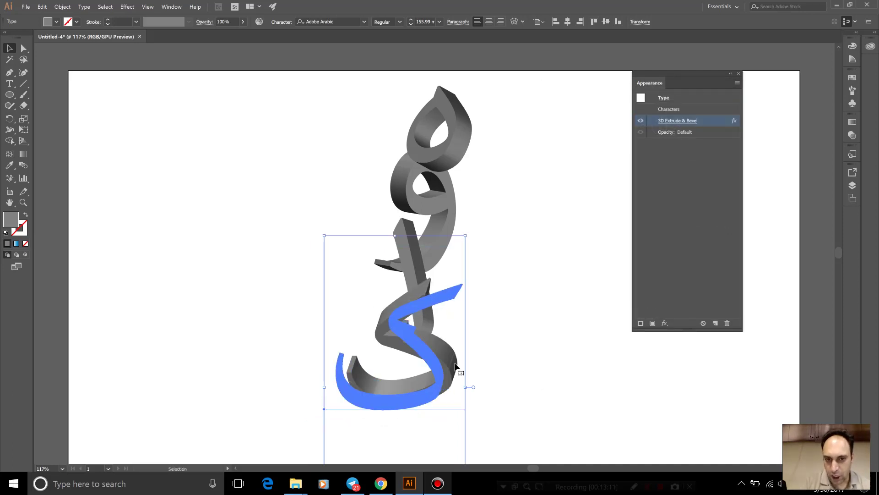
pyautogui.click(562, 342)
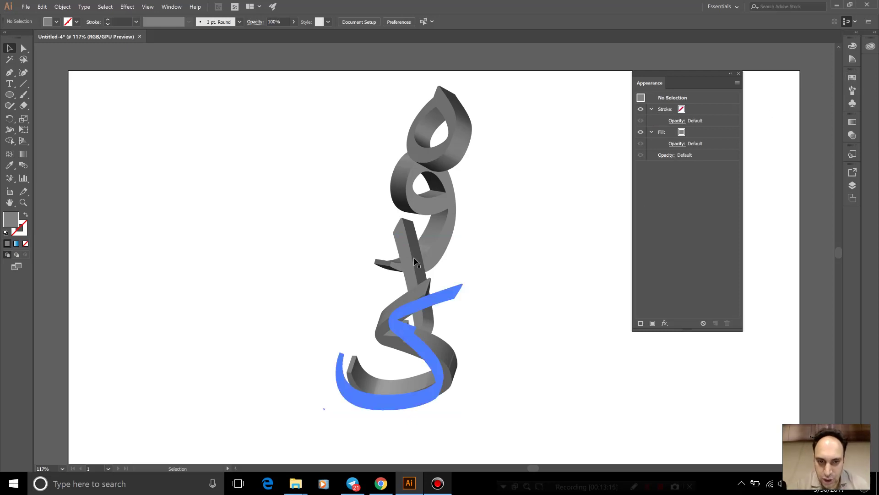
# Step: Change the kaf's stacking order from the context menu and nudge it slightly right
pyautogui.click(438, 365)
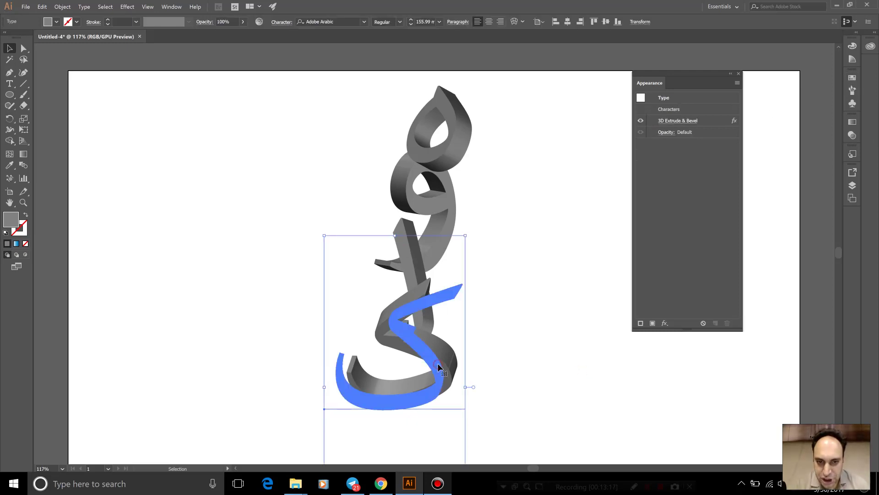
pyautogui.rightClick(438, 366)
pyautogui.moveTo(261, 331)
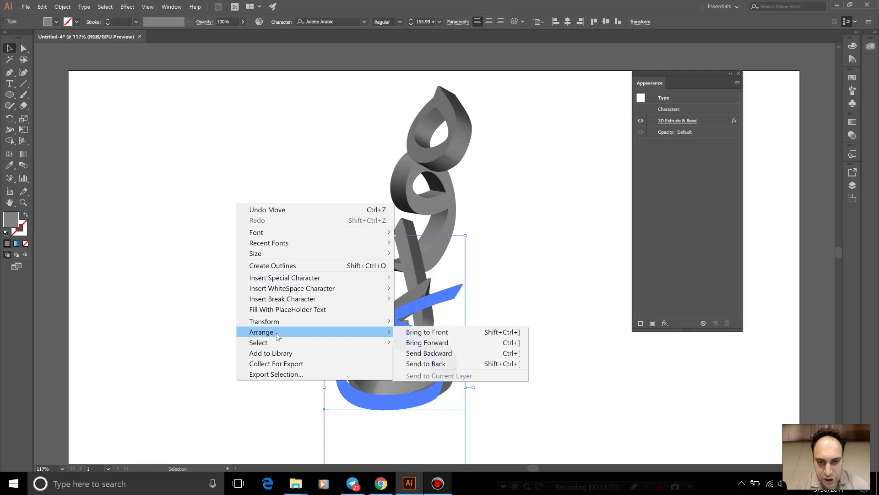
pyautogui.click(615, 284)
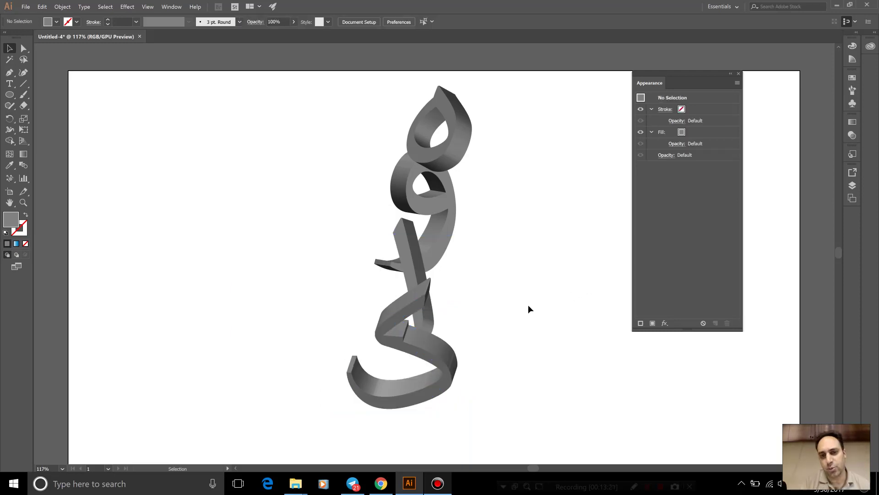
pyautogui.click(446, 355)
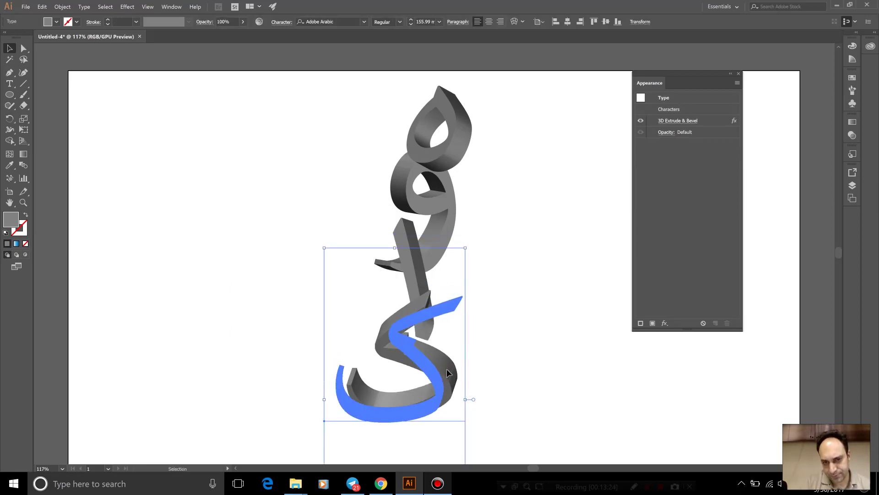
pyautogui.moveTo(451, 358); pyautogui.dragTo(455, 358)
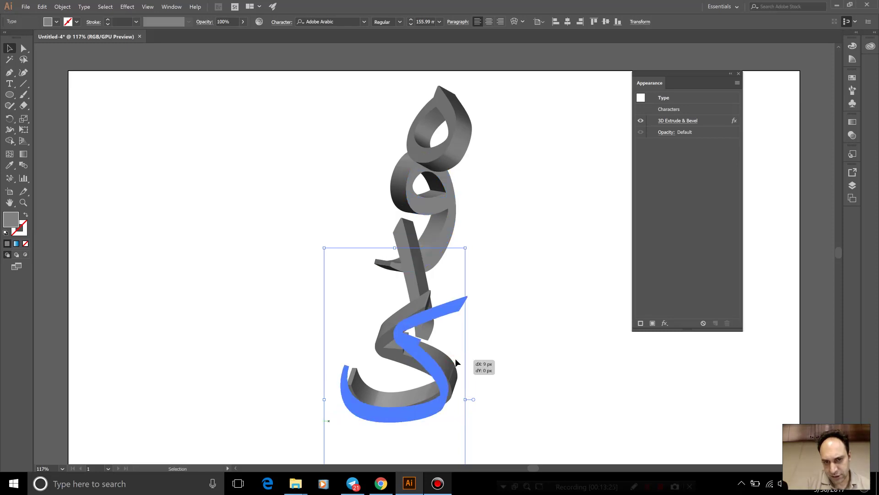
# Step: Move the ی up and to the right and shift the alef slightly right
pyautogui.click(523, 316)
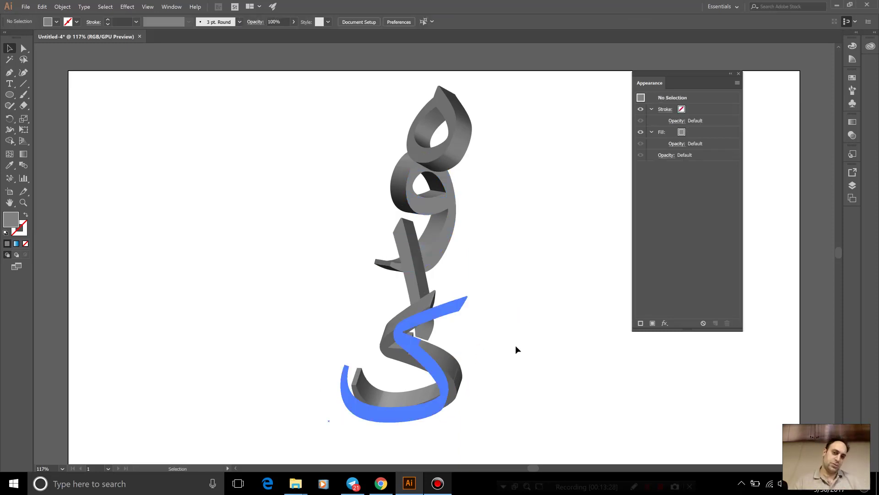
pyautogui.moveTo(460, 366)
pyautogui.mouseDown()
pyautogui.moveTo(471, 369)
pyautogui.moveTo(428, 371)
pyautogui.mouseUp()
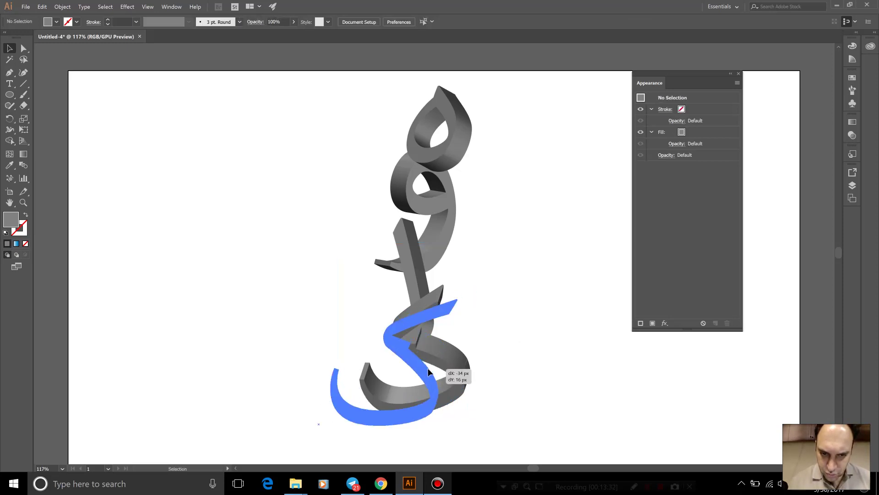
pyautogui.click(518, 314)
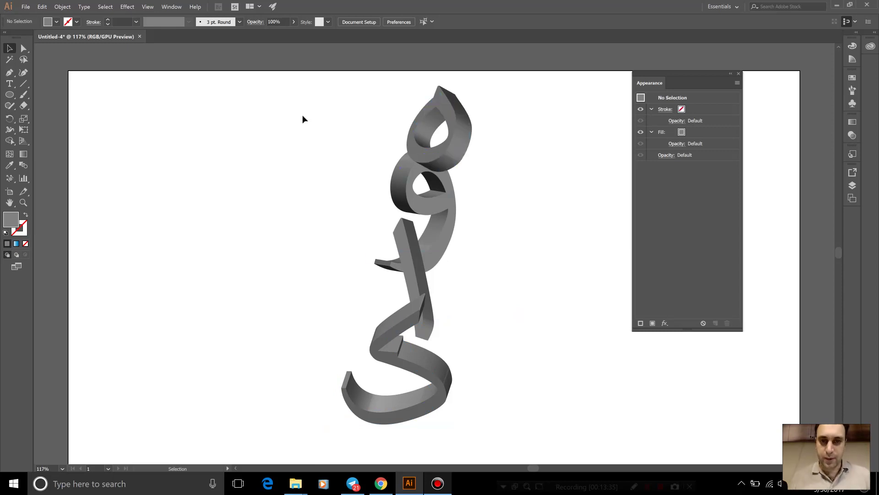
pyautogui.moveTo(397, 340); pyautogui.dragTo(546, 313)
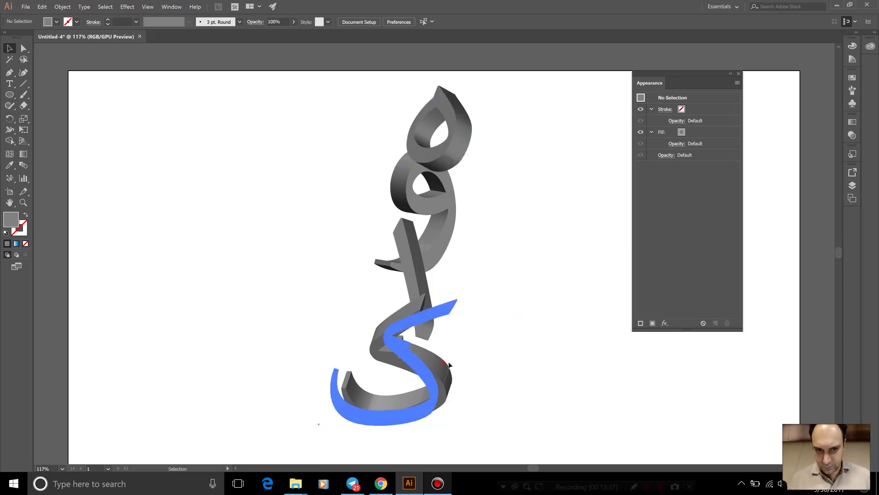
pyautogui.moveTo(420, 314); pyautogui.dragTo(430, 313)
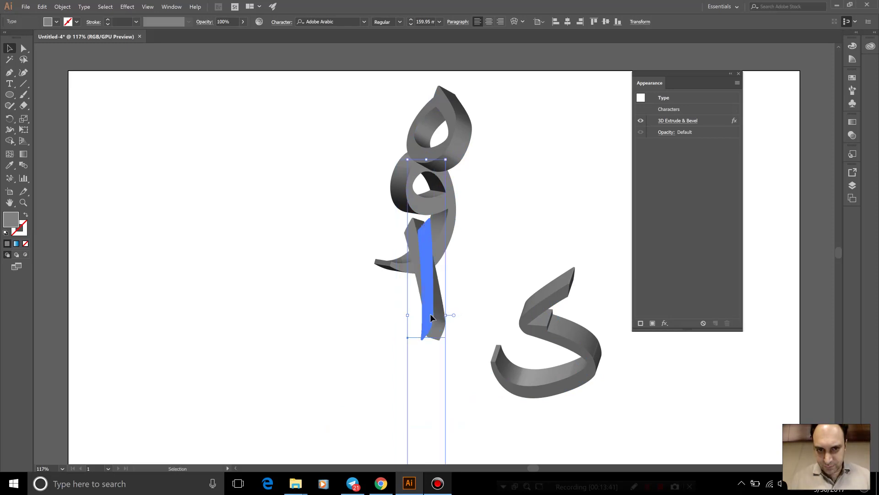
pyautogui.click(529, 206)
# Step: Fine-tune the ی until it sits tucked under the alef, then reselect it
pyautogui.moveTo(496, 346); pyautogui.dragTo(438, 351)
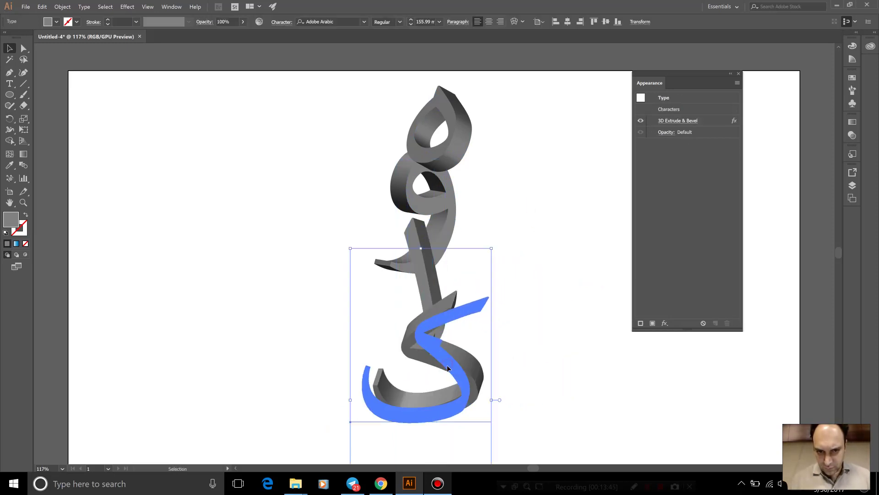
pyautogui.moveTo(448, 368)
pyautogui.mouseDown()
pyautogui.moveTo(455, 341)
pyautogui.moveTo(422, 340)
pyautogui.moveTo(459, 349)
pyautogui.mouseUp()
pyautogui.click(545, 271)
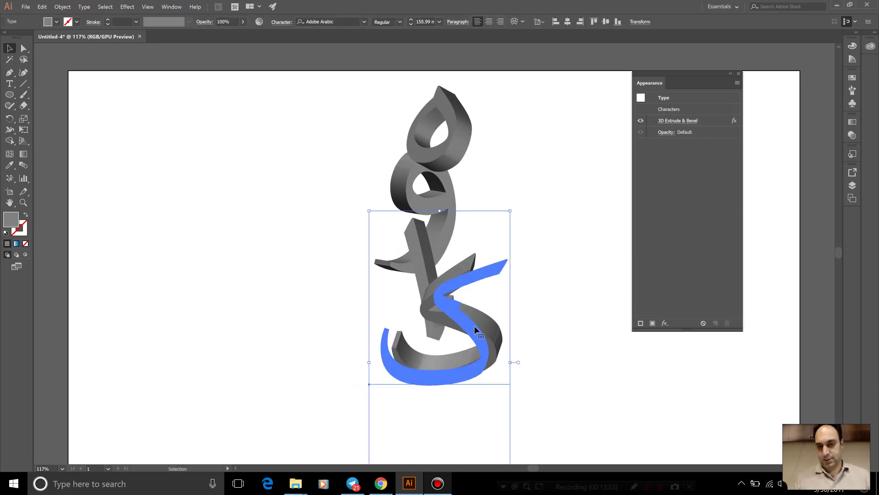
pyautogui.moveTo(477, 326); pyautogui.dragTo(472, 345)
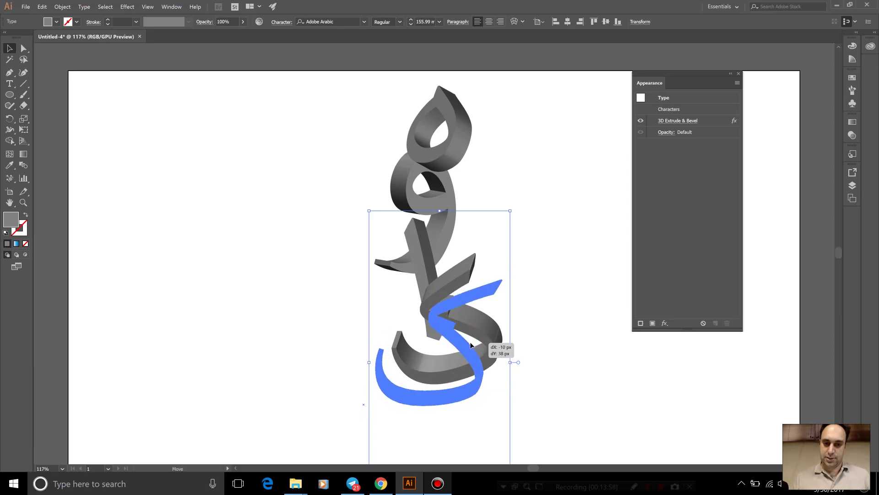
pyautogui.moveTo(473, 343); pyautogui.dragTo(478, 344)
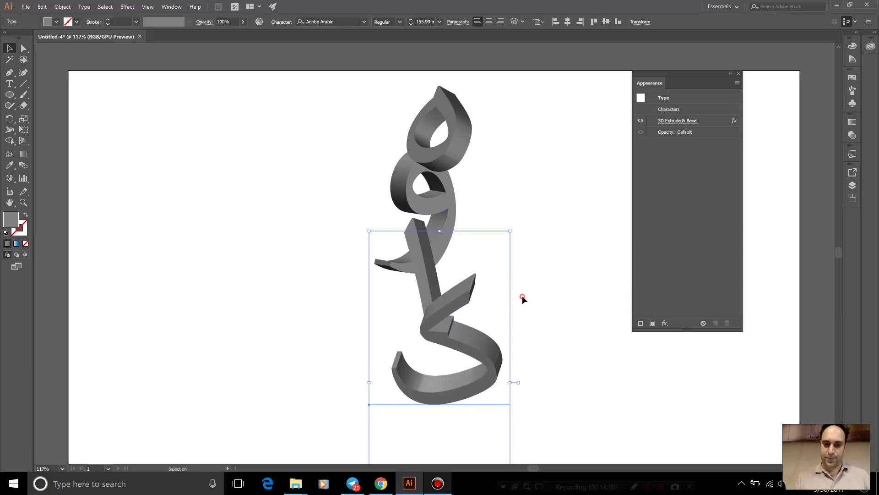
pyautogui.click(522, 295)
pyautogui.click(471, 334)
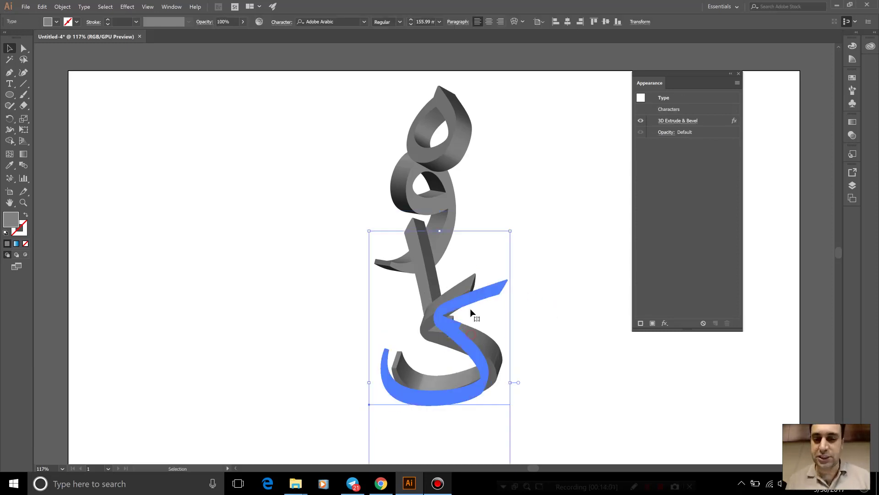
# Step: Set the ی letter's 3D Y rotation to 43° with Preview, apply it, and move it down-left
pyautogui.click(666, 122)
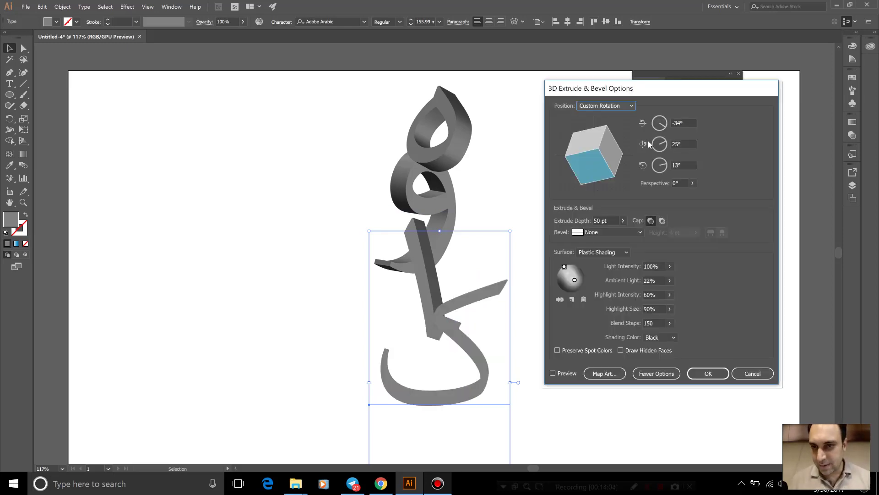
pyautogui.press('Tab')
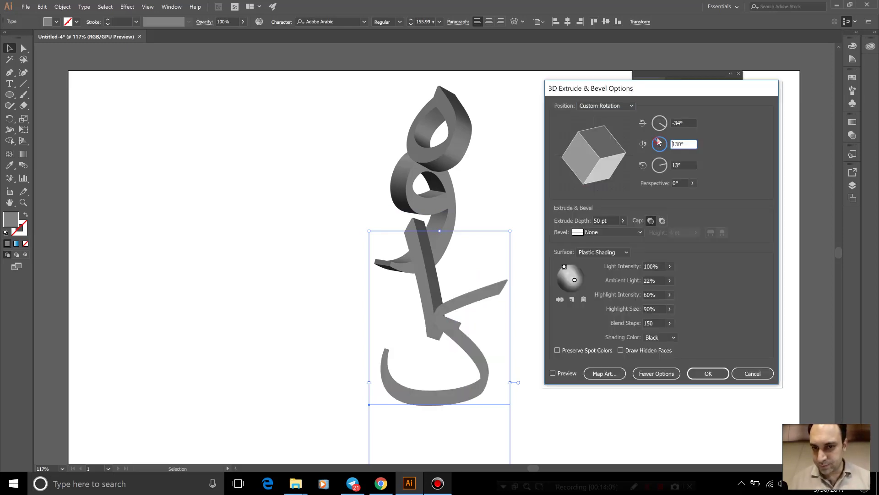
pyautogui.moveTo(659, 141); pyautogui.dragTo(667, 141)
pyautogui.click(553, 373)
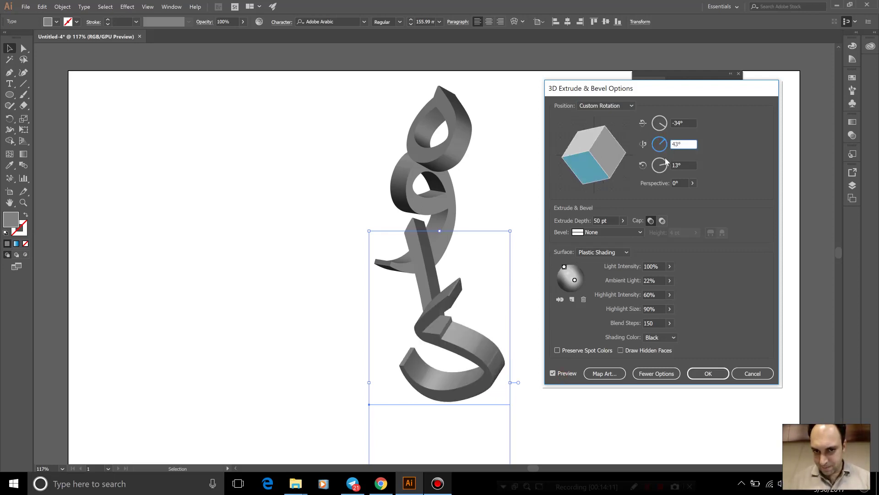
pyautogui.click(708, 373)
pyautogui.moveTo(463, 359); pyautogui.dragTo(460, 370)
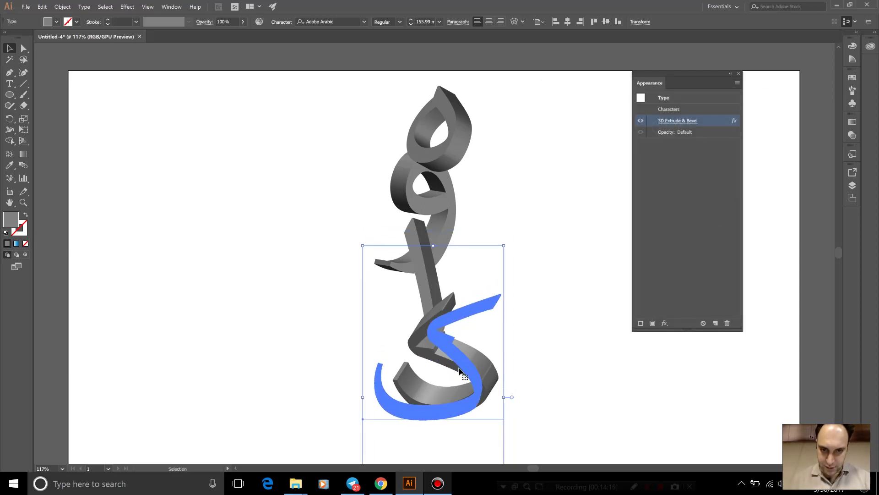
# Step: Nudge the bottom ی a few pixels up and right under the stack, then deselect
pyautogui.click(571, 331)
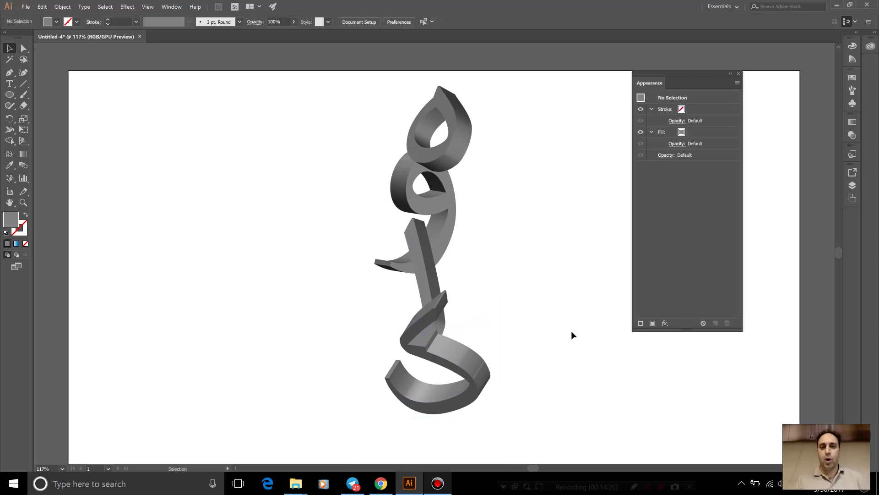
pyautogui.moveTo(454, 356); pyautogui.dragTo(452, 350)
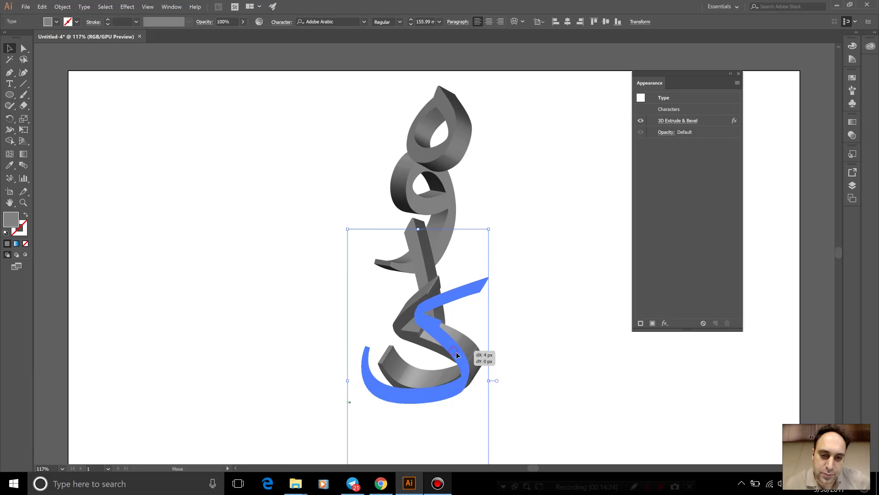
pyautogui.click(525, 322)
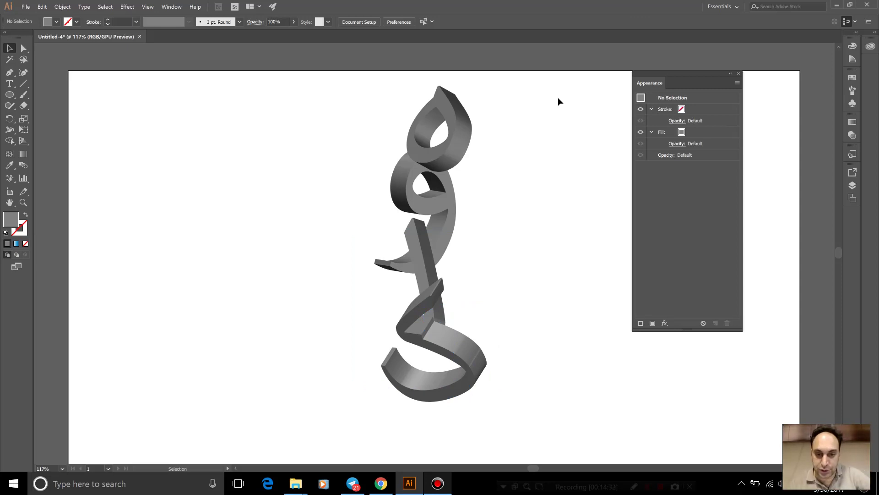
pyautogui.moveTo(443, 335); pyautogui.dragTo(447, 329)
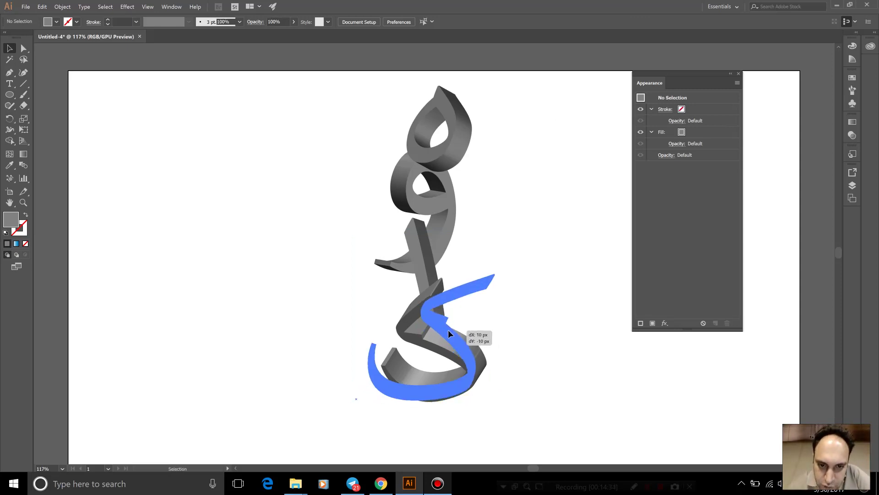
pyautogui.click(506, 325)
# Step: Zoom out to 66.67% and draw a tall 475 × 740 px Artboard 2 around the stacked letters
pyautogui.click(438, 483)
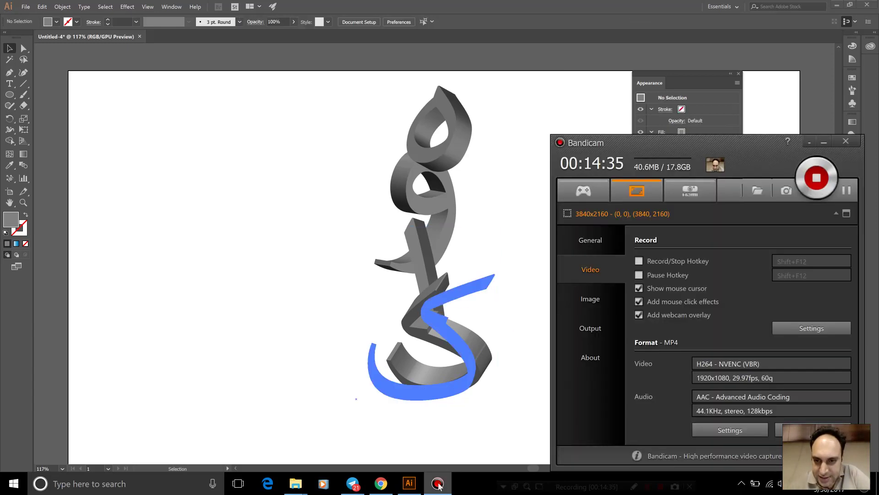
pyautogui.click(438, 483)
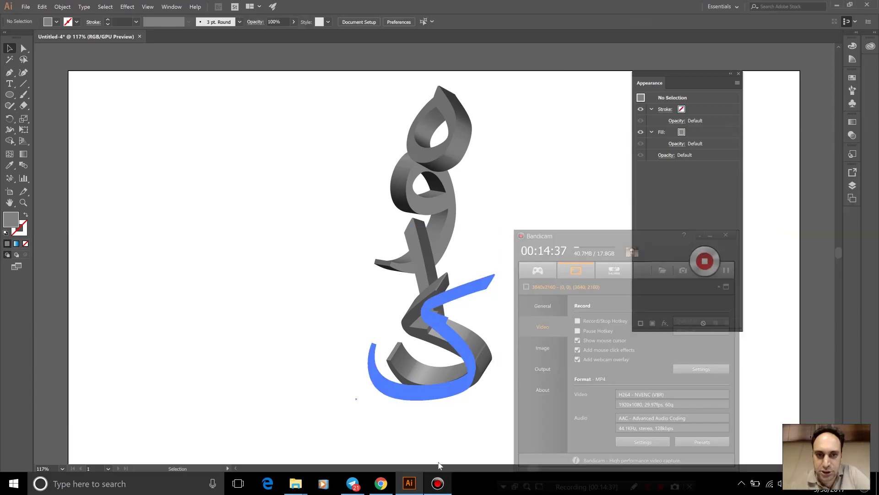
pyautogui.hotkey('ctrl', '-')
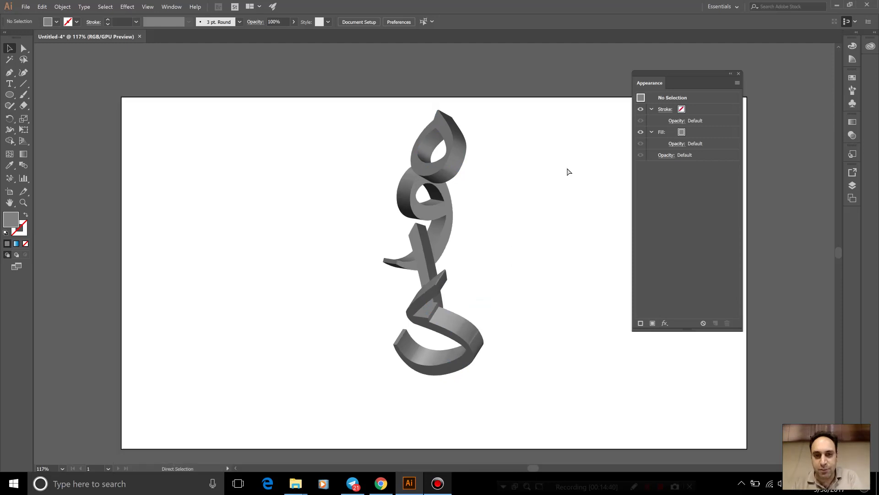
pyautogui.hotkey('ctrl', '-')
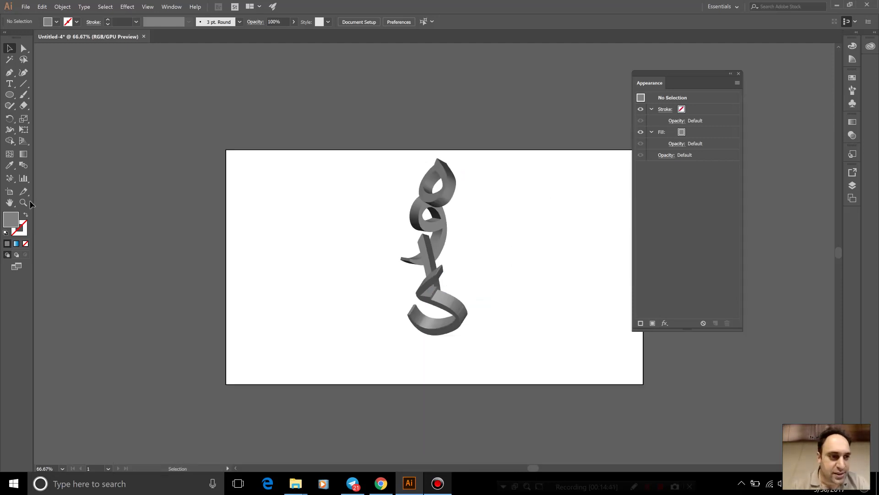
pyautogui.click(9, 192)
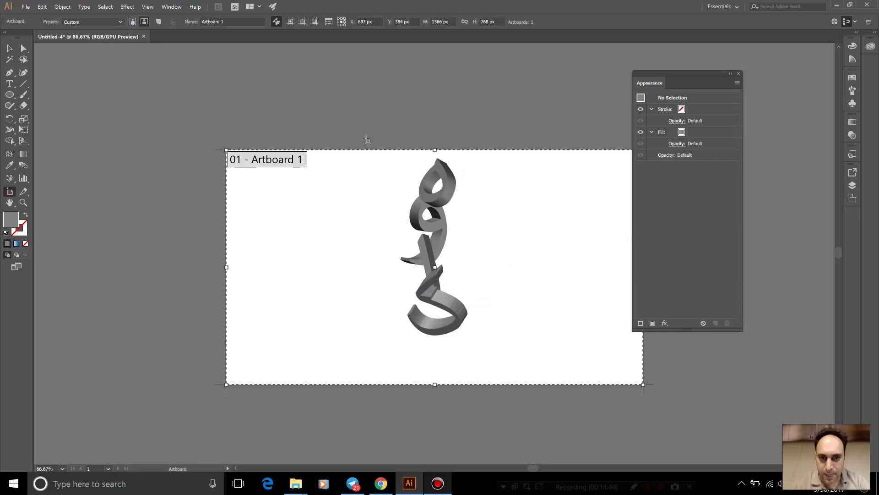
pyautogui.moveTo(357, 136); pyautogui.dragTo(503, 363)
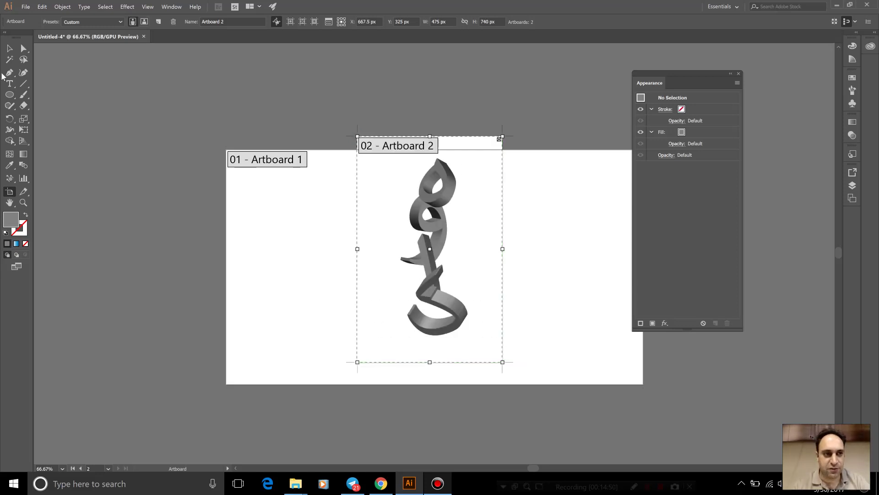
# Step: Delete the original Artboard 1 and return the view to 100% zoom
pyautogui.click(9, 48)
pyautogui.click(9, 192)
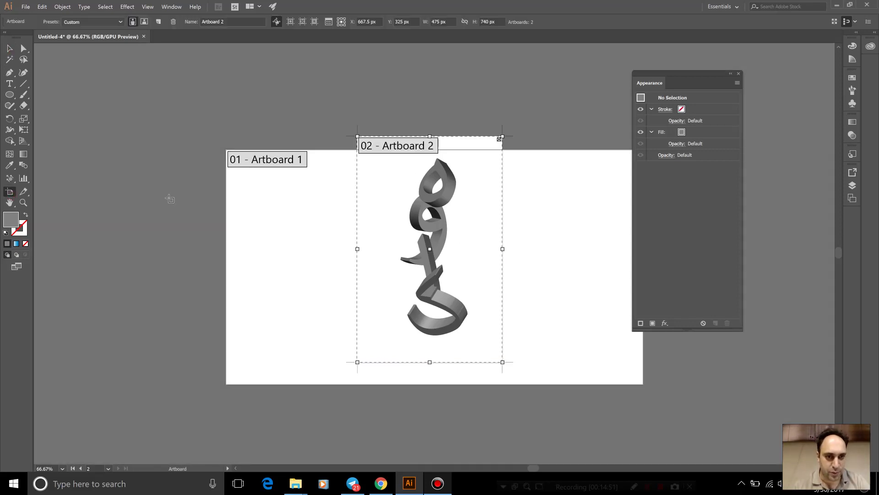
pyautogui.click(280, 198)
pyautogui.press('Delete')
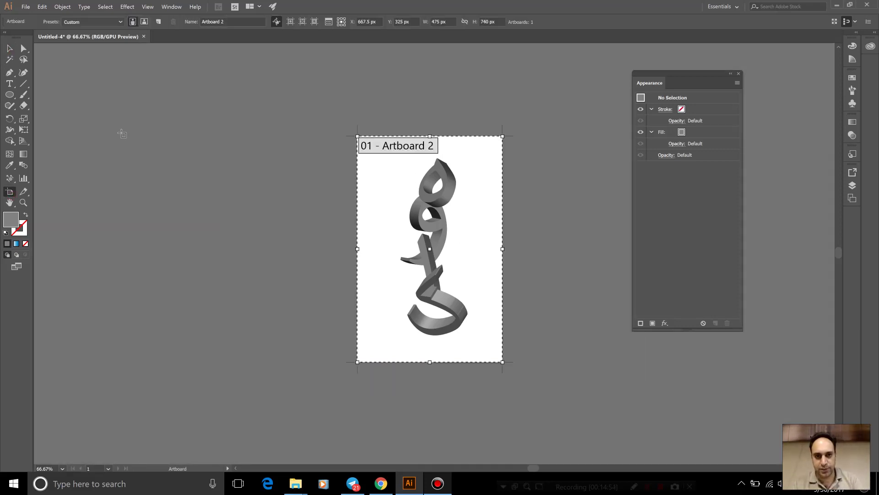
pyautogui.click(9, 48)
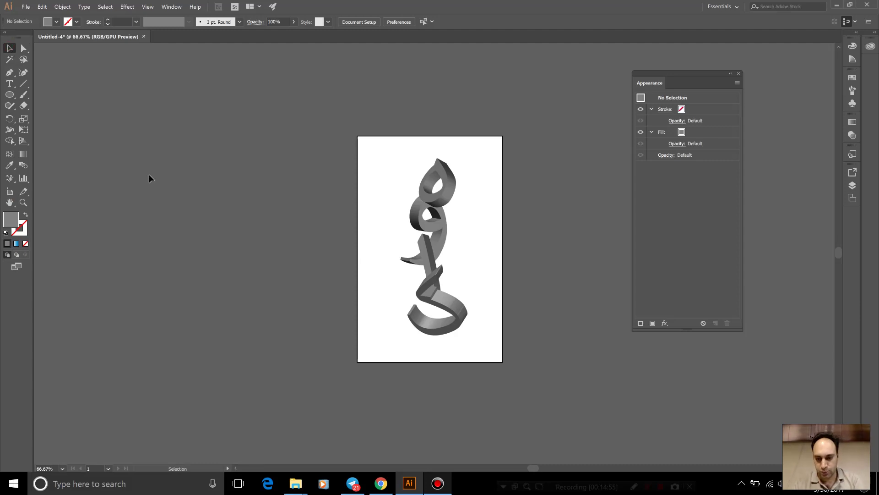
pyautogui.hotkey('ctrl', '-')
pyautogui.hotkey('ctrl', '+')
pyautogui.hotkey('ctrl', '+')
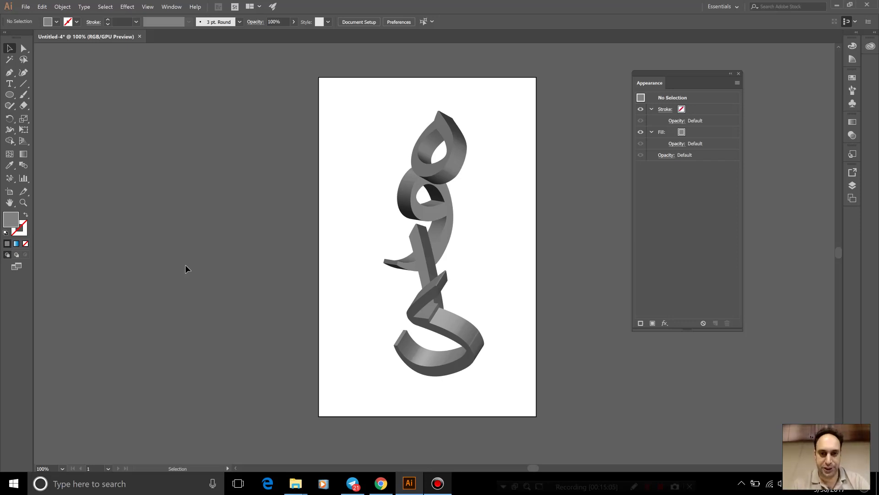
# Step: Fill the top letter of the 3D text with blue
pyautogui.click(465, 128)
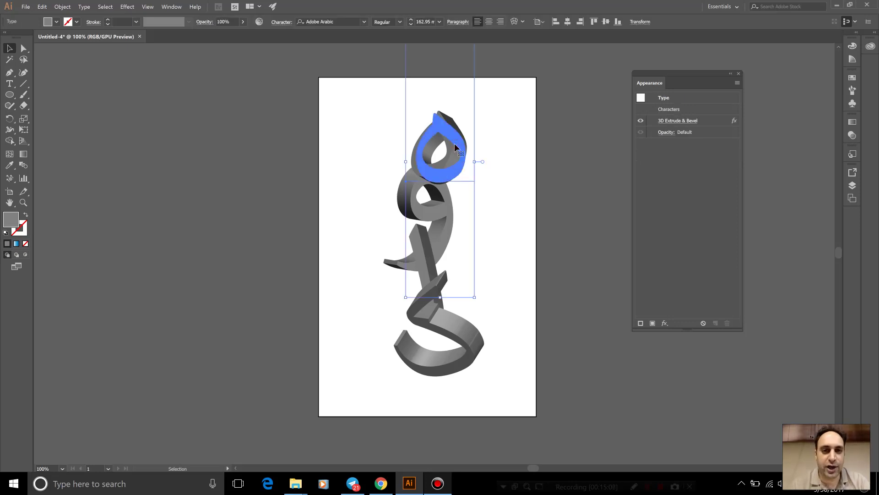
pyautogui.click(57, 22)
pyautogui.click(57, 38)
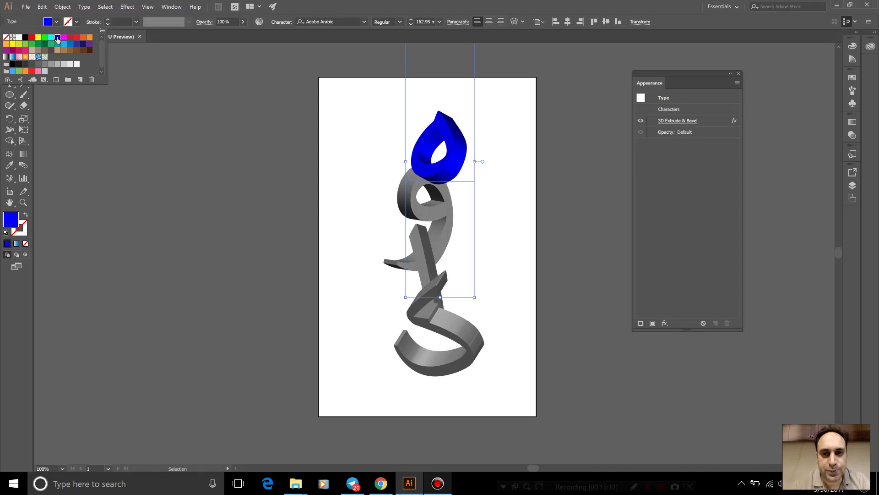
# Step: Load the Ice Cream swatch library, move it left of the lettering and enlarge it
pyautogui.click(8, 79)
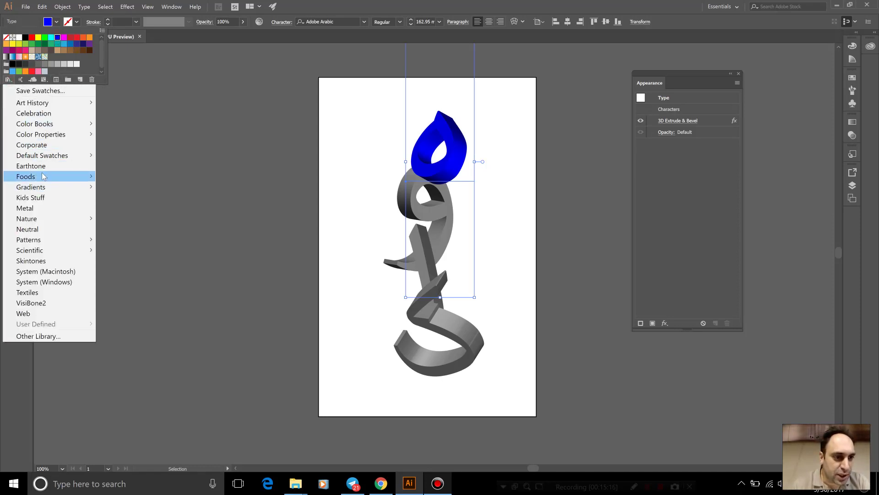
pyautogui.moveTo(28, 177)
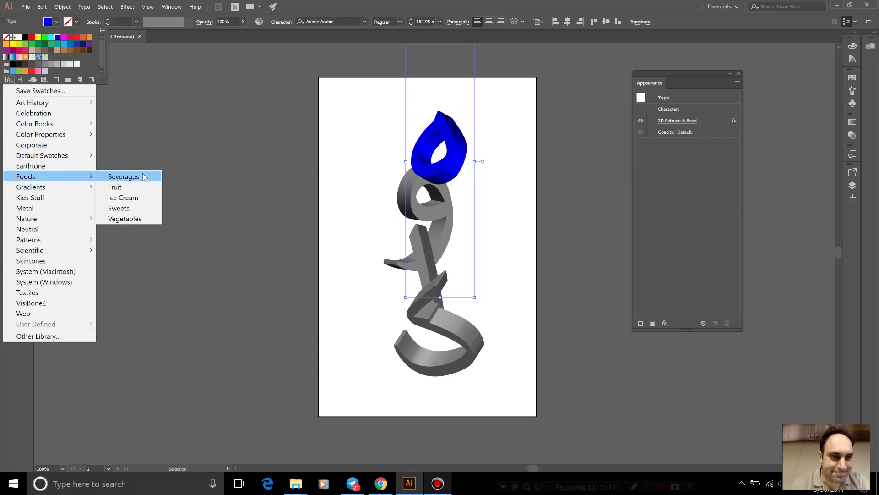
pyautogui.click(146, 198)
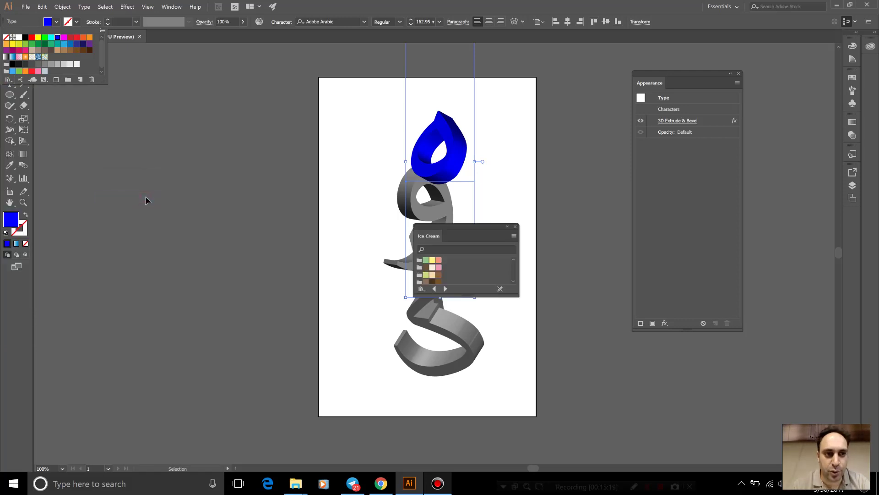
pyautogui.click(482, 227)
pyautogui.moveTo(432, 227); pyautogui.dragTo(165, 93)
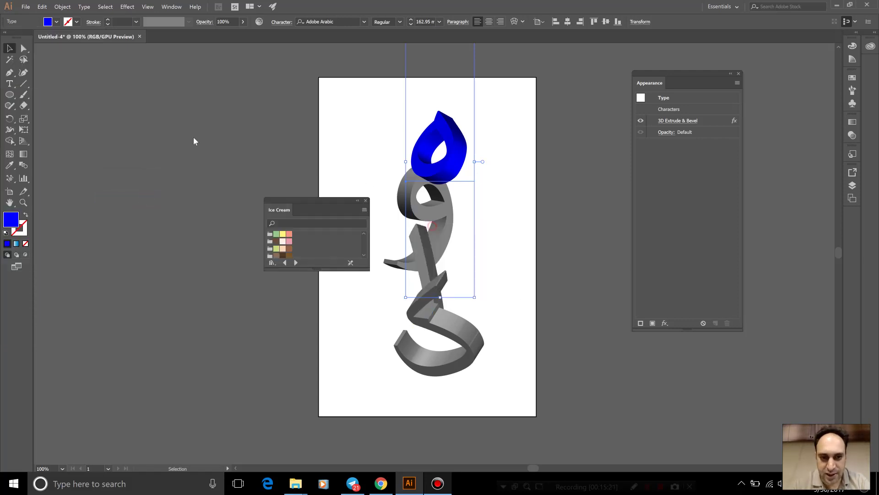
pyautogui.moveTo(200, 159); pyautogui.dragTo(201, 323)
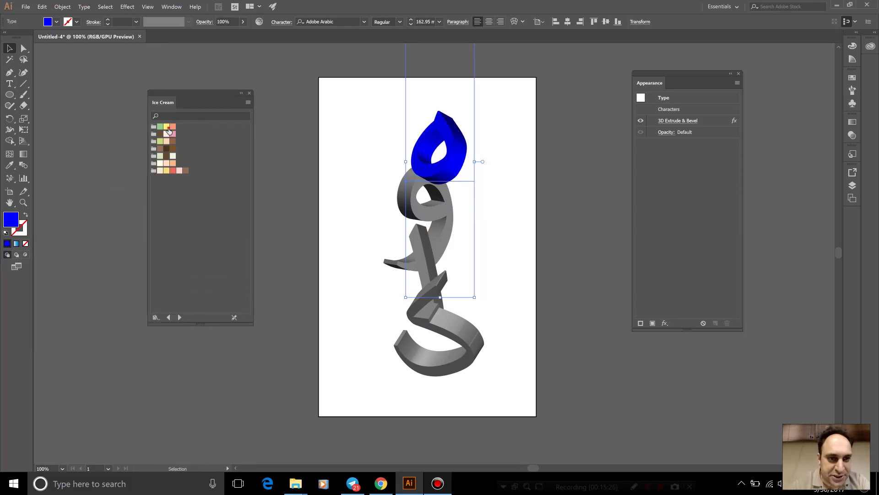
# Step: Colour the top letter yellow, the middle letter salmon and the bottom letter green
pyautogui.click(167, 129)
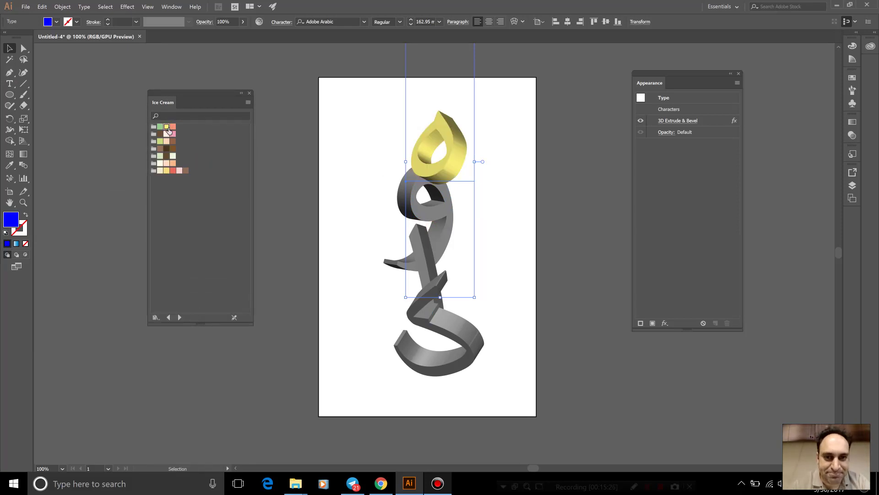
pyautogui.click(405, 206)
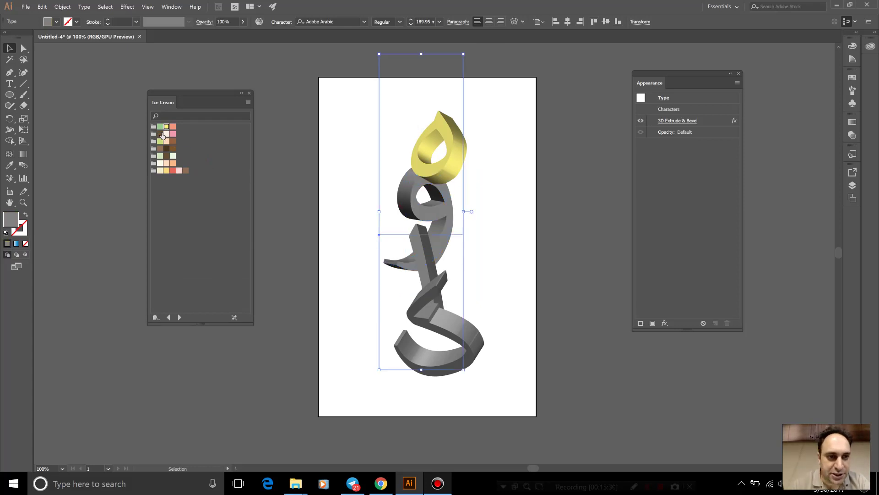
pyautogui.click(161, 134)
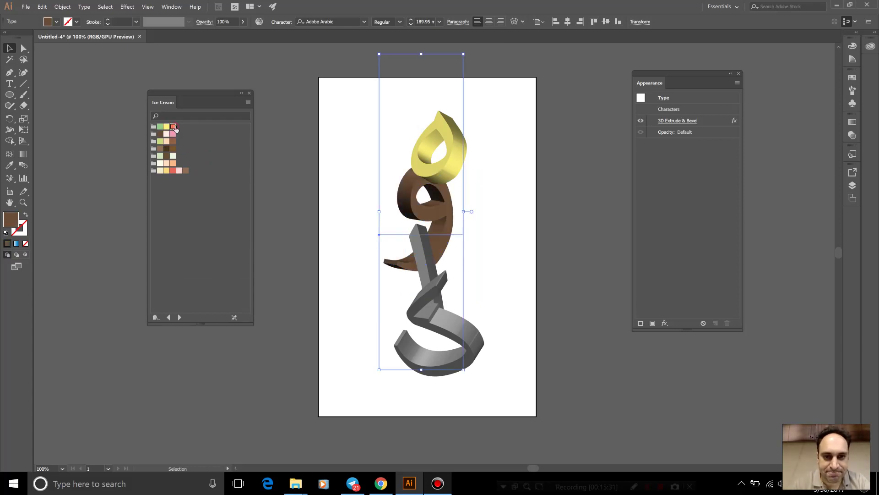
pyautogui.click(173, 126)
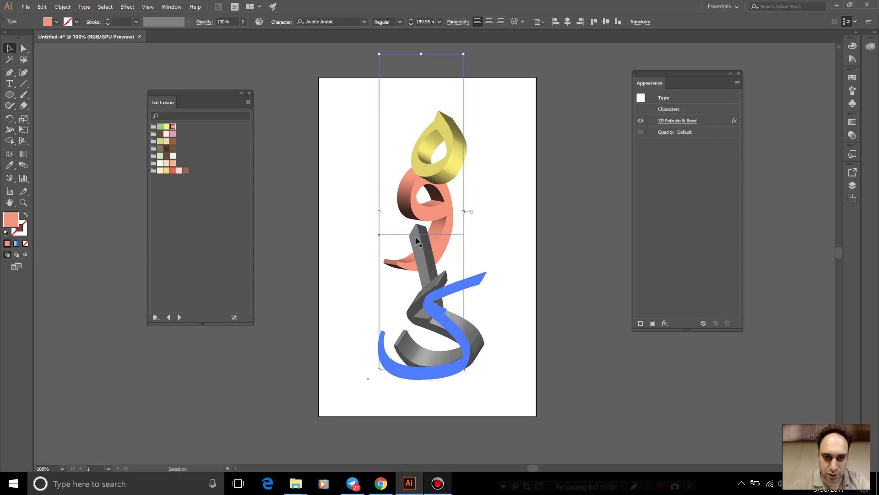
pyautogui.click(449, 325)
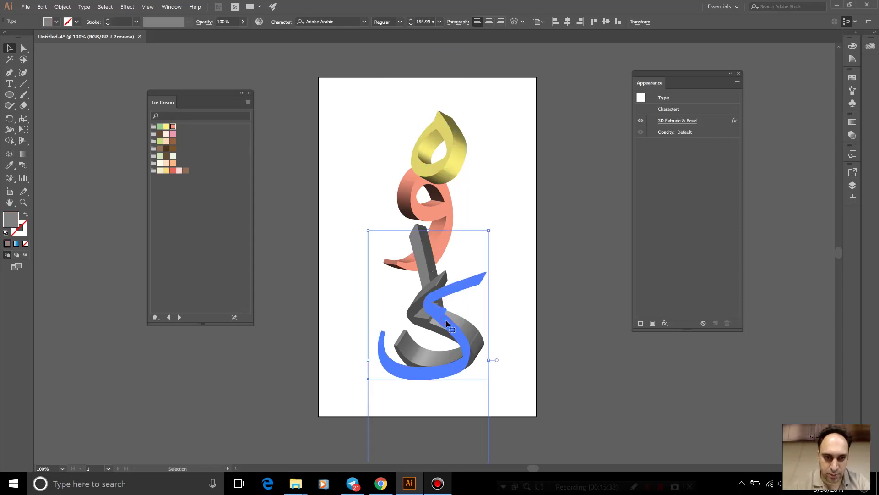
pyautogui.click(160, 130)
pyautogui.click(523, 255)
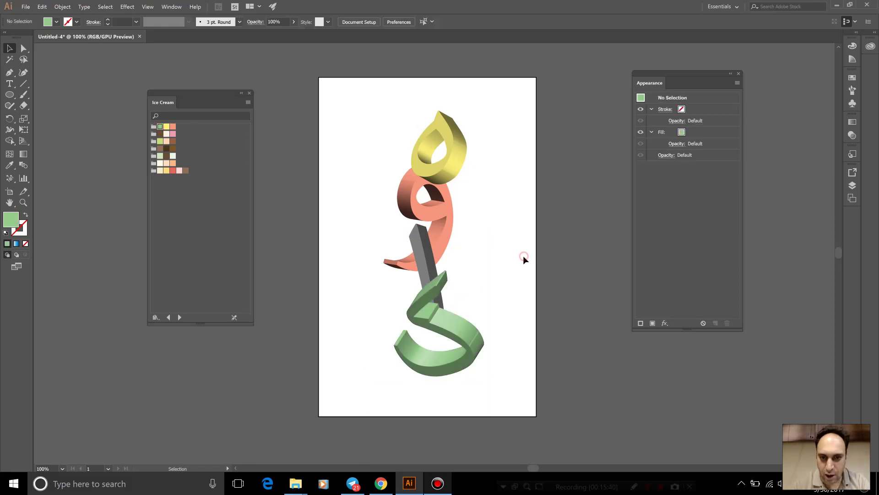
# Step: Try light green, dark brown and red on the upright stroke; keep the bottom light green
pyautogui.click(418, 229)
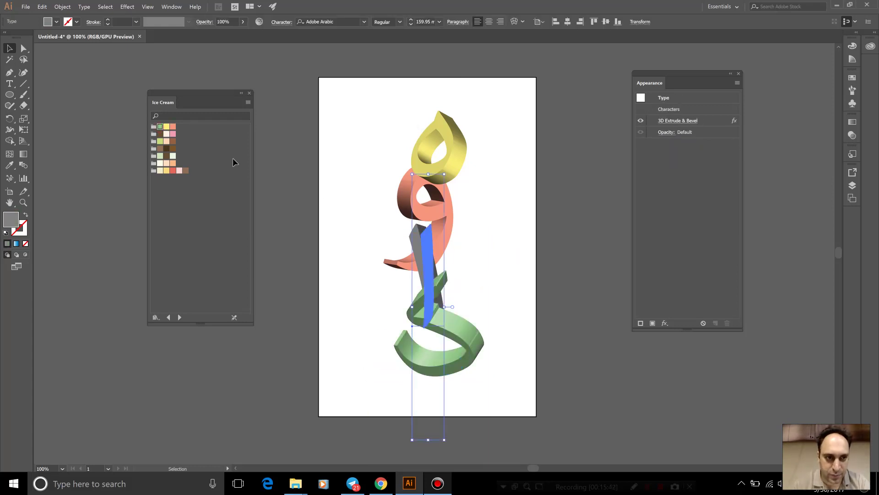
pyautogui.click(160, 141)
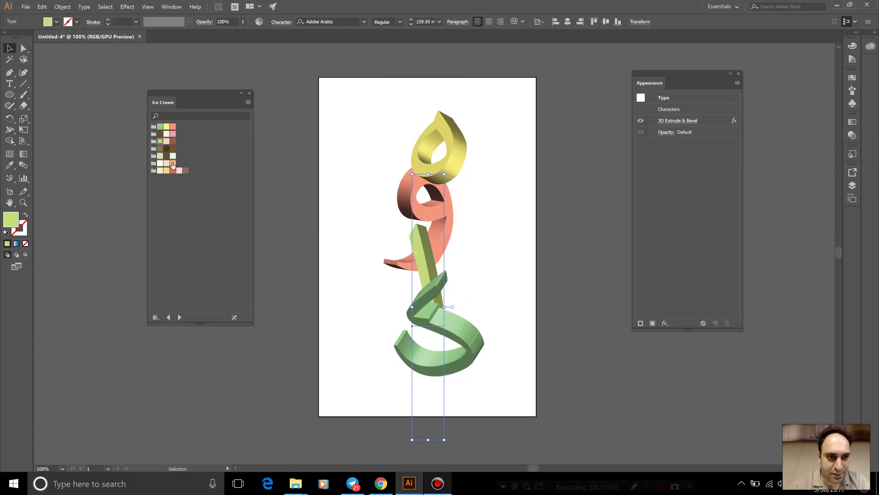
pyautogui.click(166, 156)
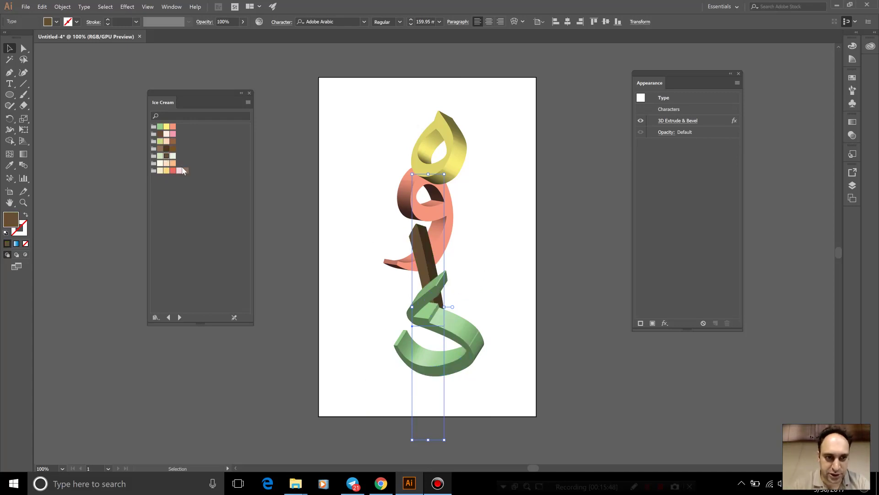
pyautogui.click(173, 171)
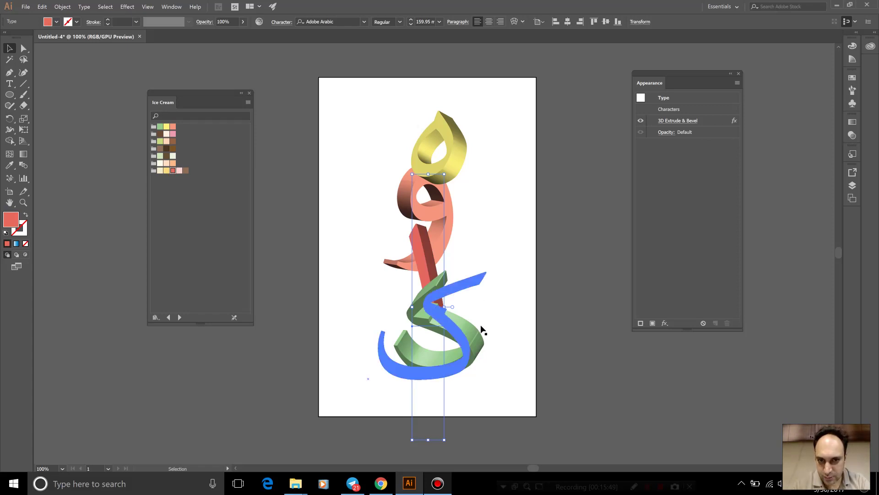
pyautogui.click(479, 332)
pyautogui.click(186, 170)
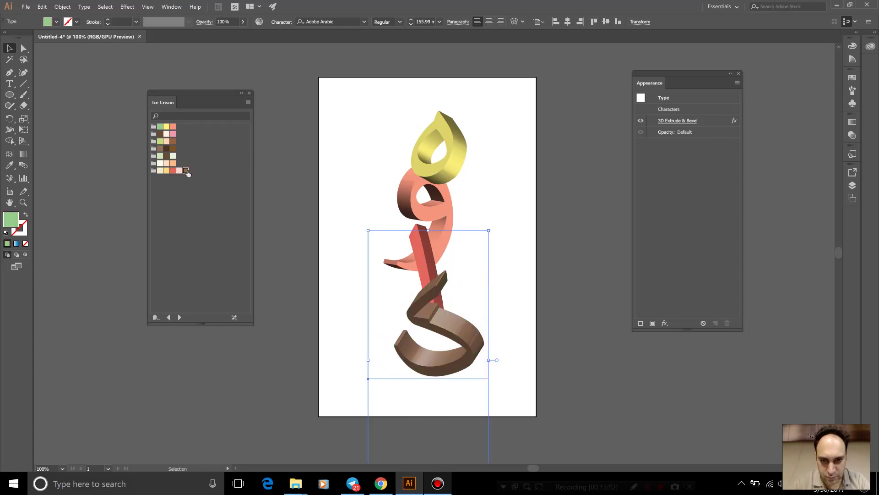
pyautogui.click(160, 142)
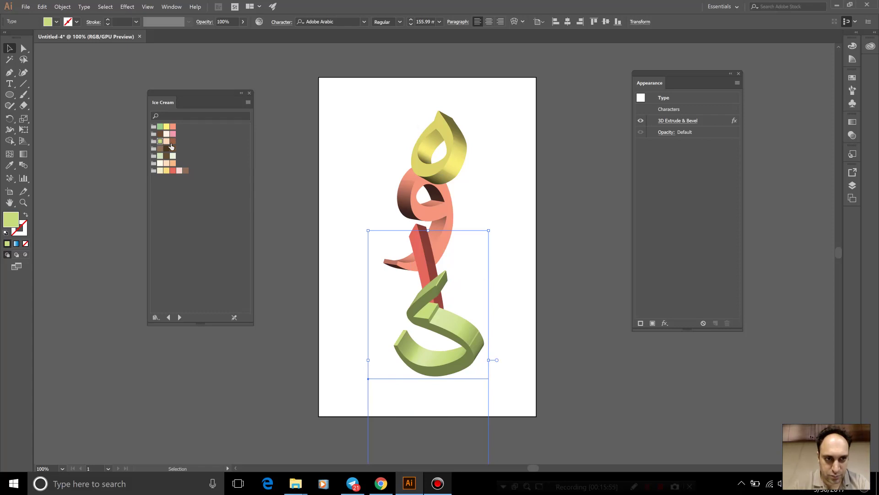
pyautogui.click(491, 259)
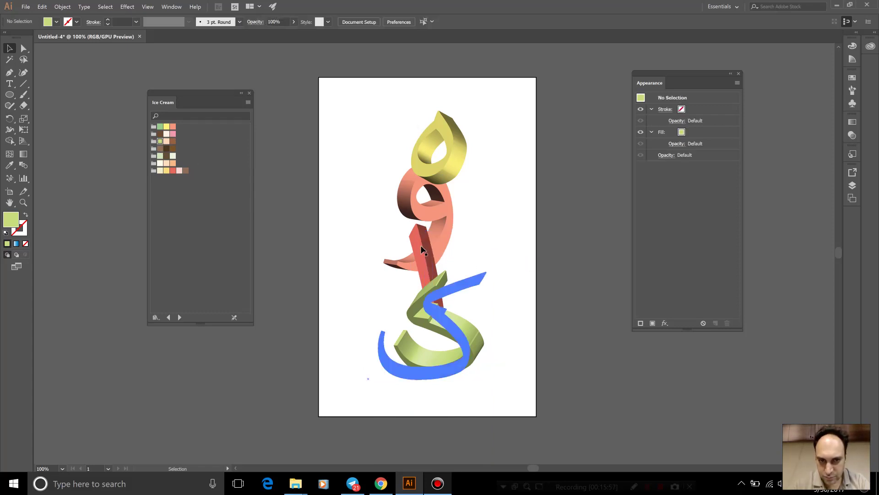
# Step: Colour the upright alif brown and zoom in to review the lettering
pyautogui.click(441, 230)
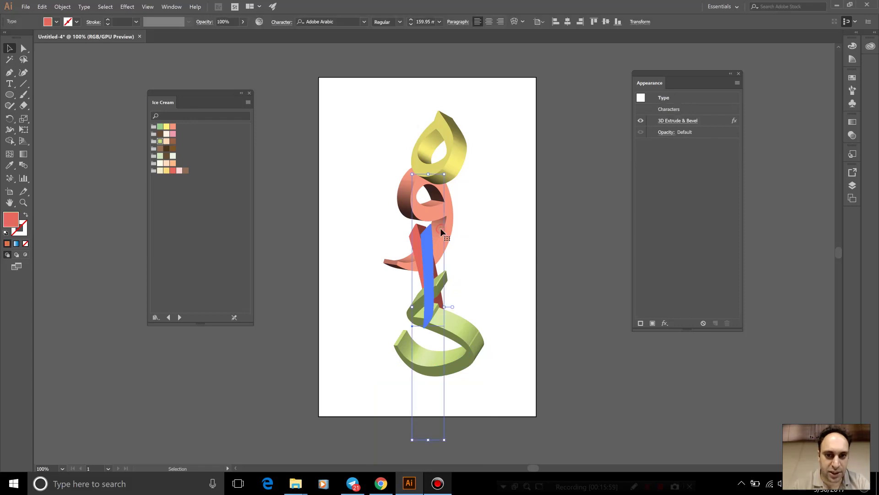
pyautogui.click(160, 148)
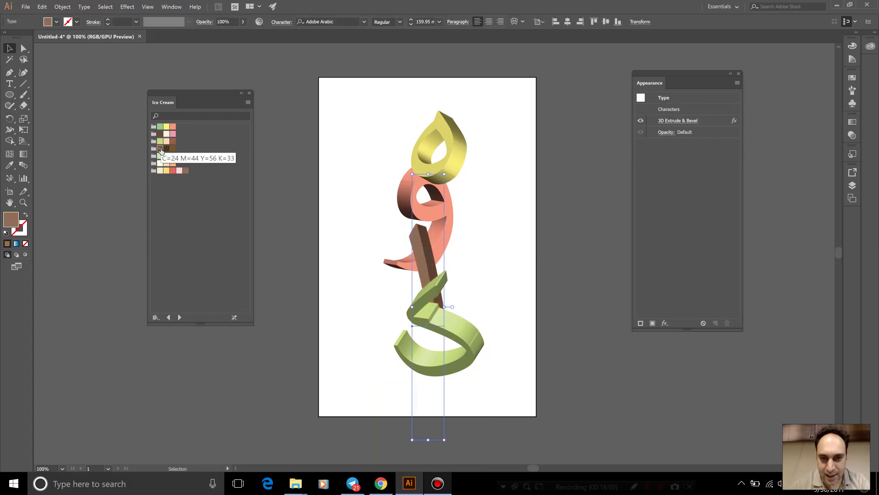
pyautogui.click(499, 248)
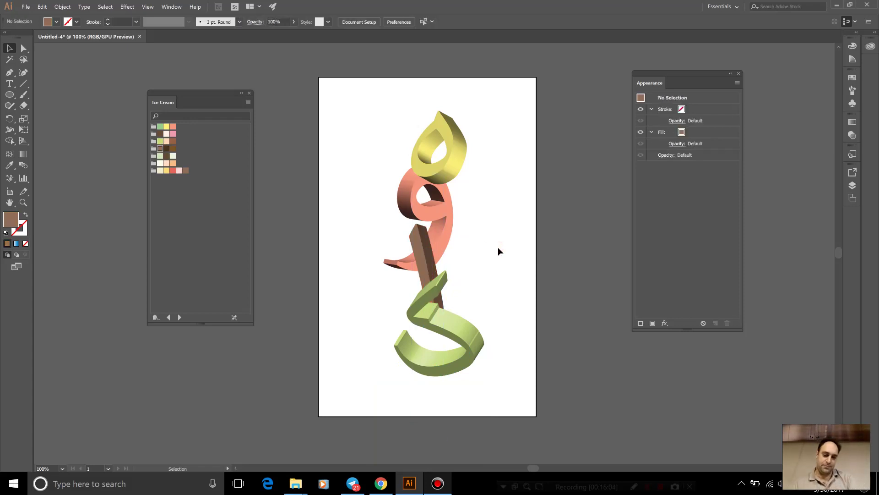
pyautogui.press('a')
pyautogui.scroll(1, 499, 249)
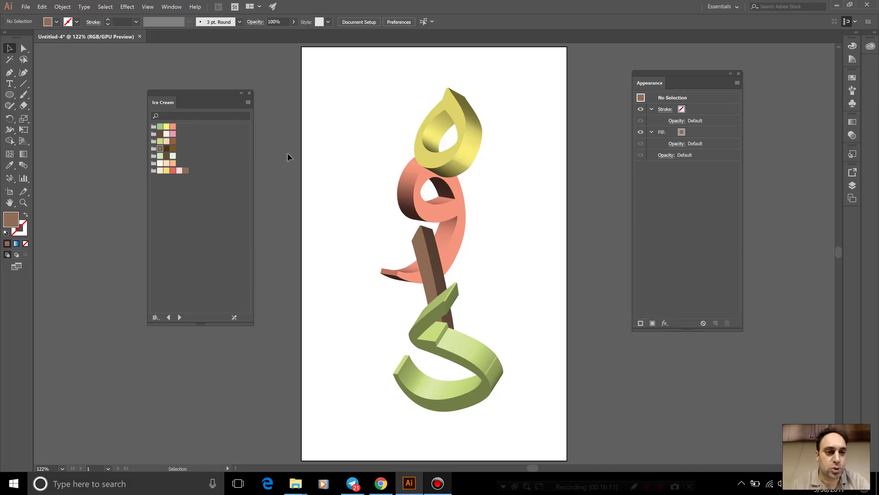
# Step: Open the yellow top letter's 3D Extrude & Bevel settings with Preview enabled
pyautogui.click(250, 94)
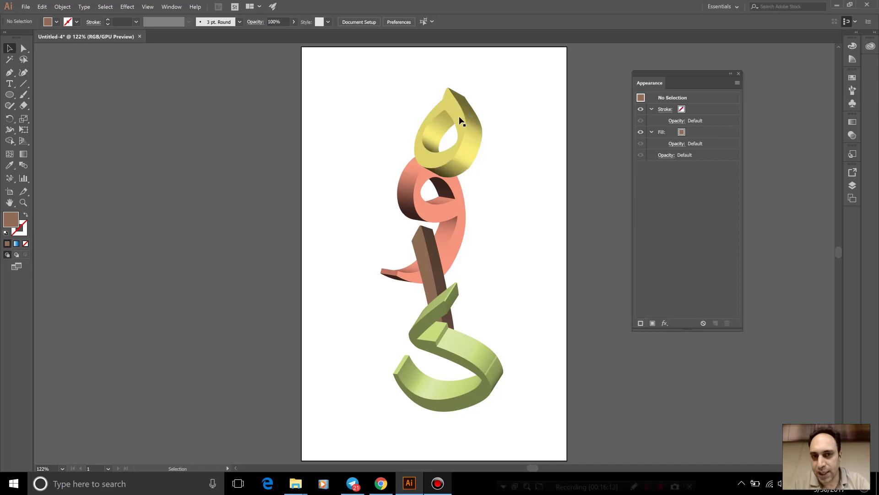
pyautogui.click(459, 118)
pyautogui.click(687, 120)
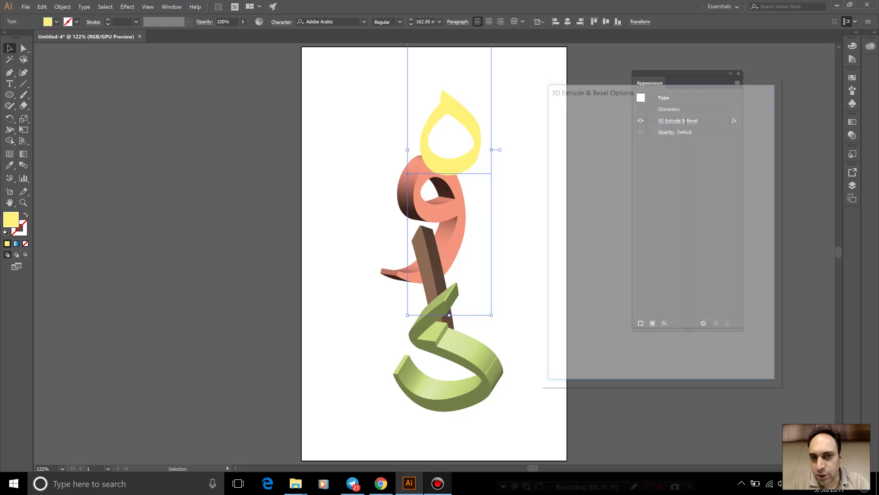
pyautogui.click(615, 233)
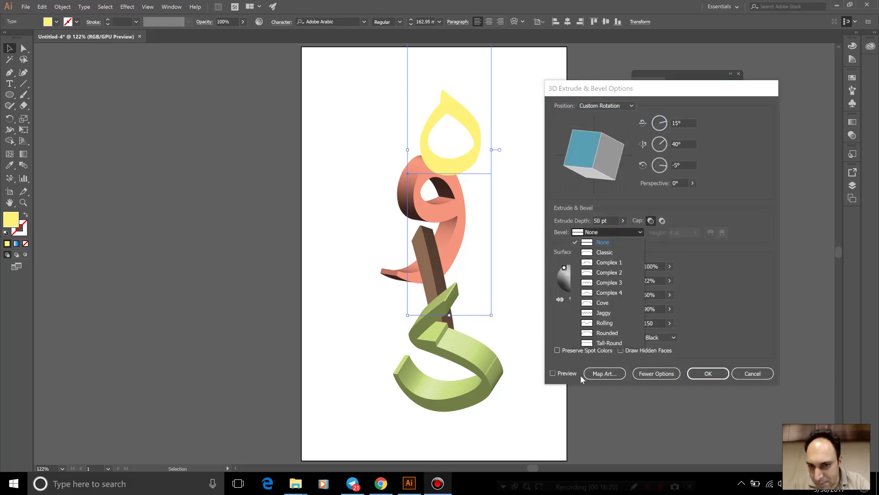
pyautogui.click(562, 374)
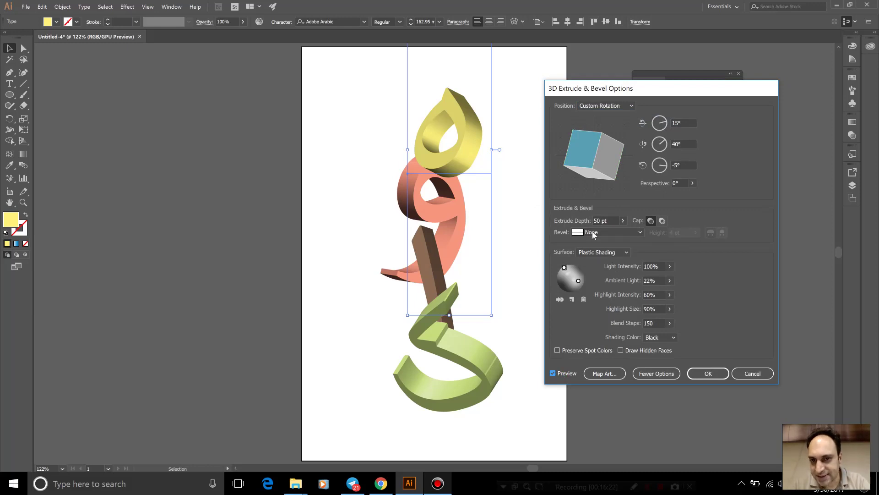
# Step: Compare Cove and Classic bevels, then apply a Rounded bevel to the yellow letter
pyautogui.click(612, 232)
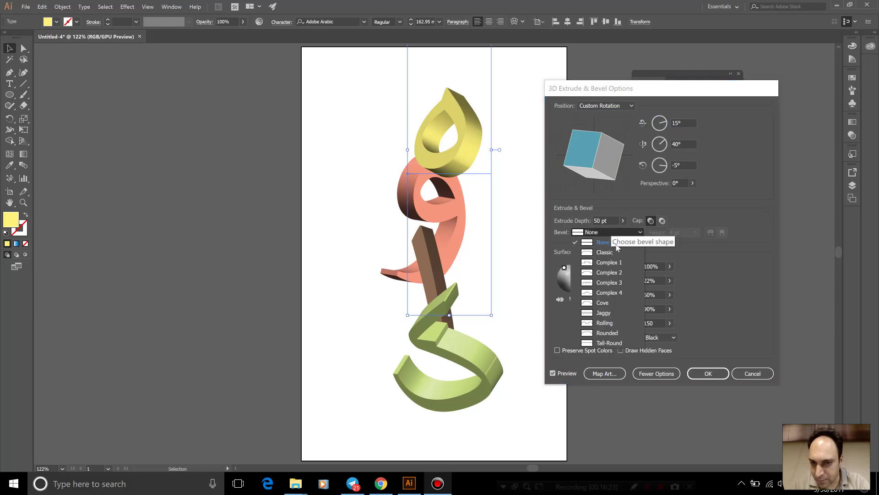
pyautogui.click(614, 298)
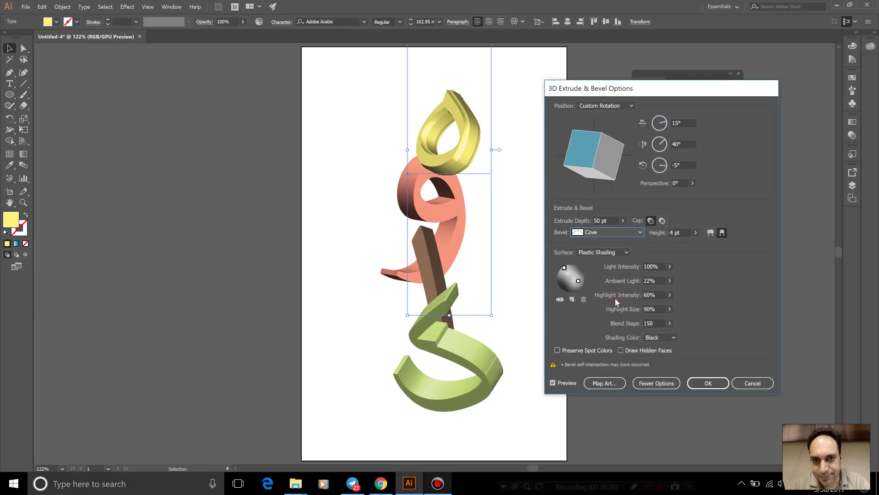
pyautogui.click(614, 233)
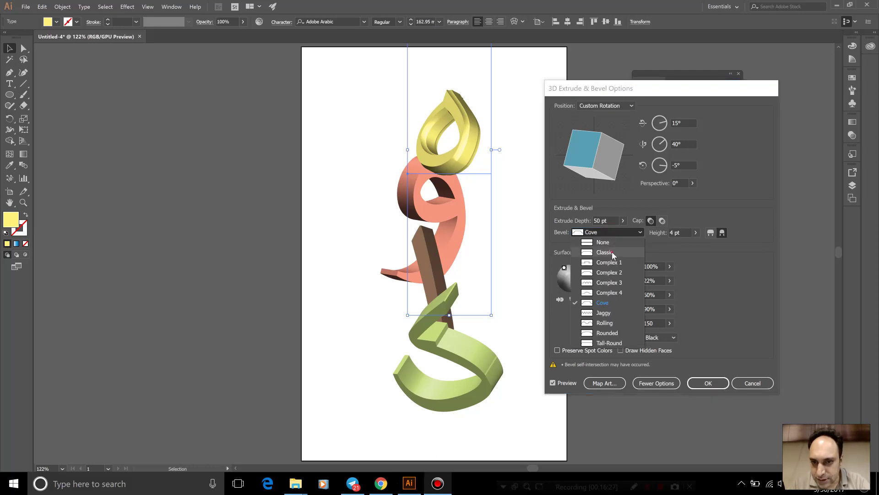
pyautogui.click(613, 253)
pyautogui.click(616, 232)
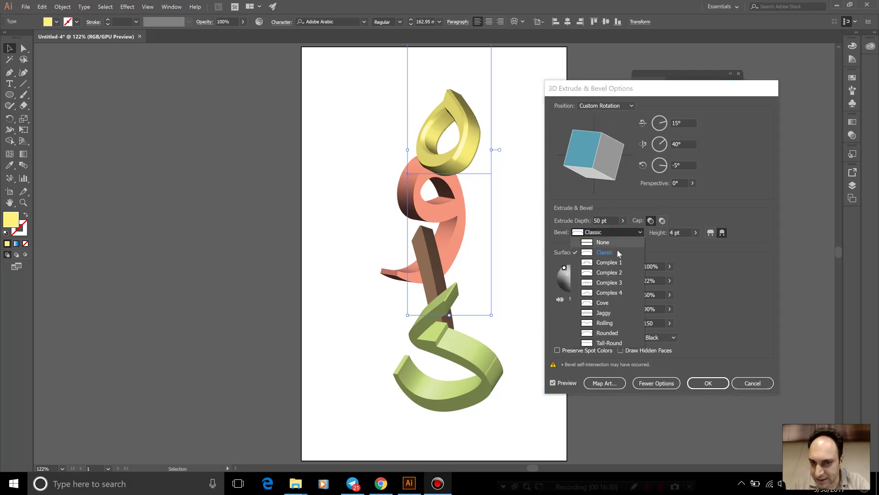
pyautogui.click(607, 333)
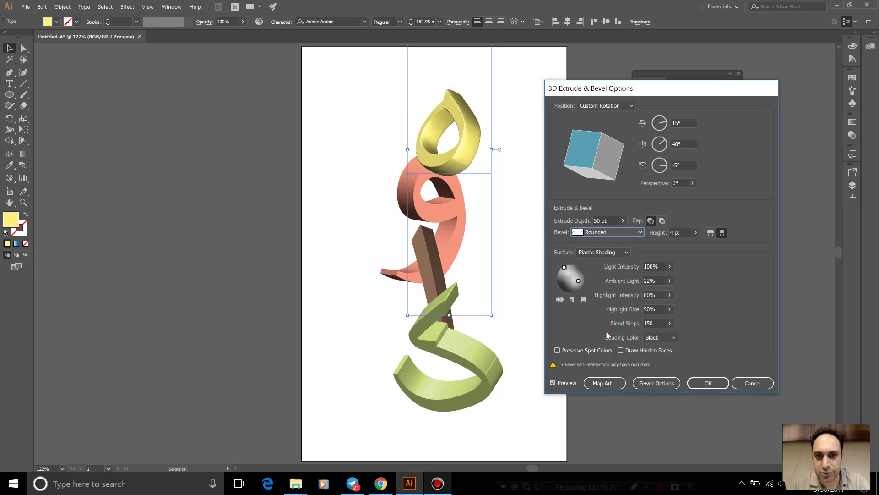
pyautogui.click(692, 383)
pyautogui.click(609, 222)
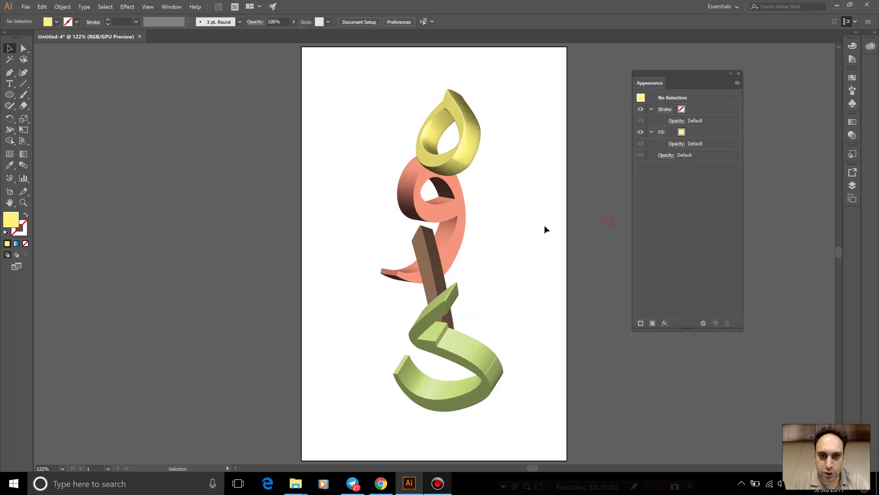
pyautogui.click(406, 199)
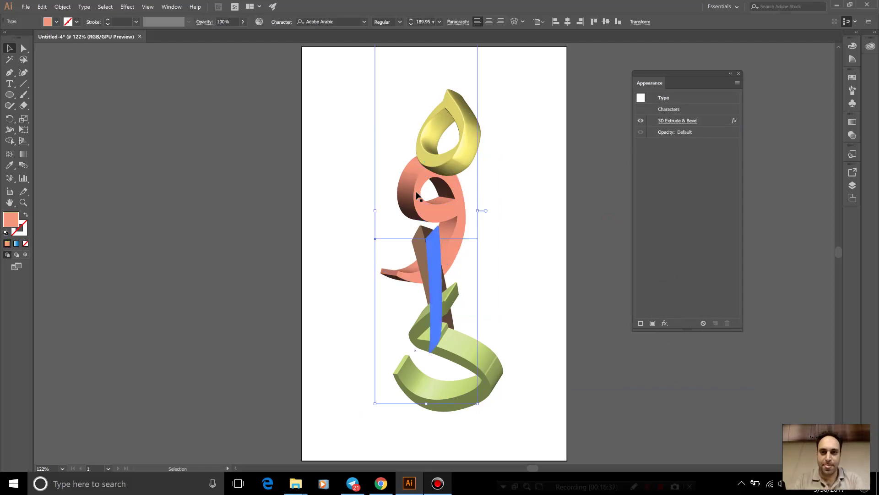
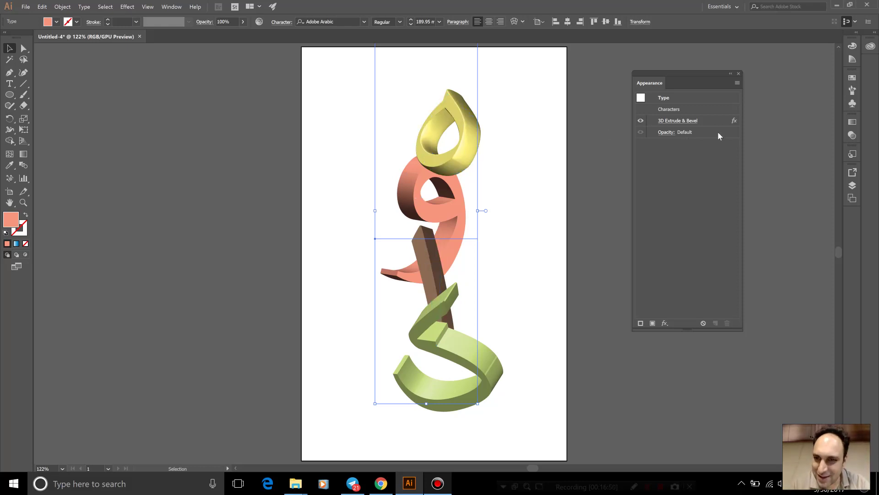
# Step: Give the salmon letter's 3D extrusion a Rounded bevel with preview on
pyautogui.click(693, 121)
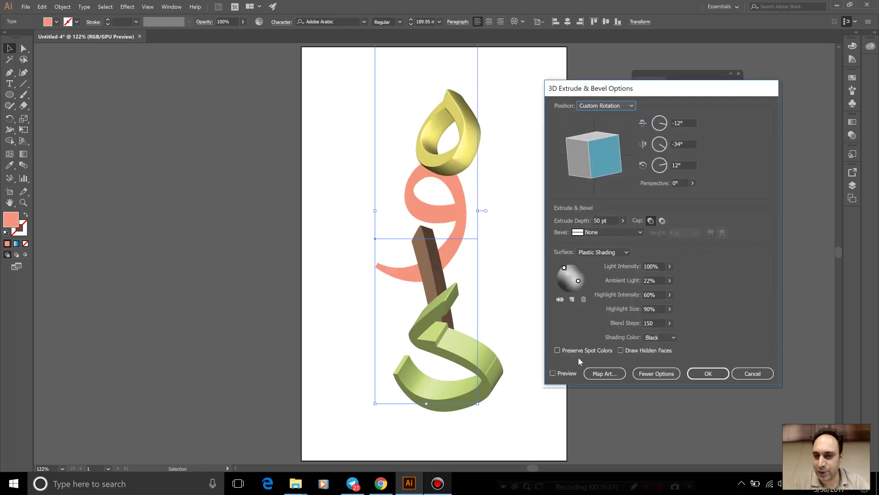
pyautogui.click(553, 372)
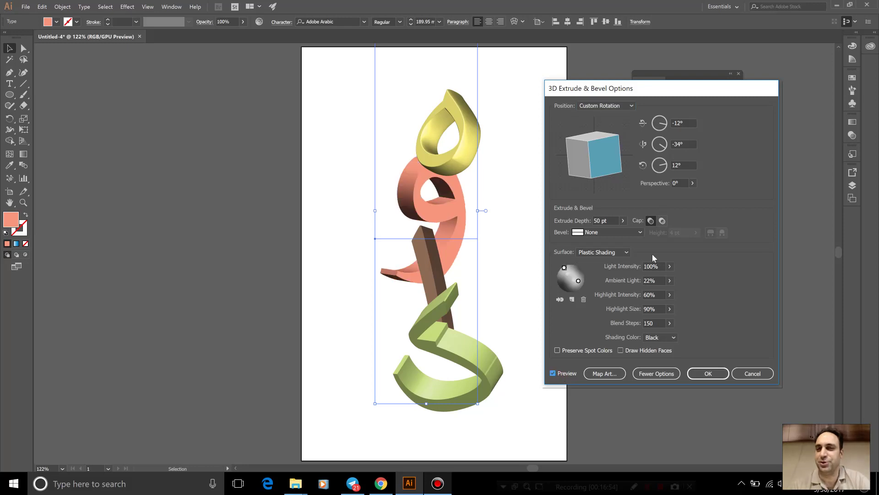
pyautogui.click(607, 233)
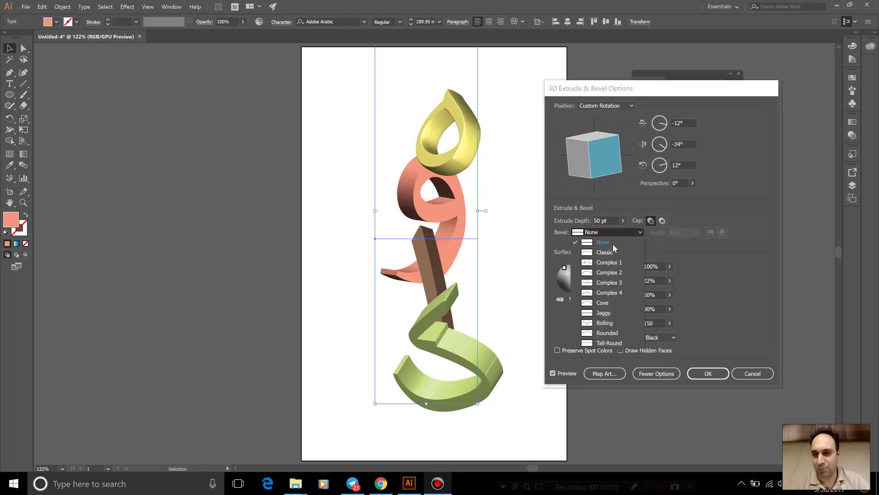
pyautogui.click(618, 337)
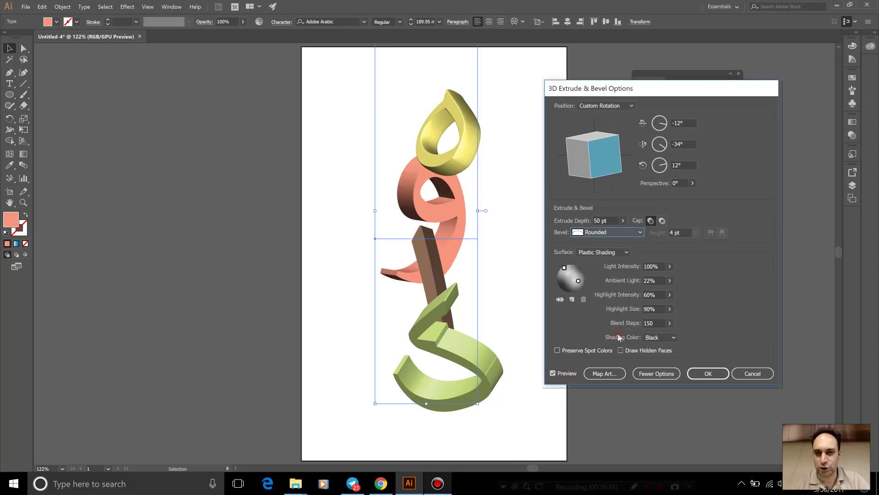
pyautogui.click(704, 377)
# Step: Select the green letter and give its 3D extrusion a Rounded bevel
pyautogui.click(434, 282)
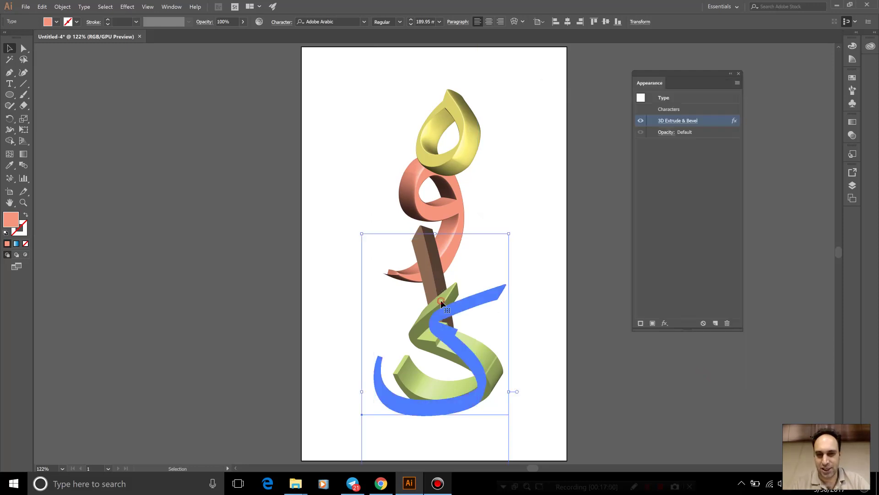
pyautogui.click(676, 121)
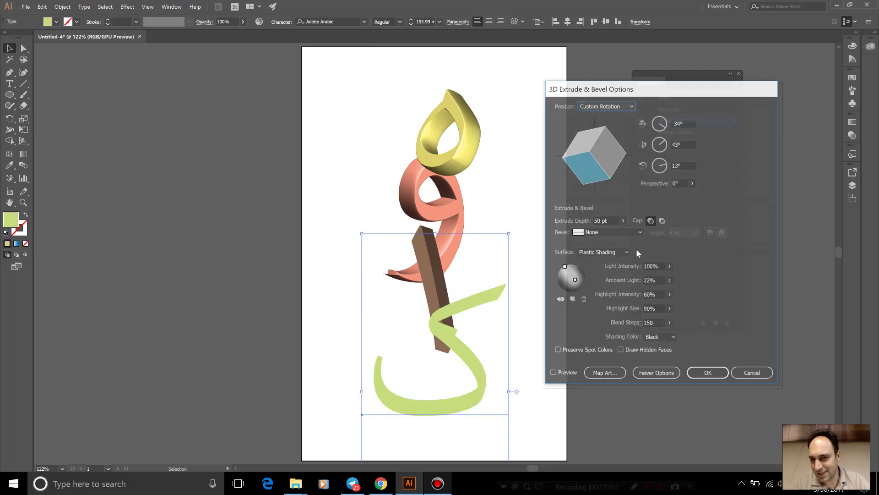
pyautogui.click(568, 371)
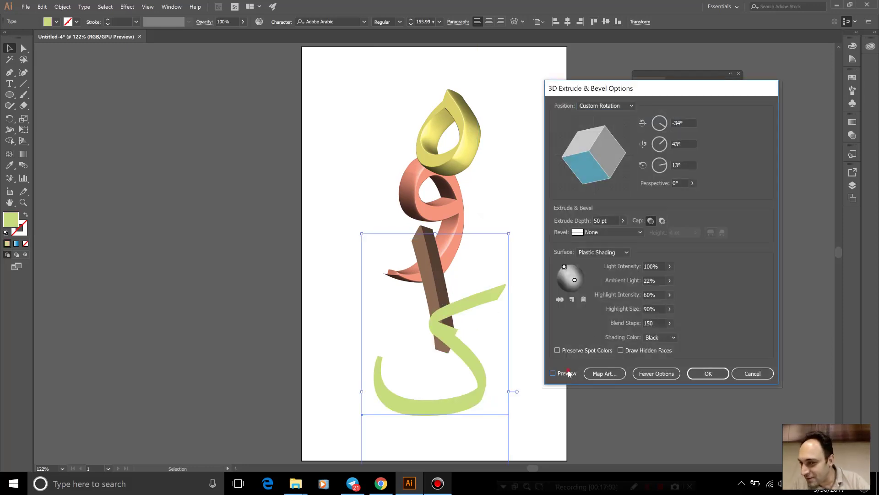
pyautogui.click(630, 231)
pyautogui.click(602, 338)
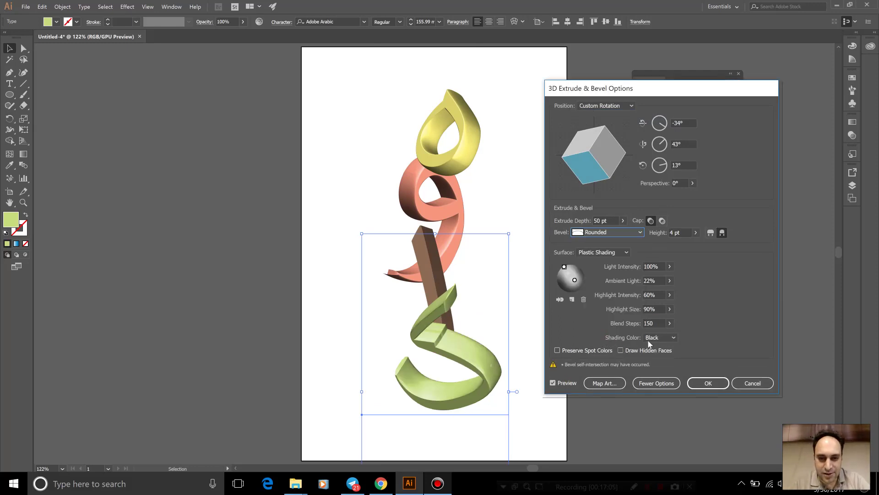
pyautogui.click(708, 373)
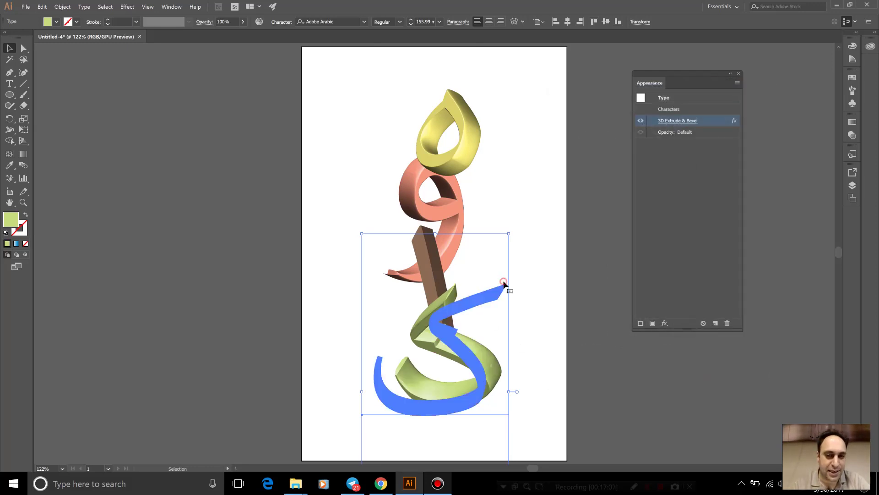
# Step: Select the brown stem, apply a Rounded bevel to its 3D extrusion, then deselect
pyautogui.click(545, 268)
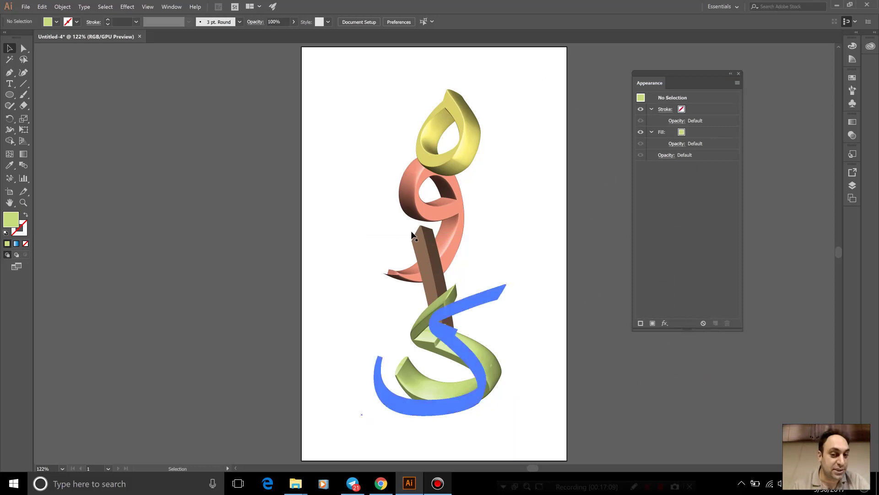
pyautogui.click(435, 236)
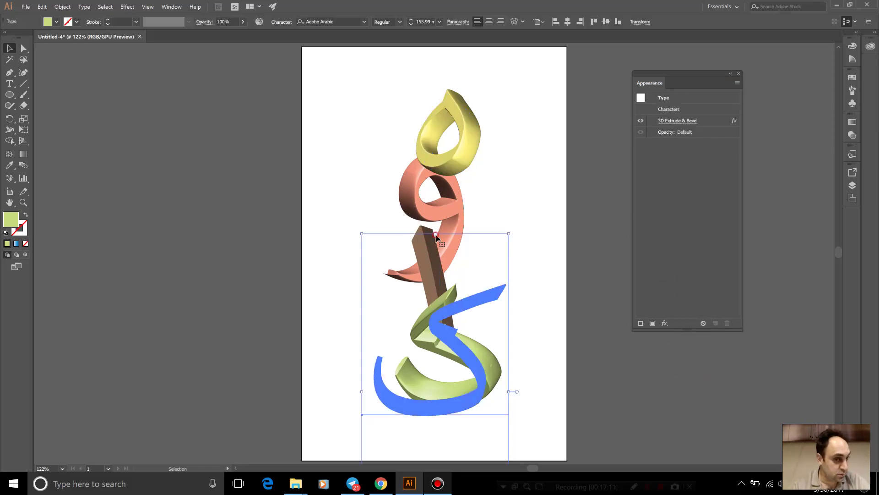
pyautogui.click(575, 204)
pyautogui.click(435, 229)
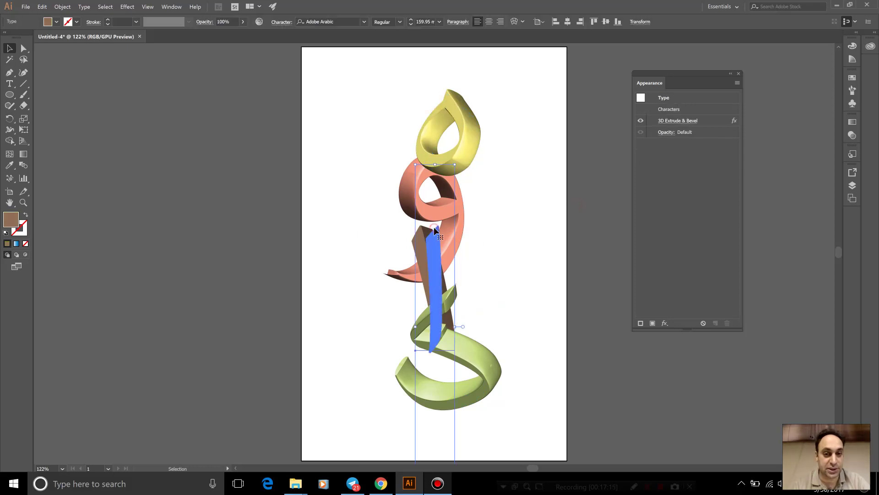
pyautogui.click(675, 121)
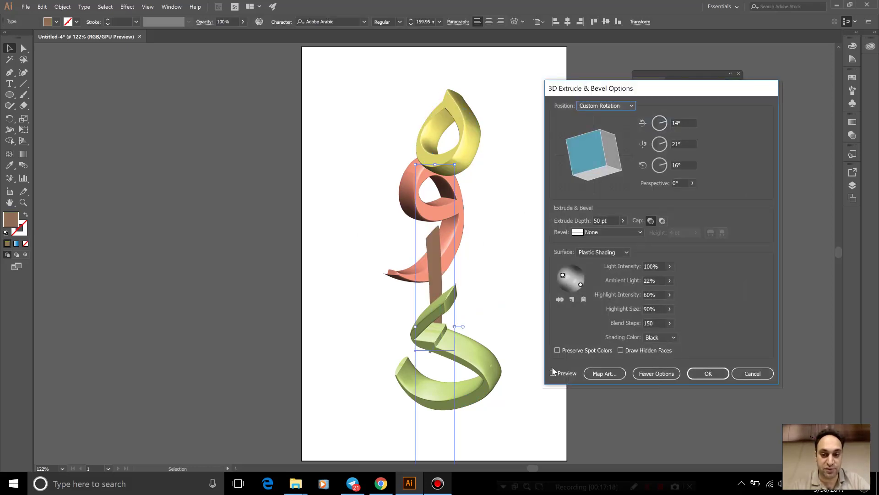
pyautogui.click(553, 373)
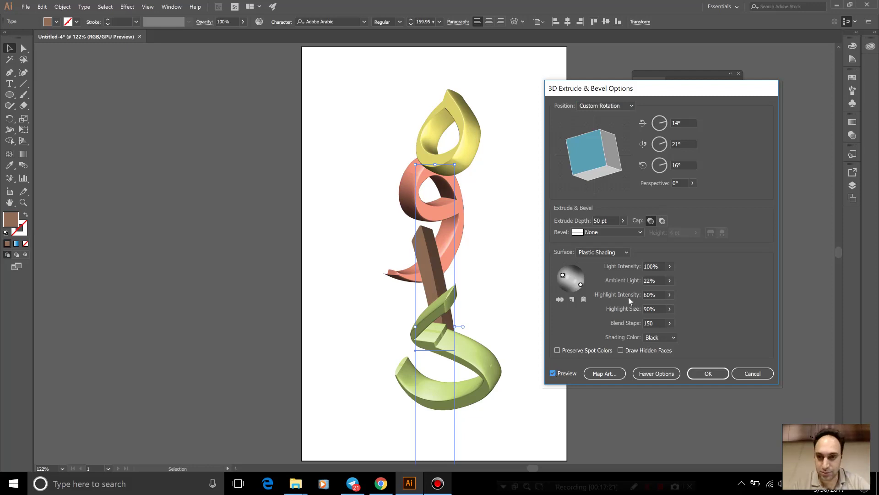
pyautogui.click(619, 230)
pyautogui.click(604, 335)
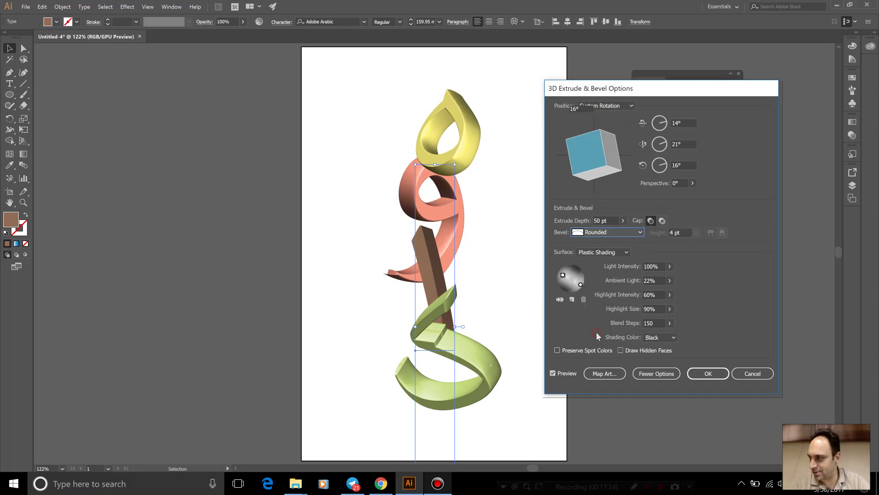
pyautogui.click(721, 384)
pyautogui.click(559, 245)
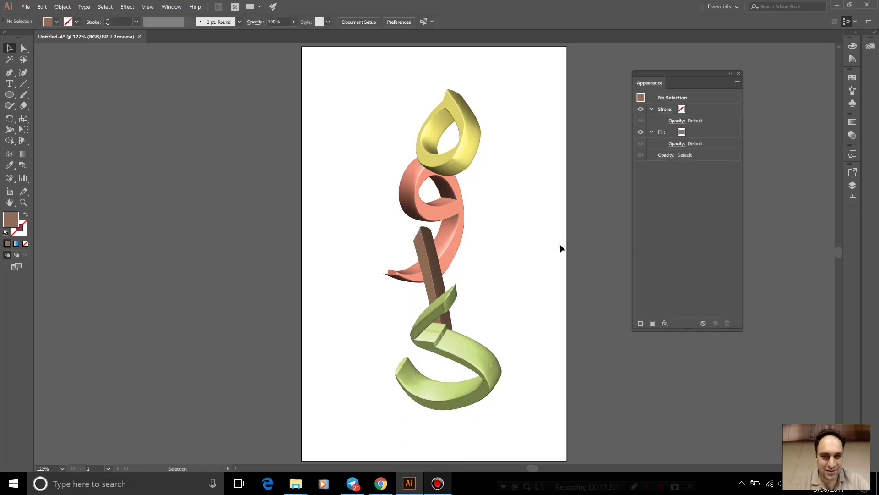
# Step: Zoom in twice on the salmon letter's tail at the brown stem and select the yellow letter
pyautogui.press('a')
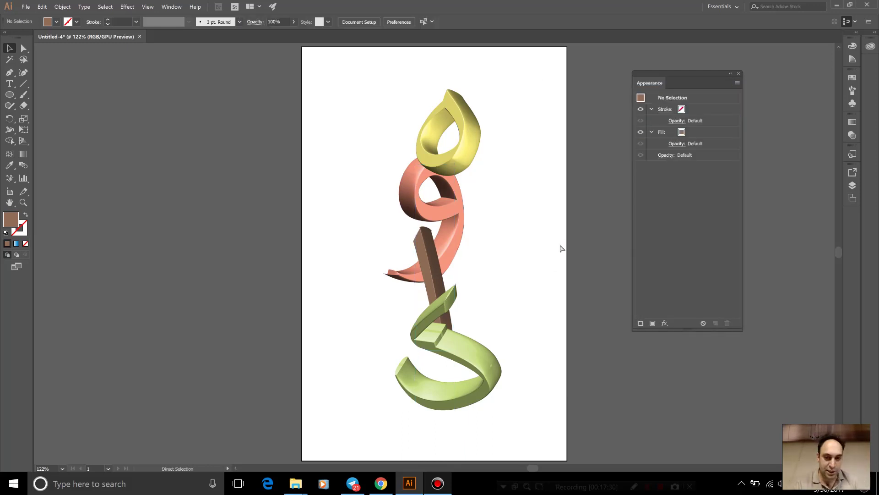
pyautogui.hotkey('ctrl', '=')
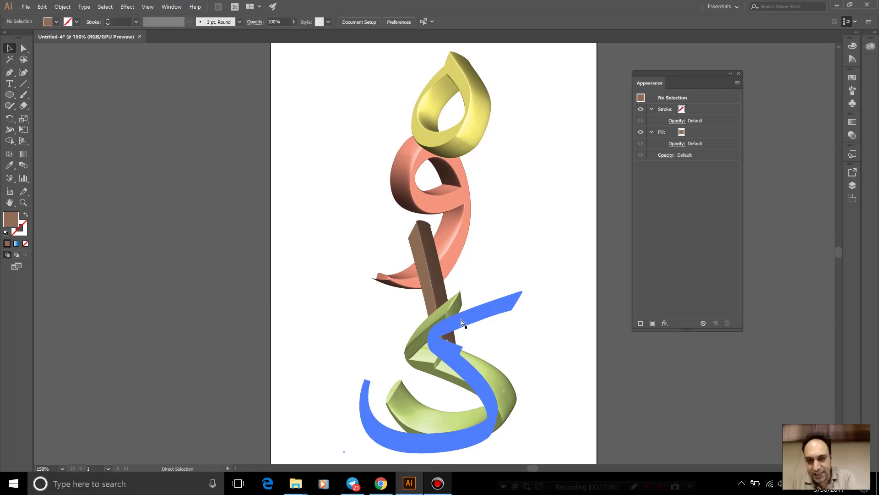
pyautogui.hotkey('ctrl', '=')
pyautogui.hotkey('ctrl', '=')
pyautogui.hotkey('ctrl', '=')
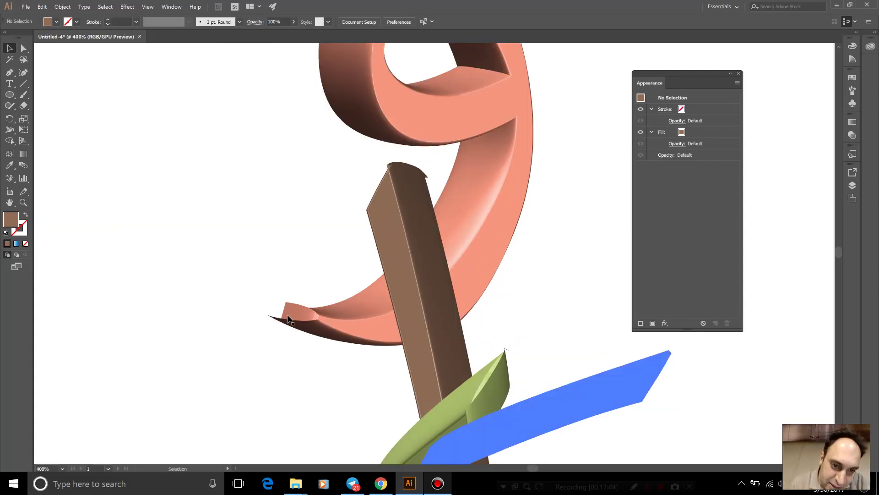
pyautogui.hotkey('ctrl', 'z')
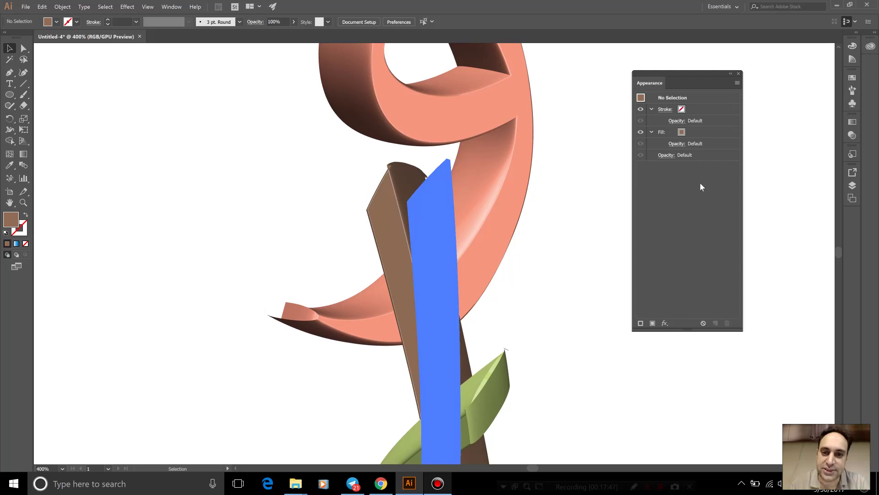
pyautogui.hotkey('ctrl', 'shift', 'z')
pyautogui.hotkey('ctrl', 'z')
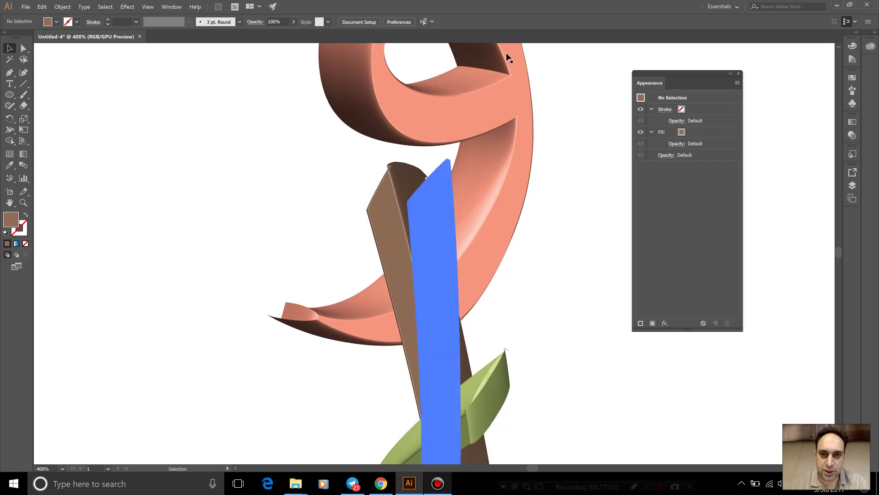
pyautogui.hotkey('ctrl', 'z')
pyautogui.click(519, 54)
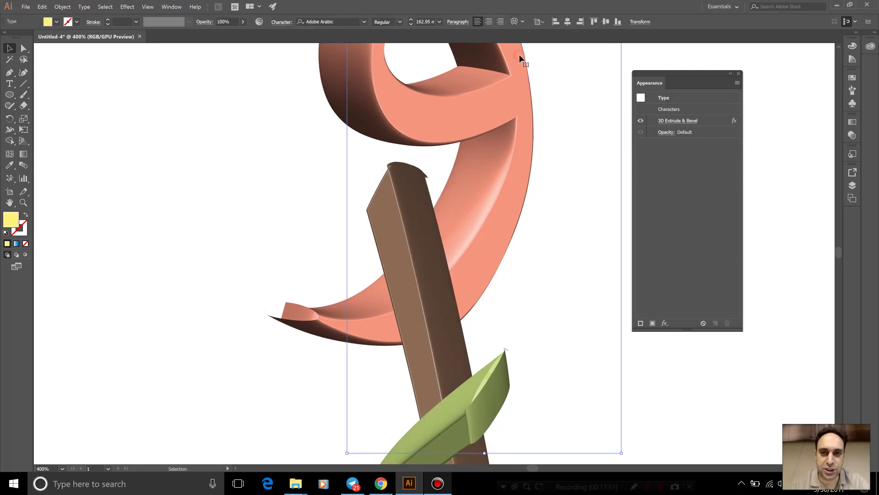
# Step: Set the yellow letter's bevel Height to 3 pt with preview on, then fit the artboard
pyautogui.click(692, 120)
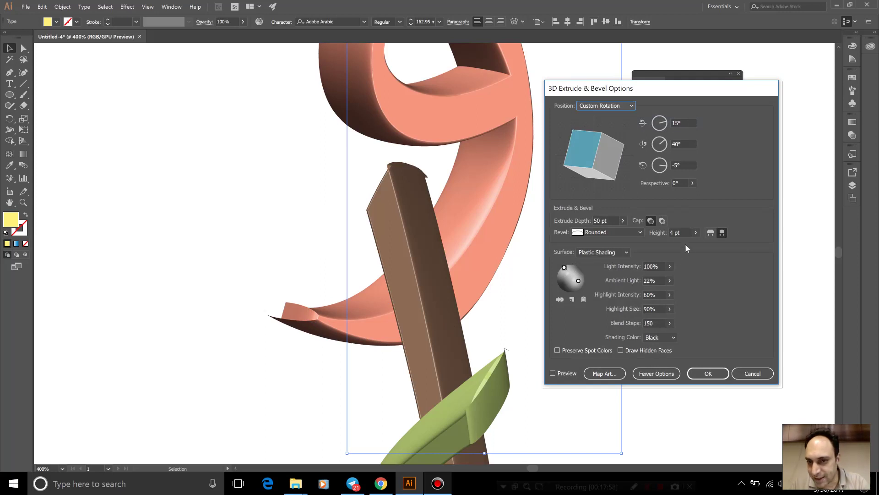
pyautogui.click(658, 229)
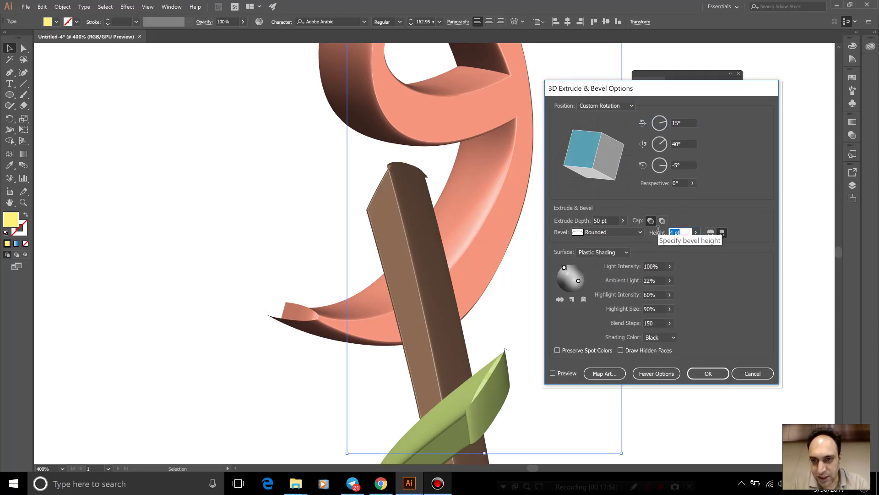
pyautogui.write('3')
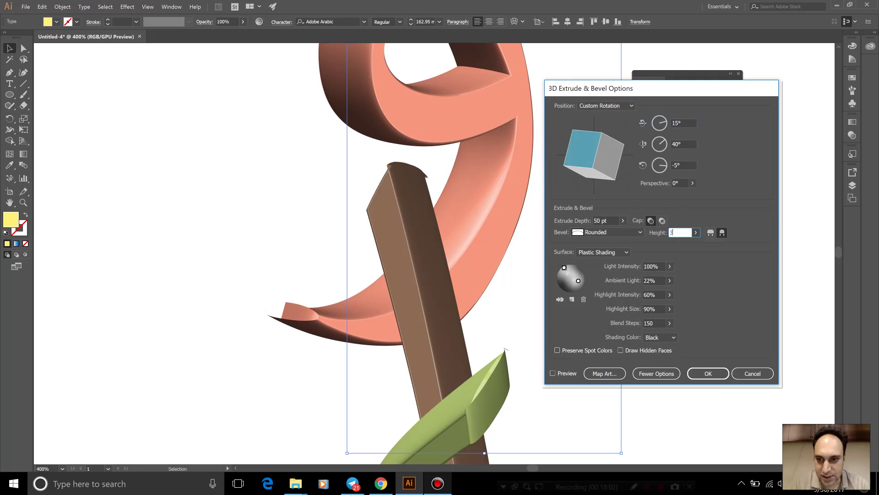
pyautogui.click(682, 183)
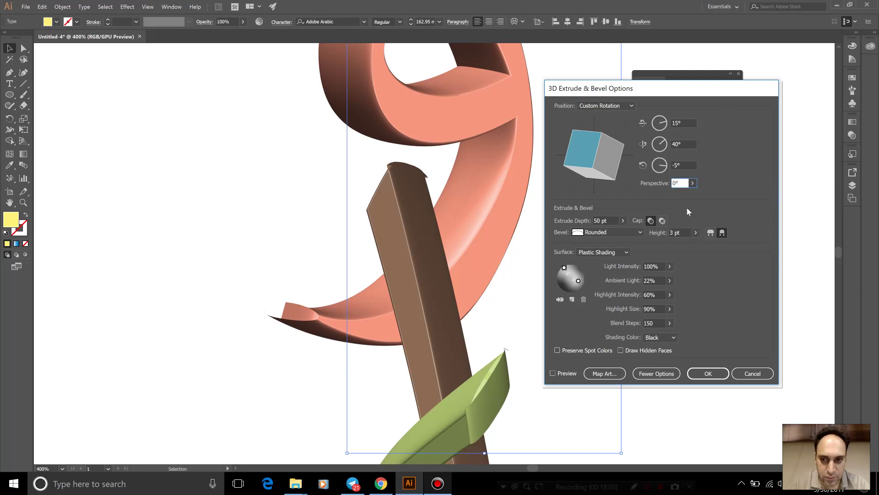
pyautogui.click(696, 232)
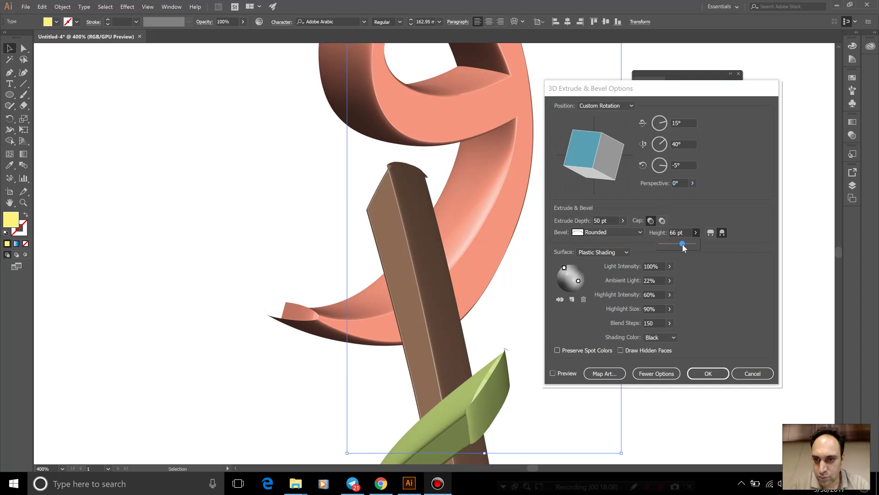
pyautogui.click(647, 248)
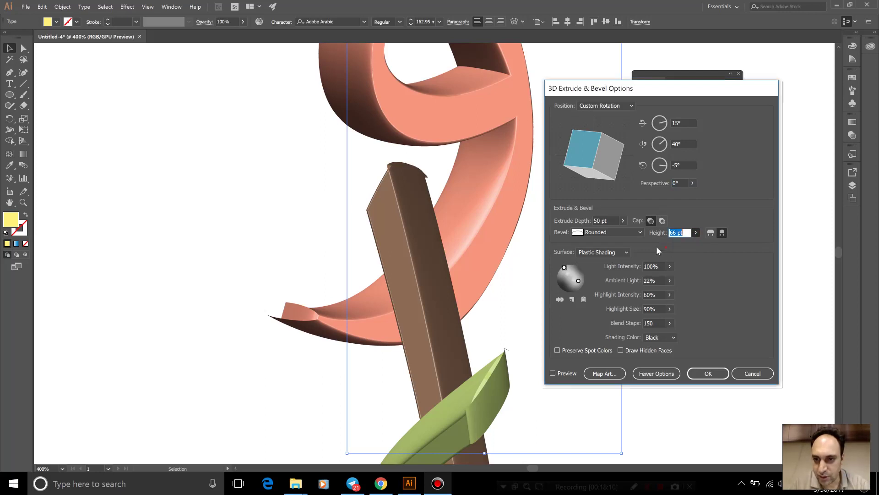
pyautogui.click(564, 373)
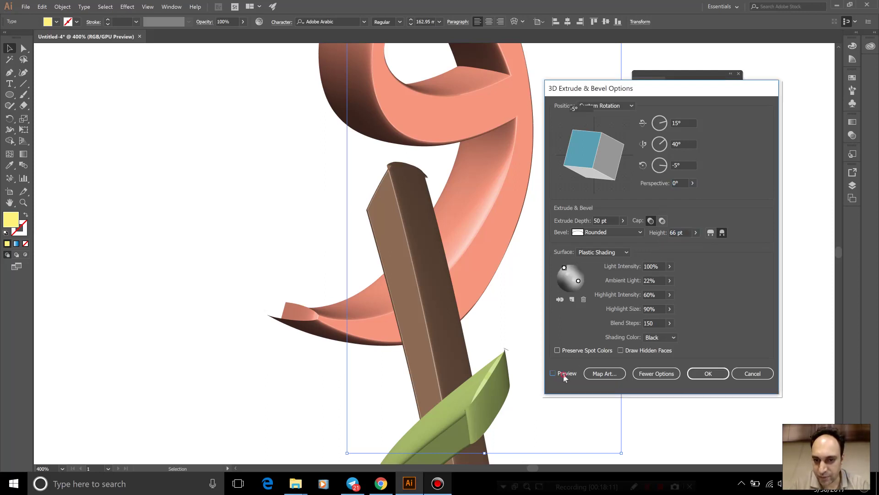
pyautogui.click(695, 232)
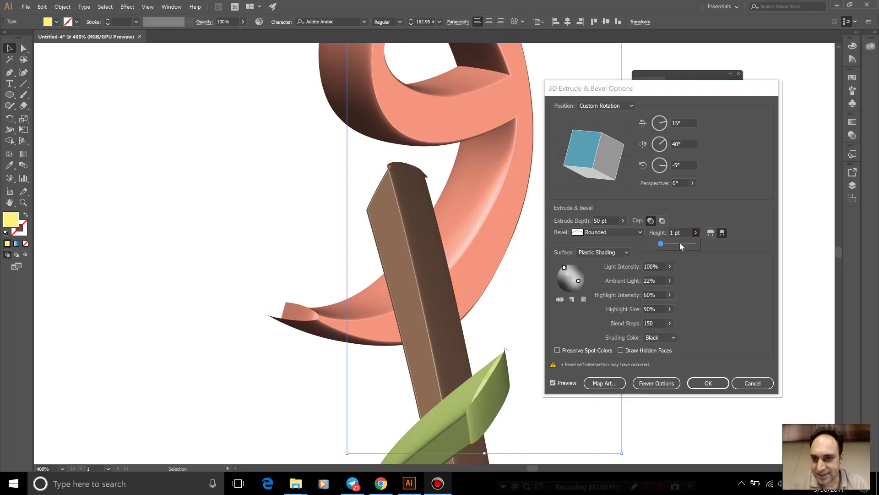
pyautogui.doubleClick(677, 232)
pyautogui.write('3')
pyautogui.click(717, 381)
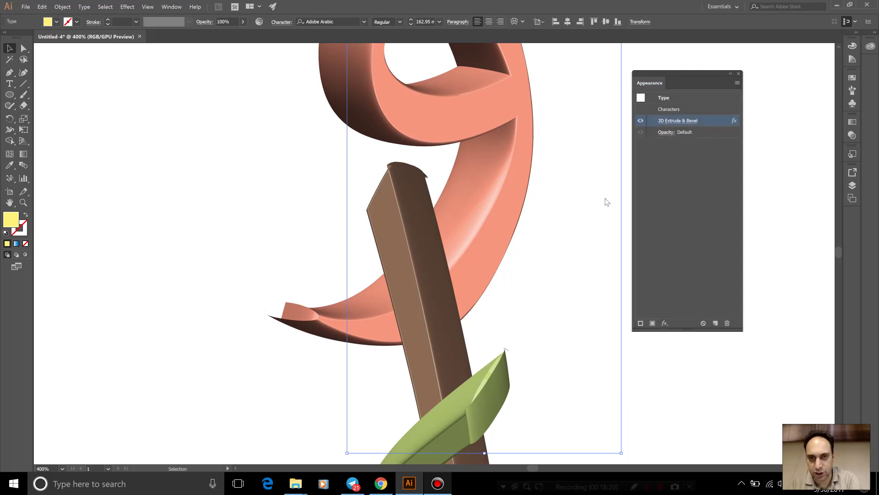
pyautogui.hotkey('ctrl', '0')
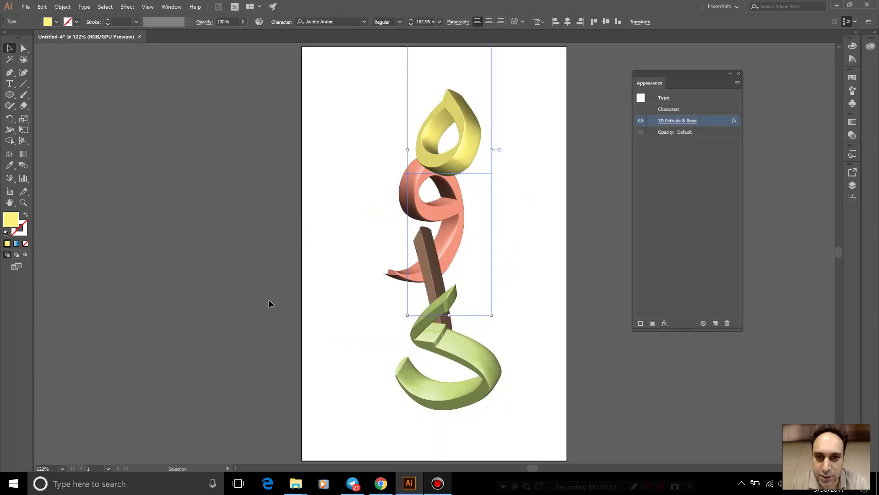
# Step: Expand Layer 1 in the Layers panel and target the salmon و letter sublayer
pyautogui.click(591, 244)
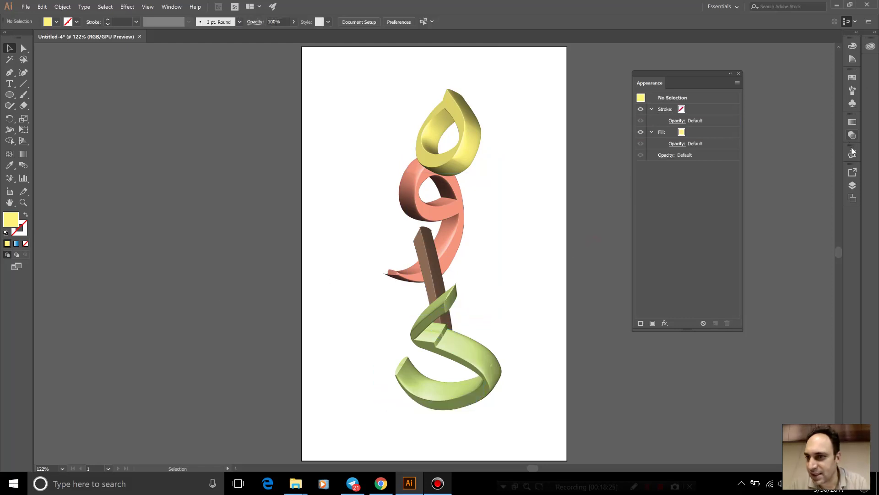
pyautogui.click(853, 185)
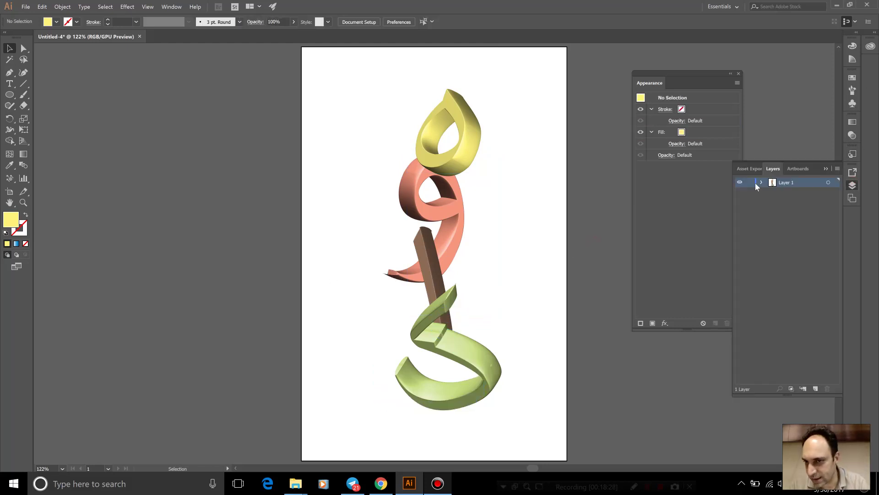
pyautogui.click(760, 184)
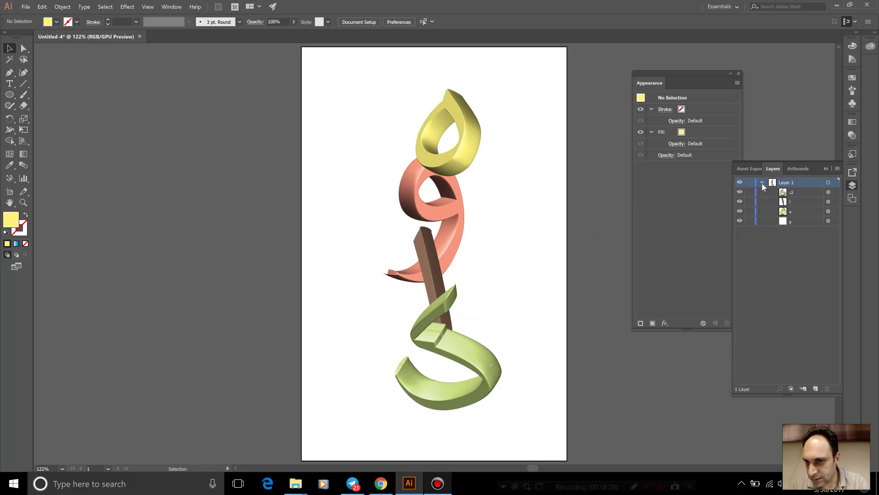
pyautogui.click(796, 222)
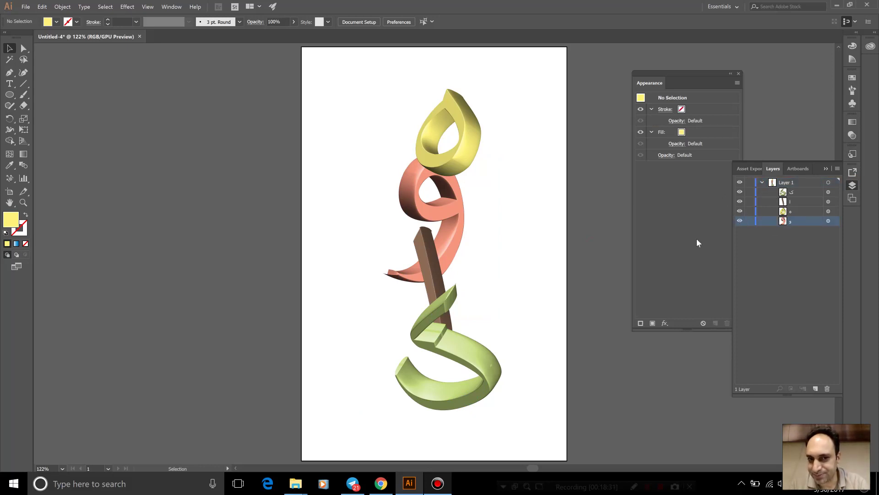
pyautogui.click(829, 222)
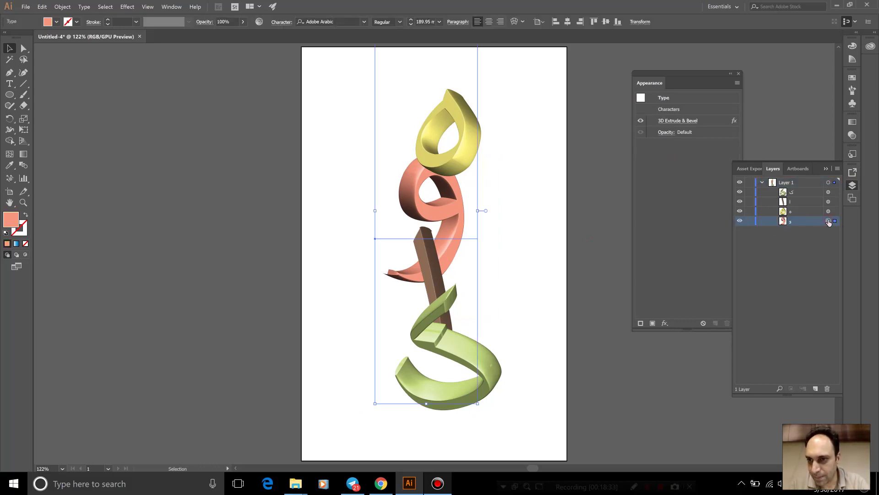
# Step: Try a 3 pt bevel height on the salmon و letter with preview on
pyautogui.click(679, 120)
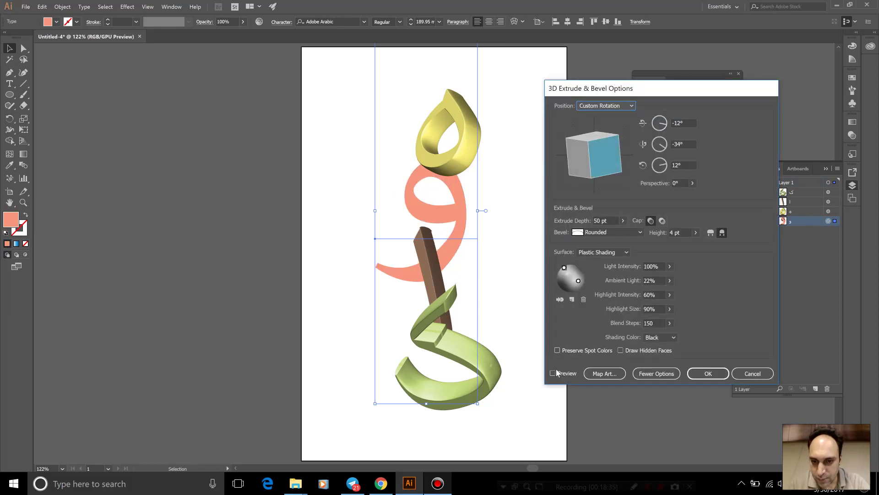
pyautogui.click(554, 374)
pyautogui.doubleClick(680, 232)
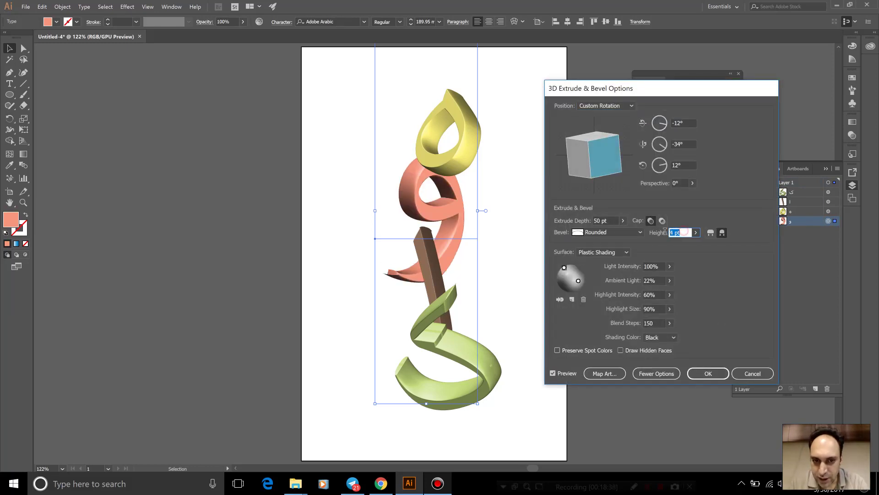
pyautogui.write('3')
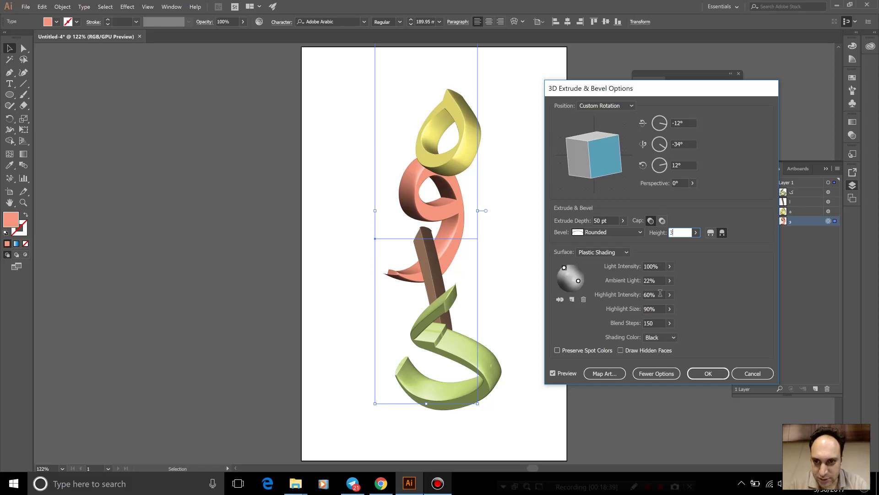
pyautogui.click(698, 376)
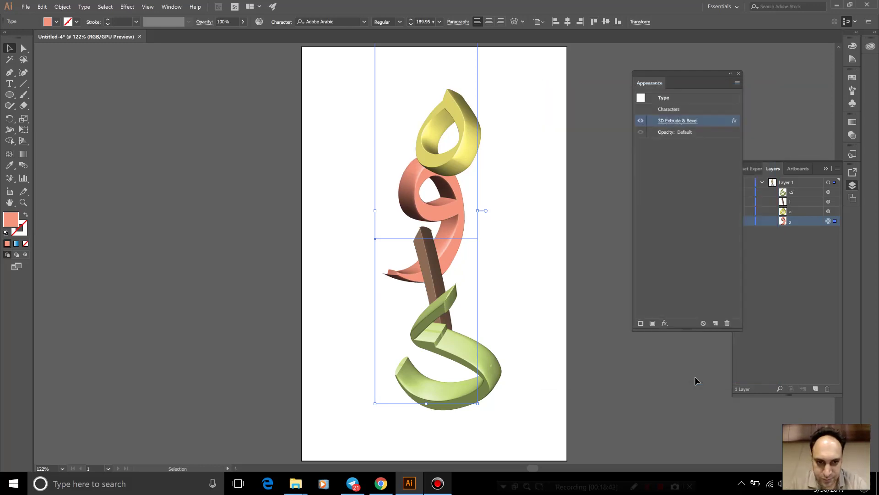
# Step: Zoom in on the salmon letter and change its bevel height to 1 pt
pyautogui.hotkey('ctrl', '+')
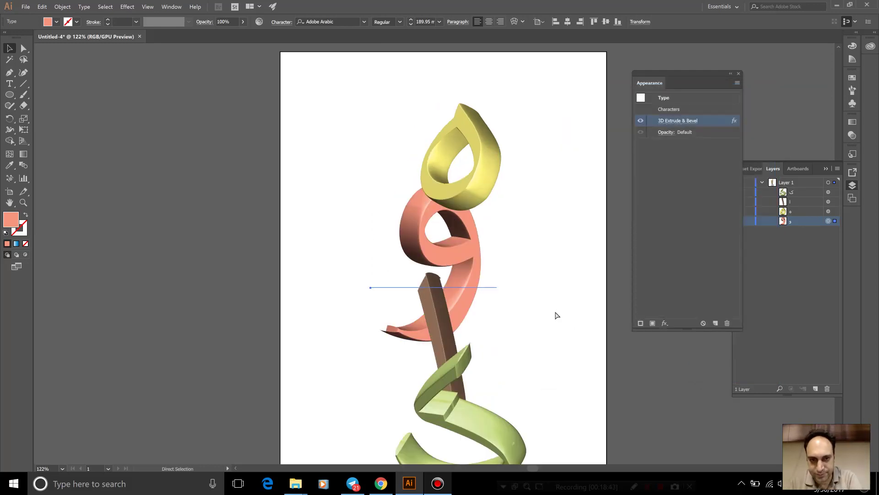
pyautogui.hotkey('ctrl', '+')
pyautogui.hotkey('ctrl', '+')
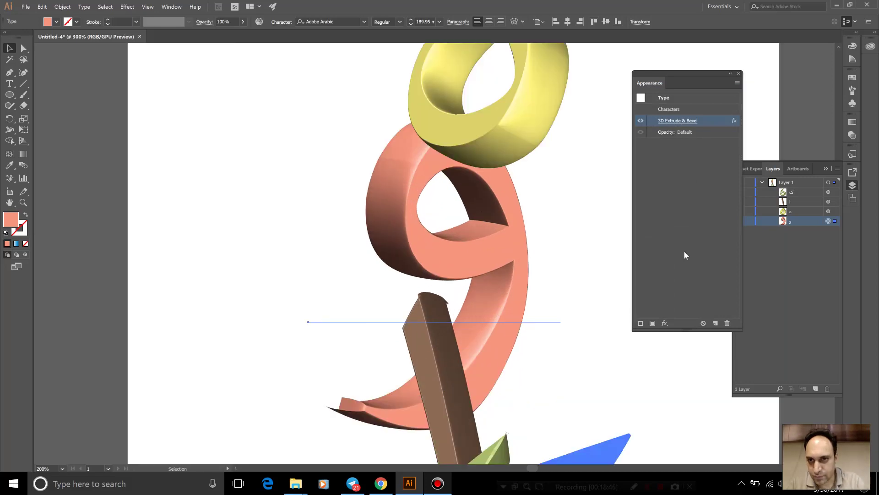
pyautogui.click(673, 121)
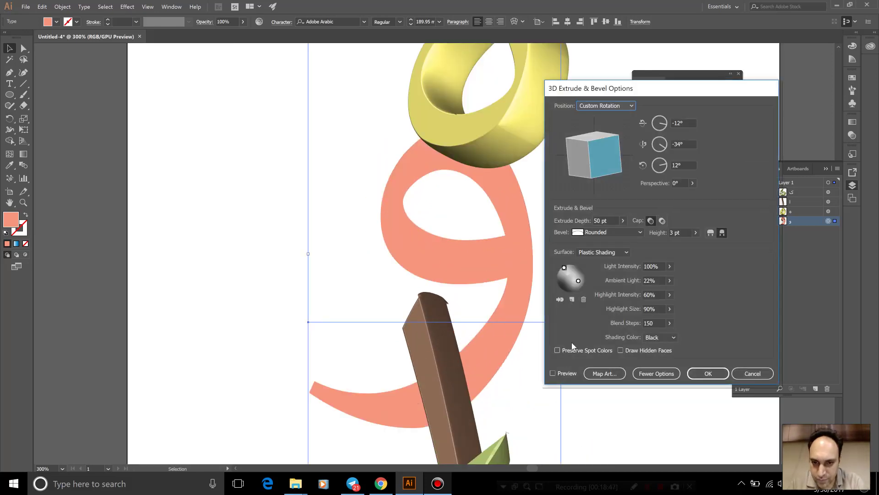
pyautogui.click(553, 374)
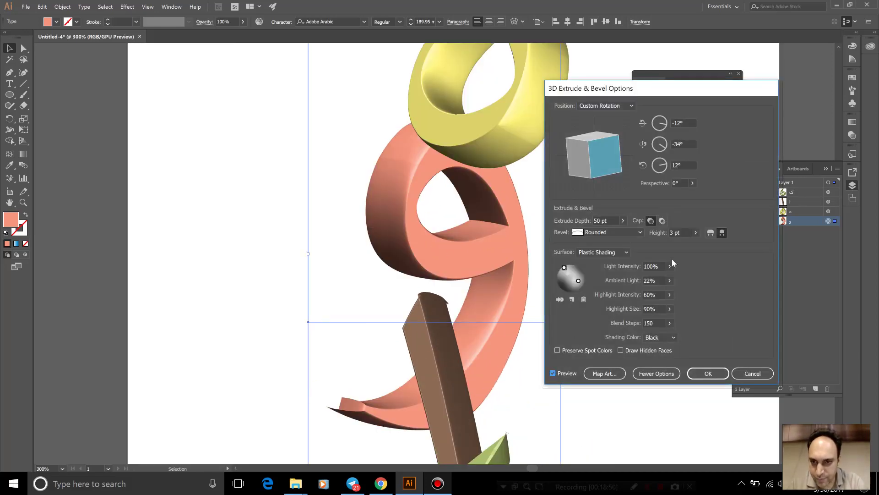
pyautogui.click(681, 232)
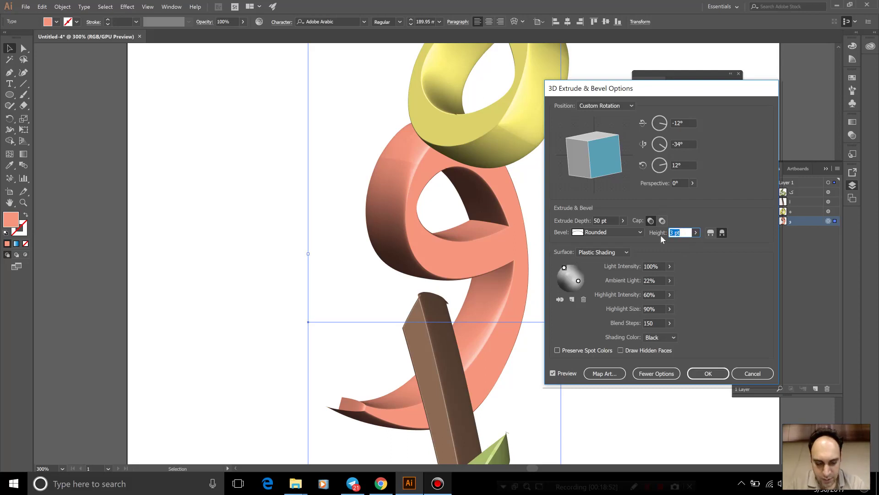
pyautogui.write('1')
pyautogui.click(700, 373)
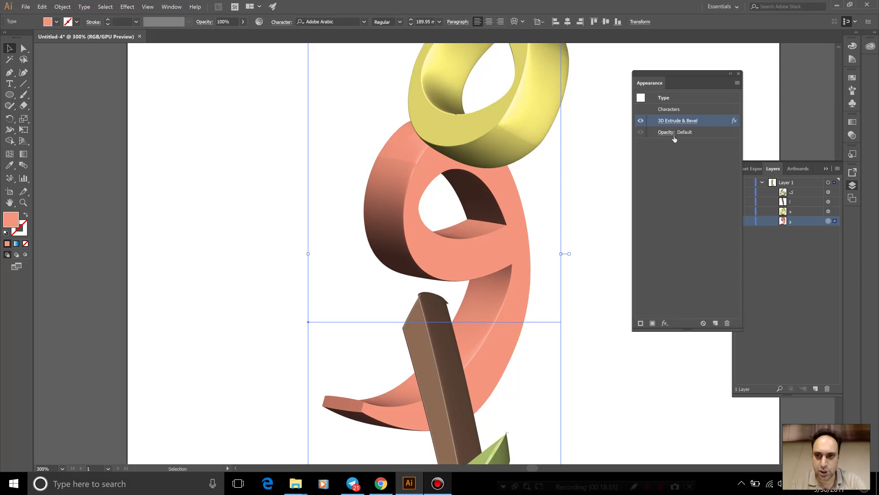
# Step: Settle the salmon letter's bevel height at 2 pt
pyautogui.click(673, 121)
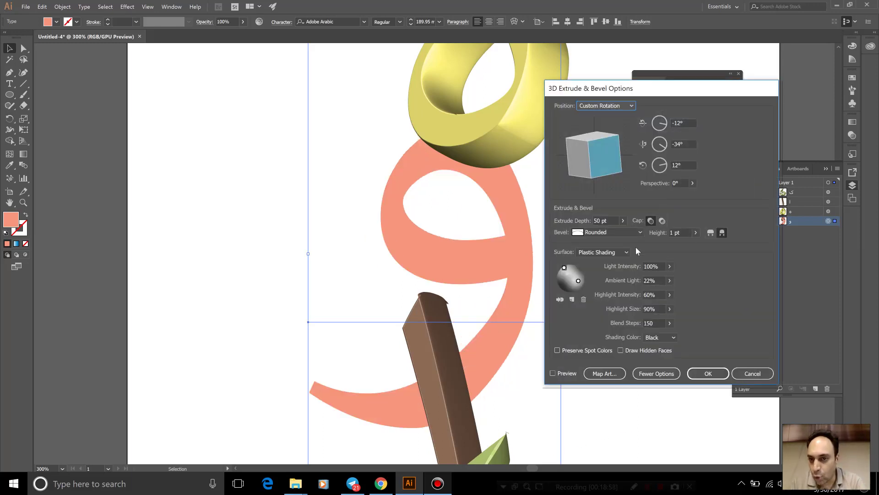
pyautogui.click(676, 233)
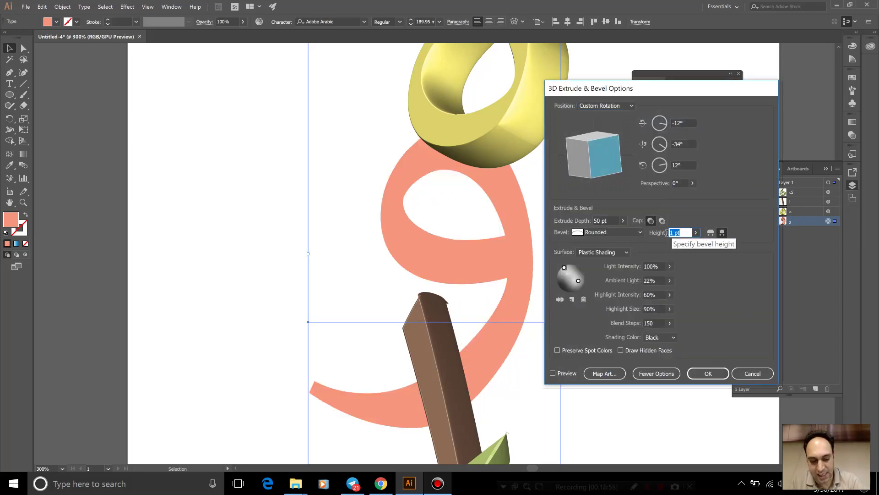
pyautogui.write('2')
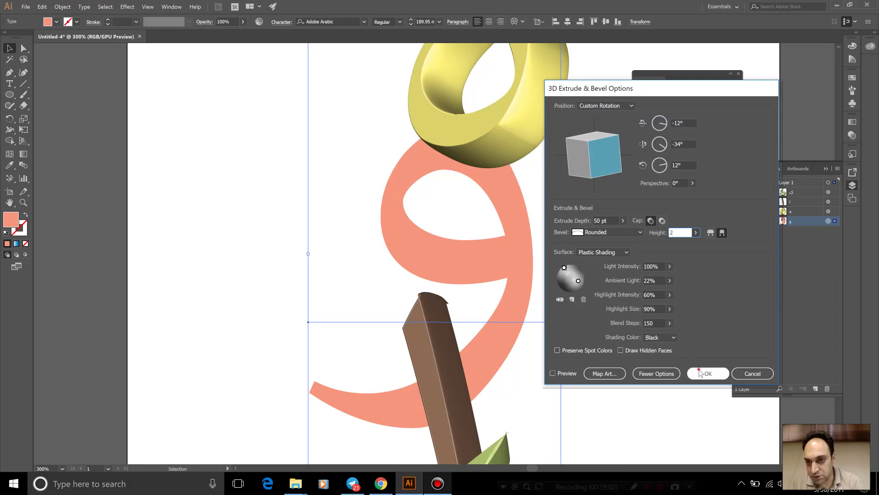
pyautogui.click(708, 372)
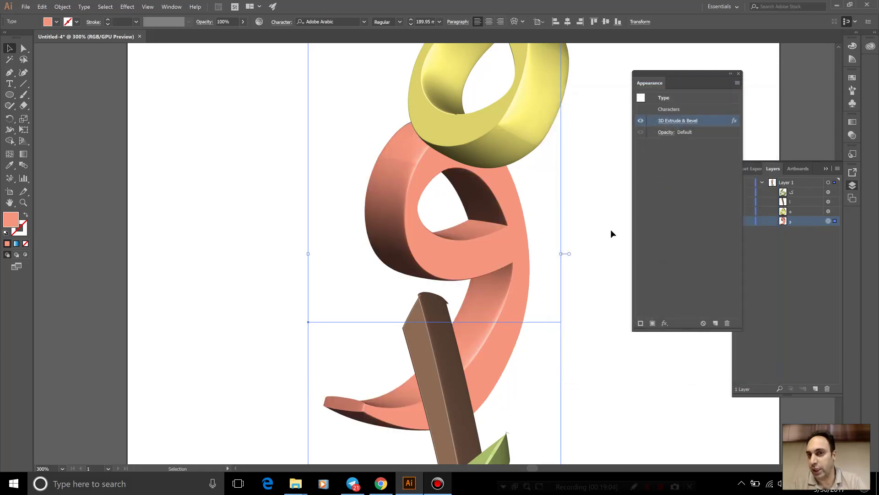
# Step: Inspect the yellow and green letters' 3D bevel settings, closing them unchanged
pyautogui.click(548, 106)
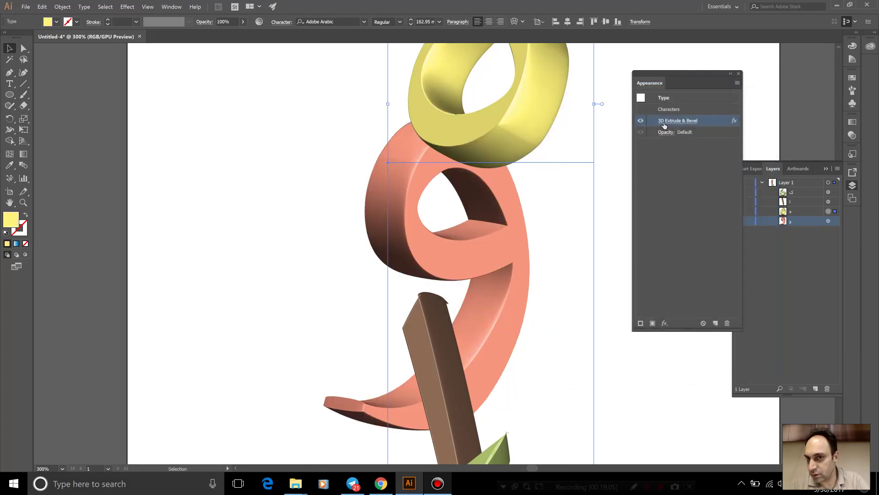
pyautogui.click(663, 121)
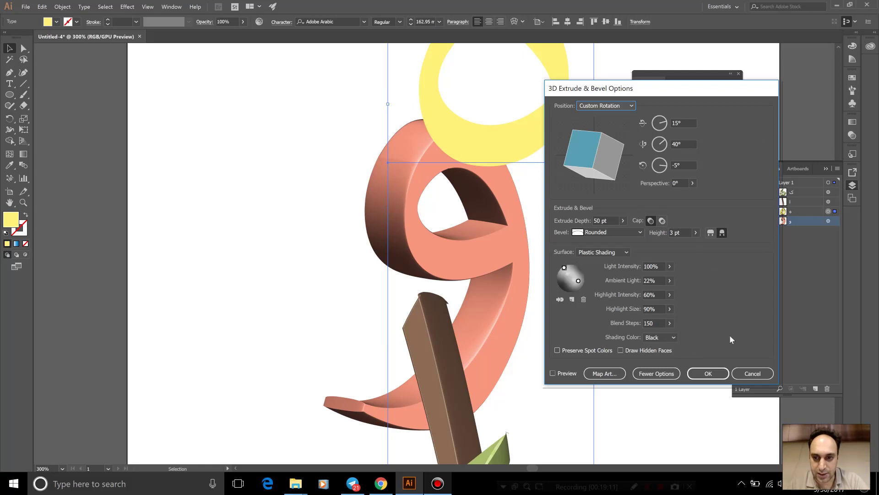
pyautogui.click(752, 373)
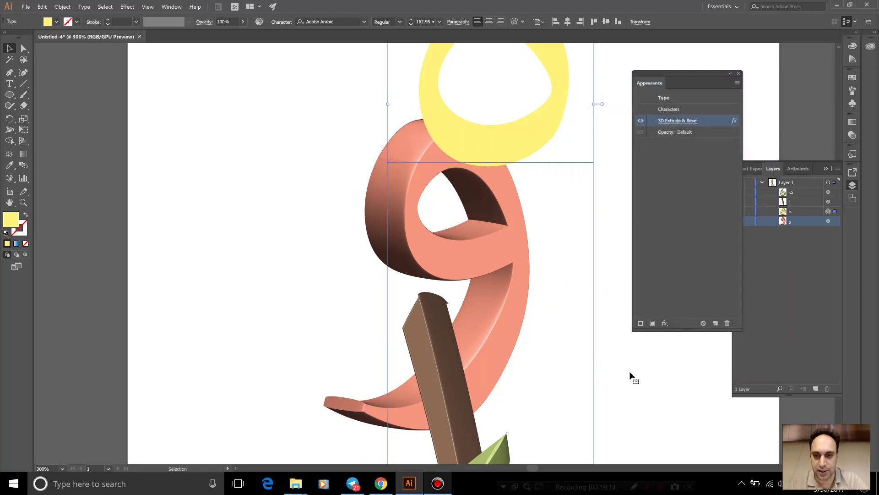
pyautogui.click(607, 381)
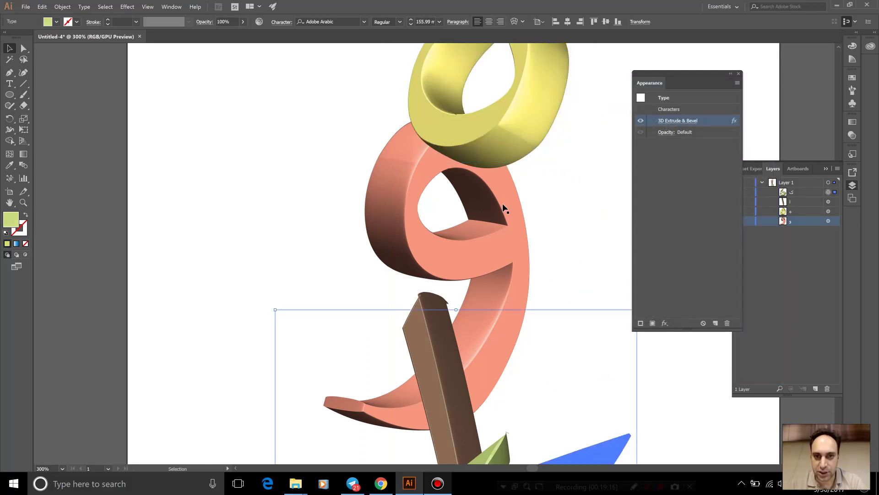
pyautogui.click(676, 120)
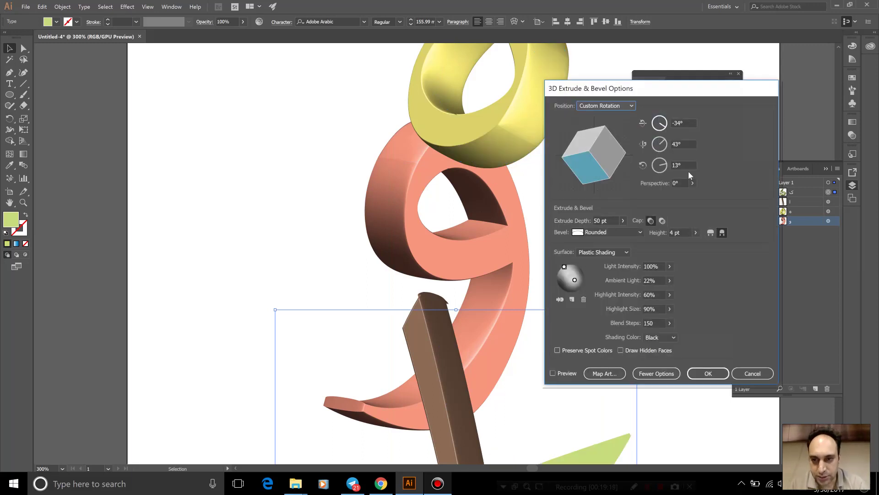
pyautogui.click(683, 232)
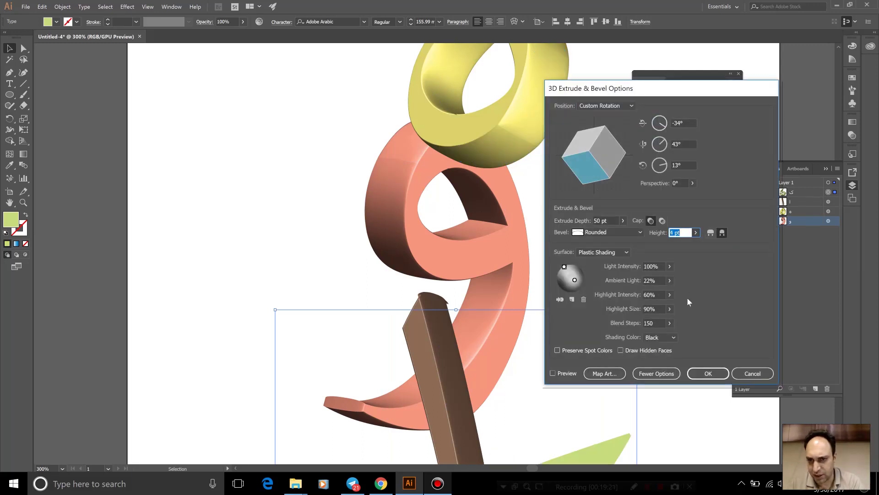
pyautogui.click(743, 372)
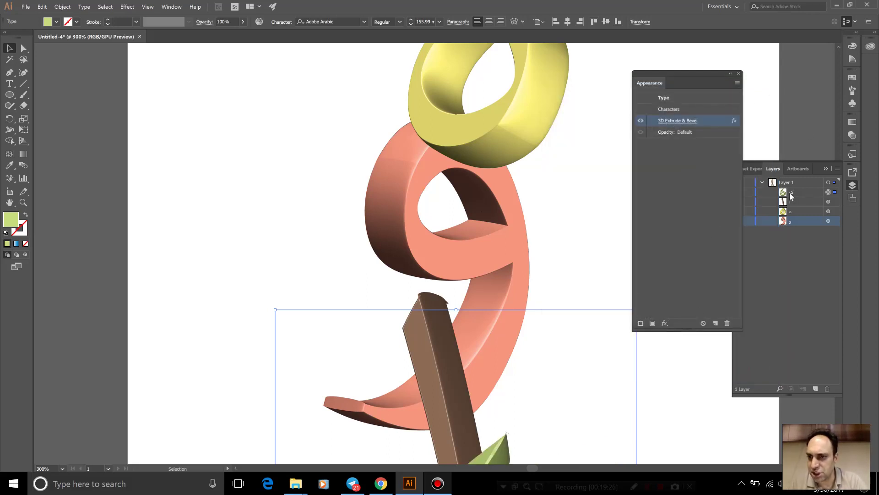
# Step: Set the yellow letter's bevel height to 2 pt and deselect it
pyautogui.click(829, 213)
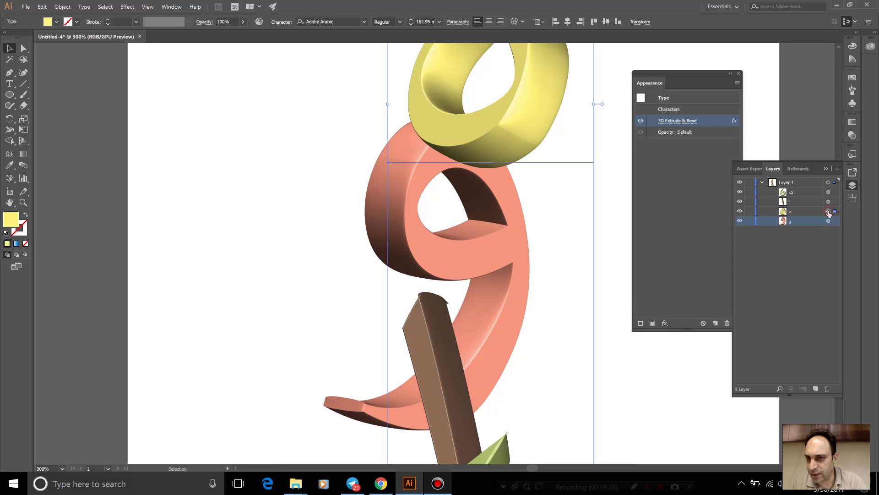
pyautogui.click(673, 121)
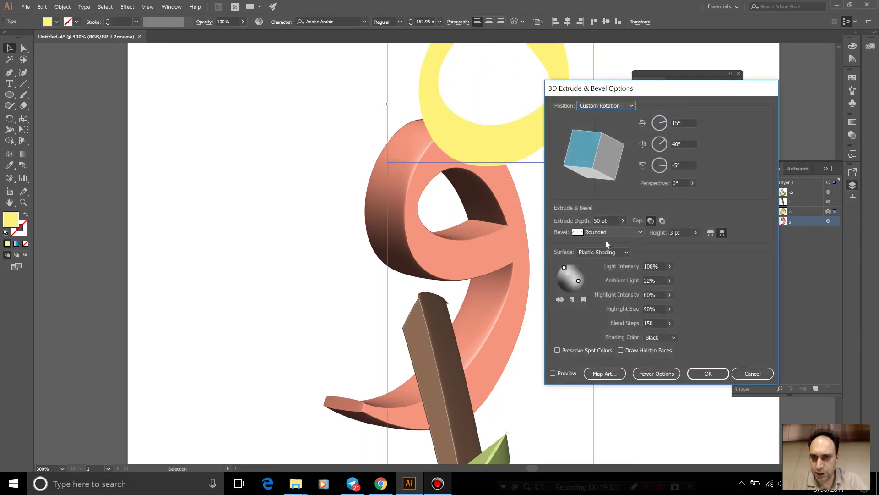
pyautogui.click(684, 232)
pyautogui.write('2')
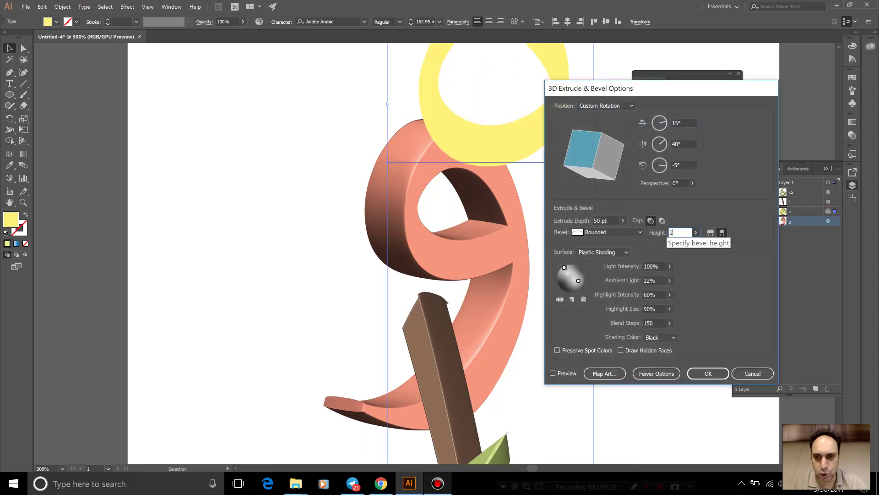
pyautogui.click(693, 374)
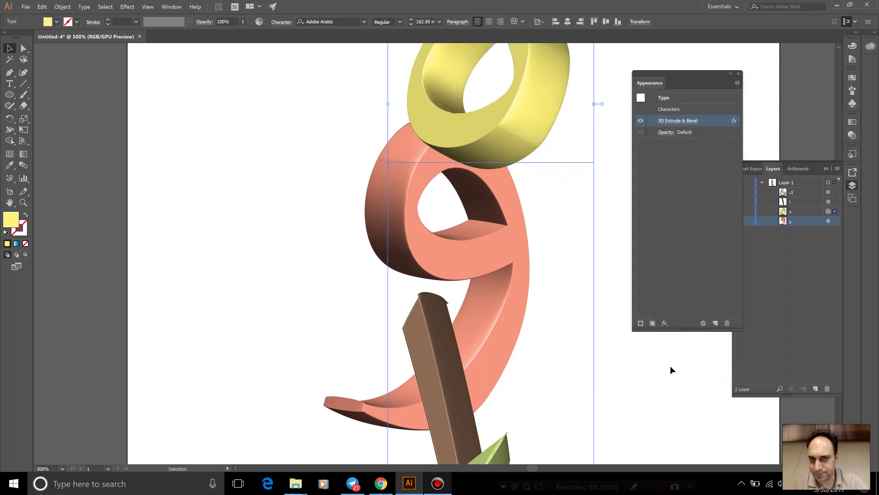
pyautogui.click(666, 365)
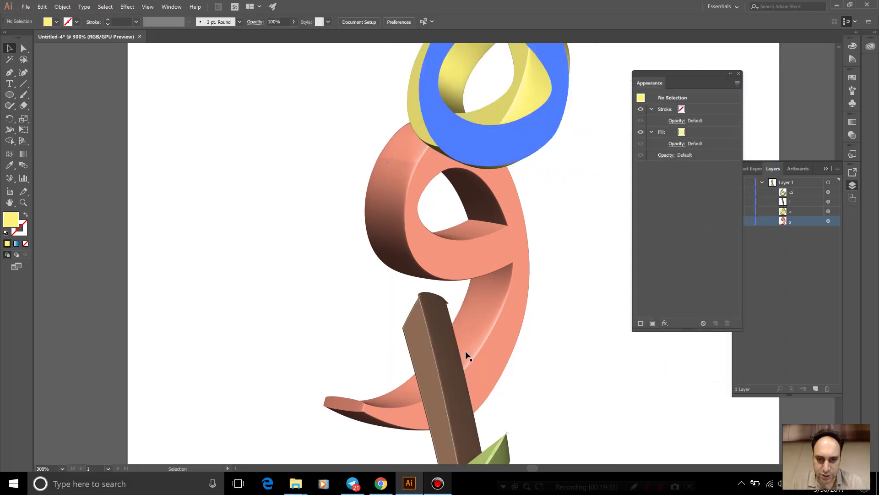
# Step: Set the brown stem's bevel height to 2 pt, then pan to the green letter
pyautogui.click(828, 202)
pyautogui.click(691, 122)
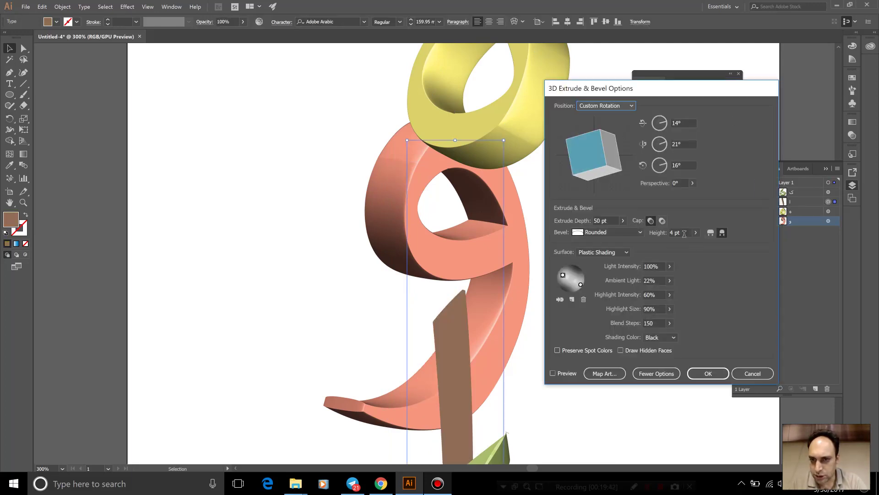
pyautogui.doubleClick(676, 232)
pyautogui.write('2')
pyautogui.click(701, 372)
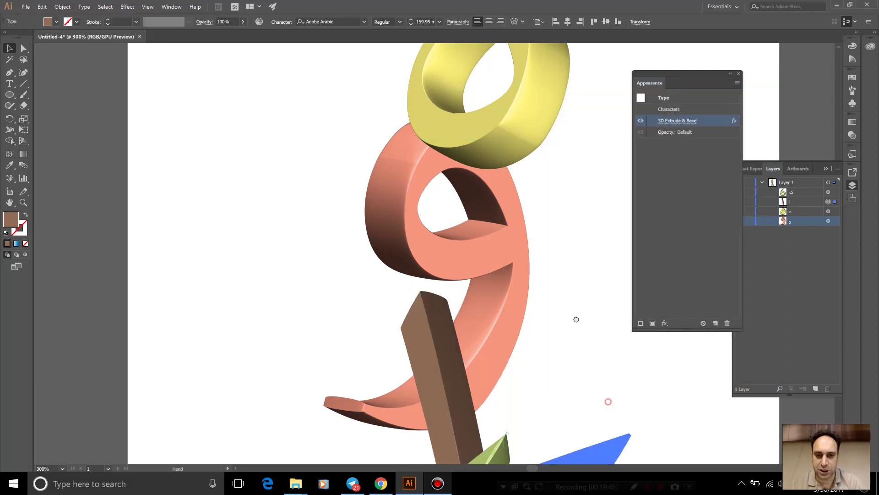
pyautogui.moveTo(616, 402); pyautogui.dragTo(551, 162)
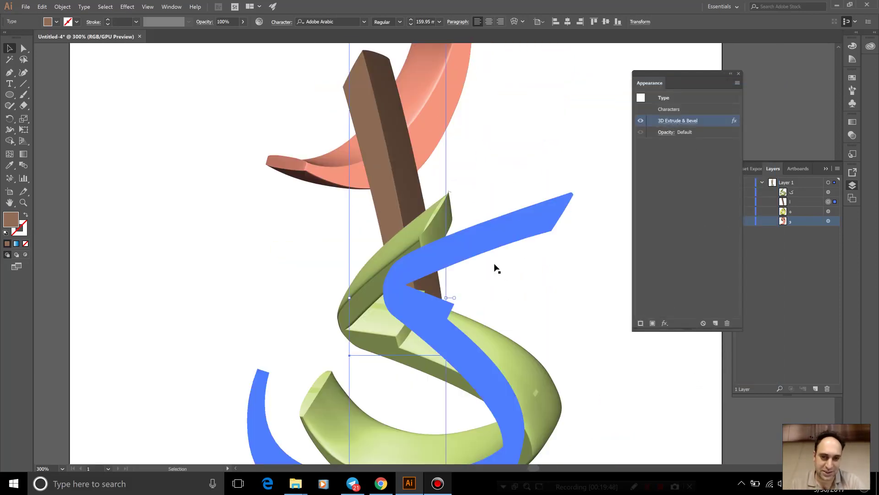
# Step: Set the green letter's bevel height to 2 pt and fit the whole artboard in view
pyautogui.click(828, 192)
pyautogui.click(677, 121)
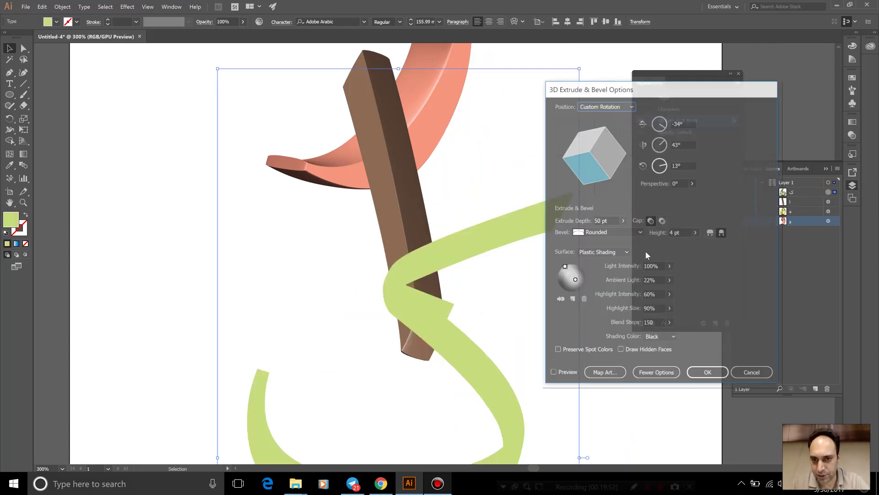
pyautogui.click(682, 233)
pyautogui.write('2')
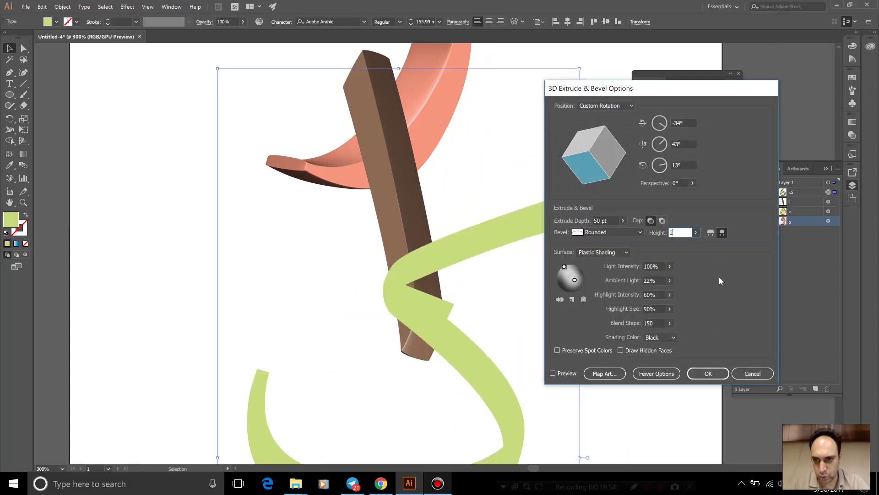
pyautogui.click(708, 373)
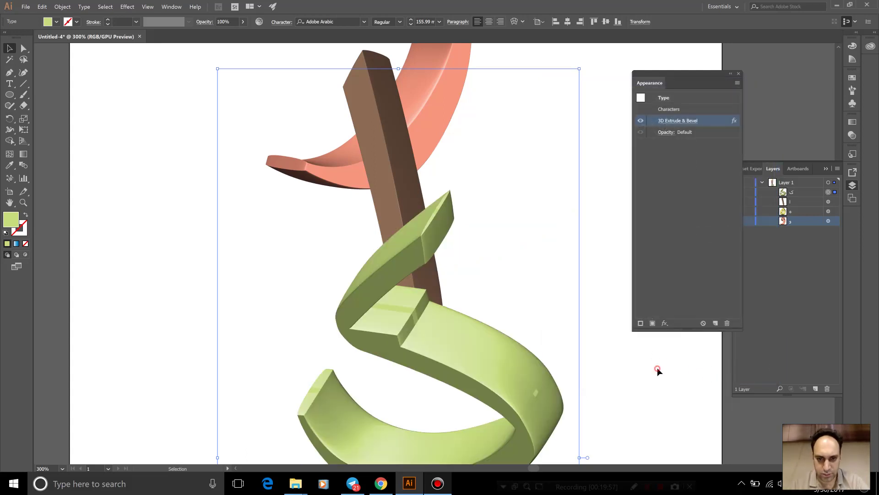
pyautogui.click(658, 369)
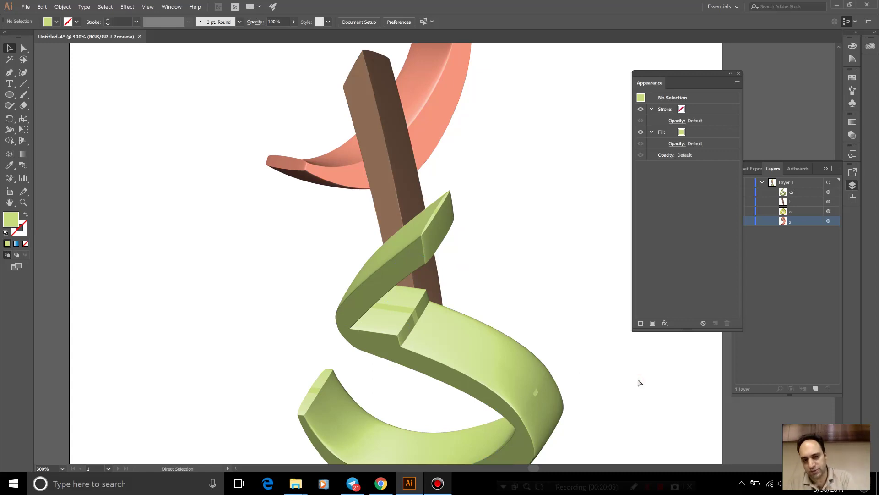
pyautogui.hotkey('ctrl', '0')
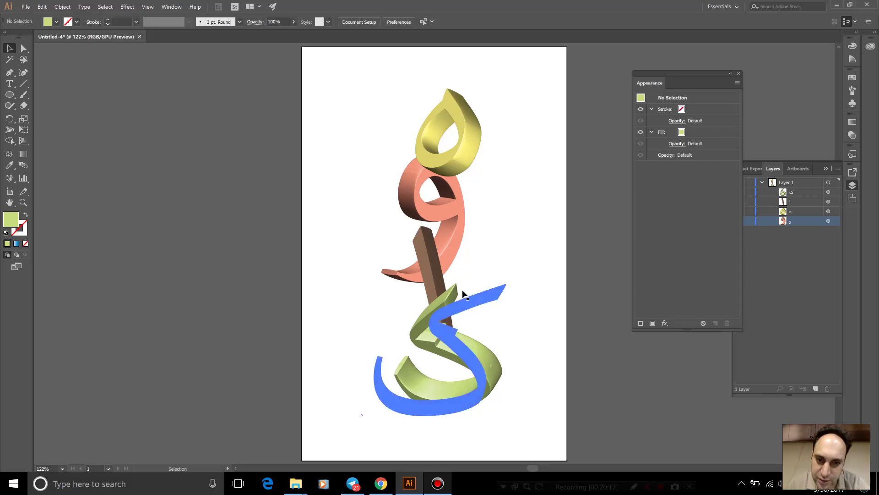
# Step: Check the brown stem's 3D bevel settings and close them unchanged
pyautogui.click(828, 201)
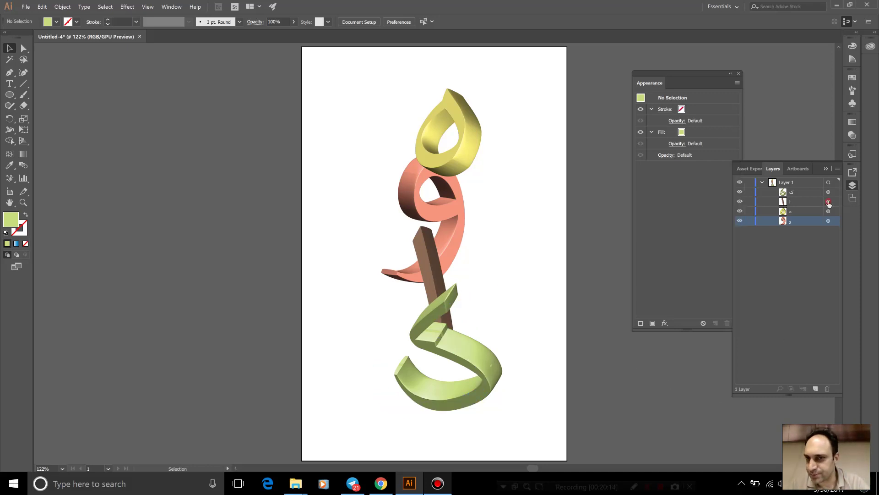
pyautogui.click(688, 121)
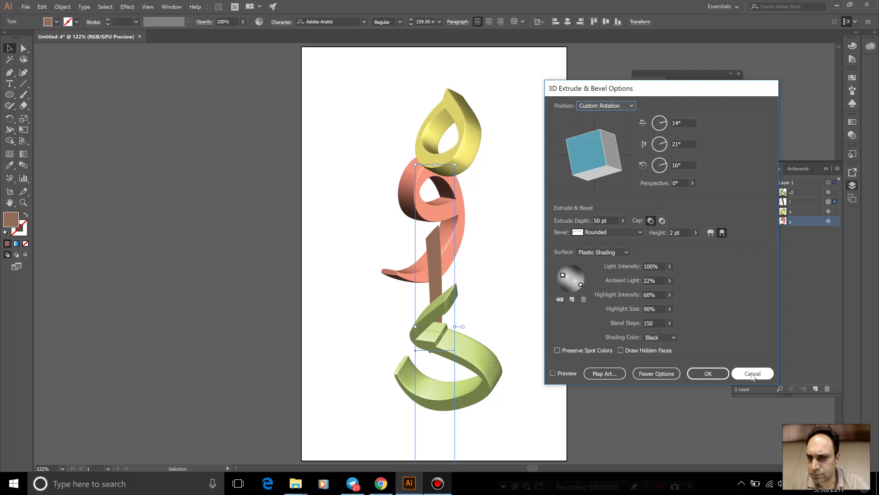
pyautogui.click(752, 373)
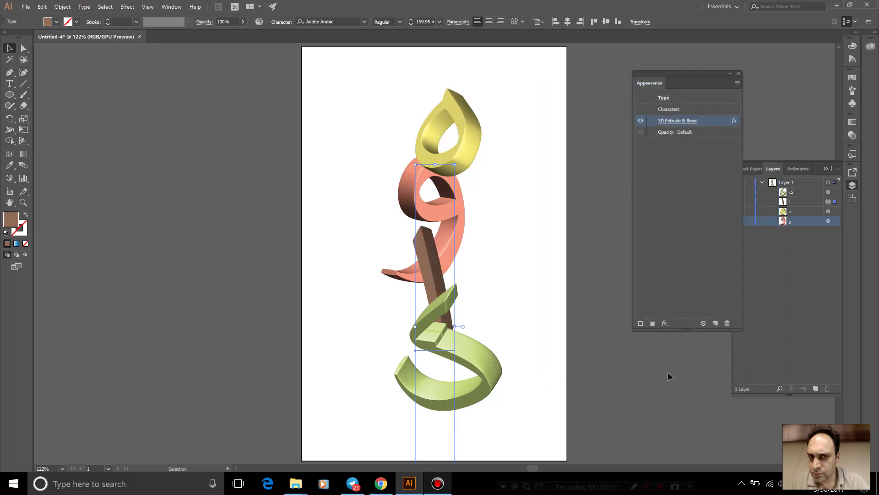
# Step: Switch the yellow letter's Bevel Extent direction with preview on and apply it
pyautogui.click(465, 140)
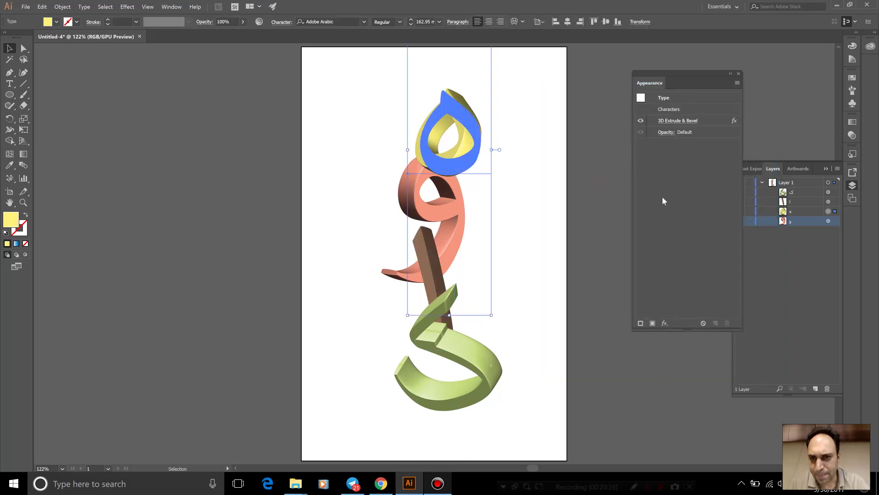
pyautogui.click(683, 120)
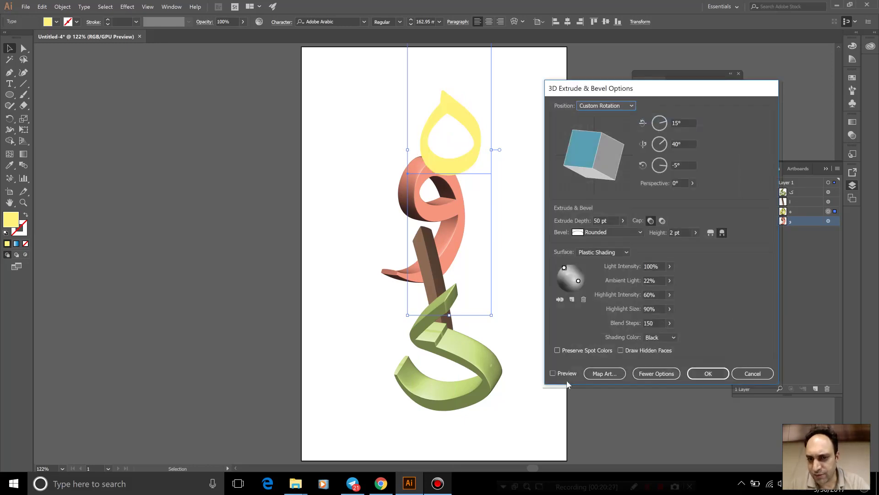
pyautogui.click(561, 372)
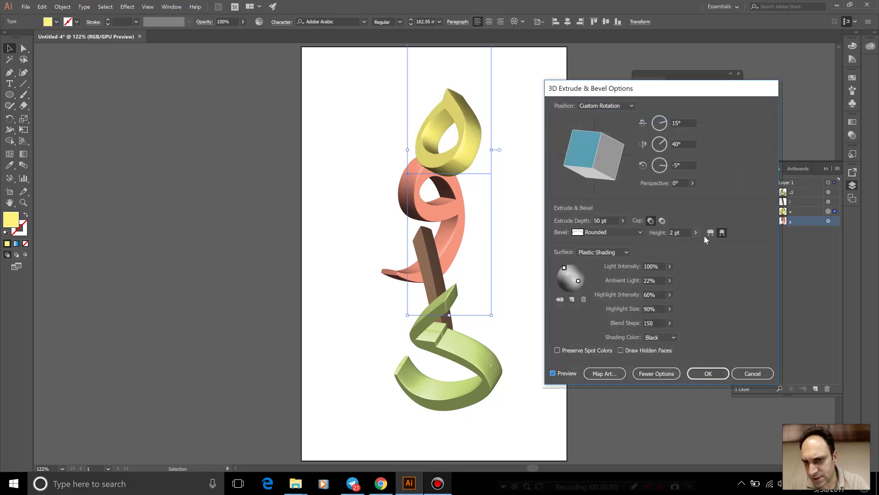
pyautogui.click(709, 234)
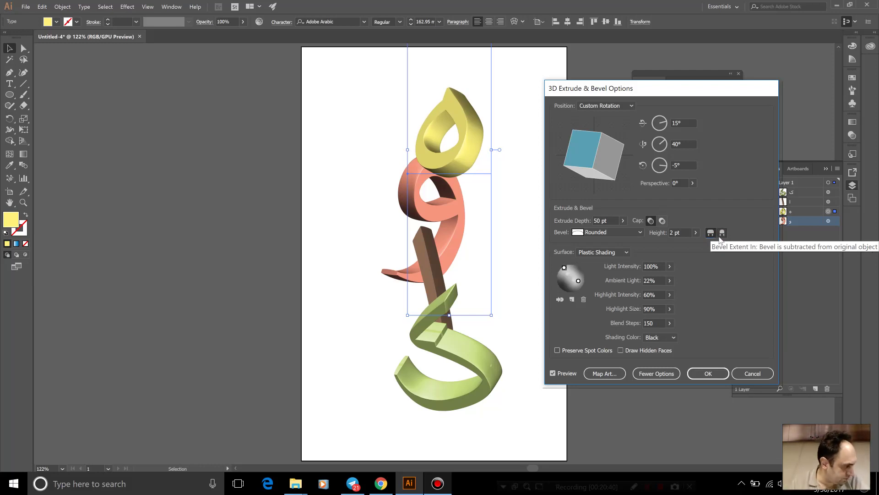
pyautogui.click(719, 236)
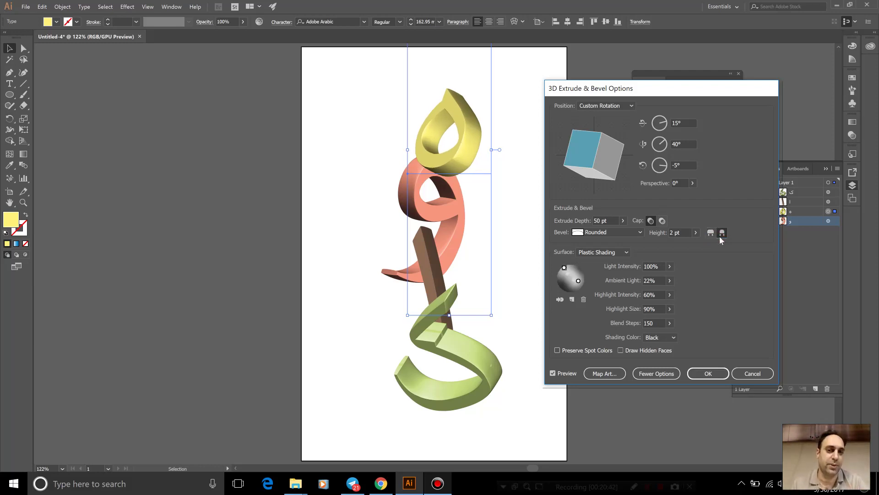
pyautogui.click(691, 375)
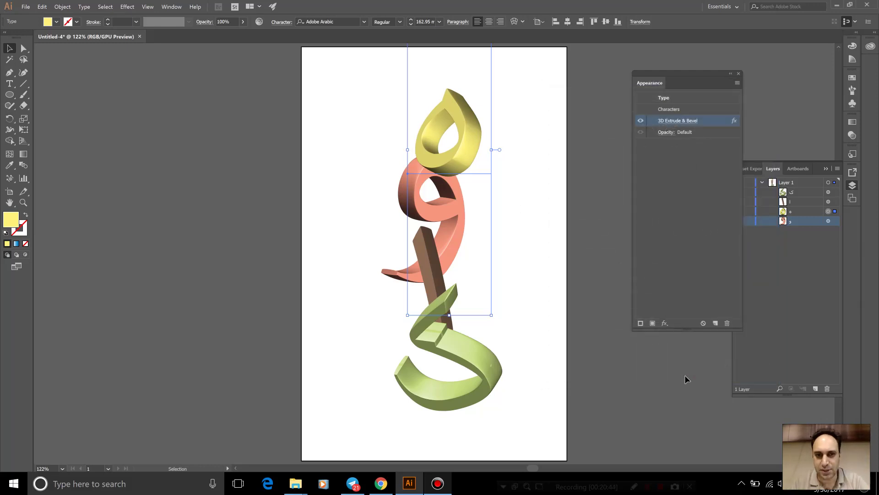
# Step: Deselect, pan slightly left, and start File > Place browsing Local Disk (D:)
pyautogui.click(602, 372)
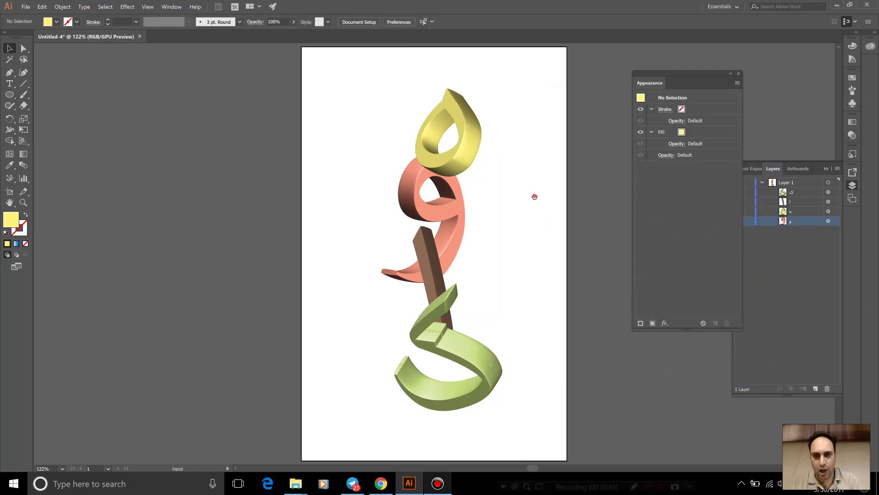
pyautogui.moveTo(534, 196); pyautogui.dragTo(493, 198)
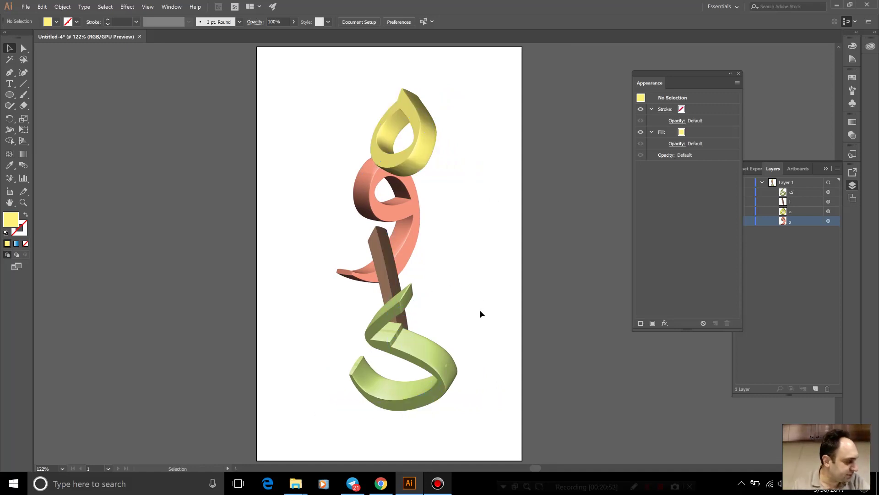
pyautogui.click(25, 7)
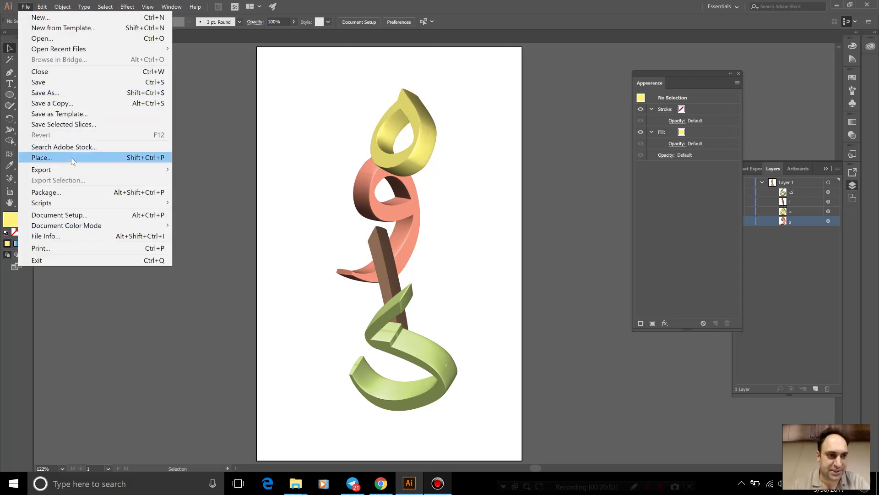
pyautogui.click(72, 158)
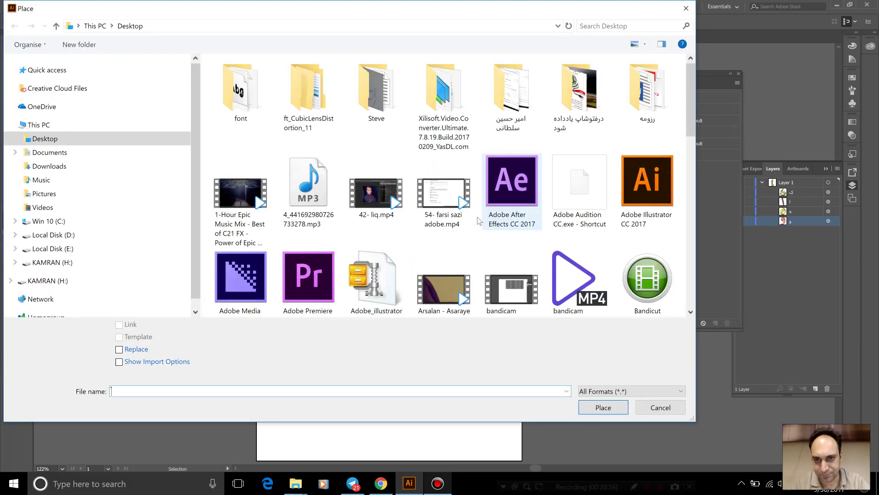
pyautogui.click(53, 234)
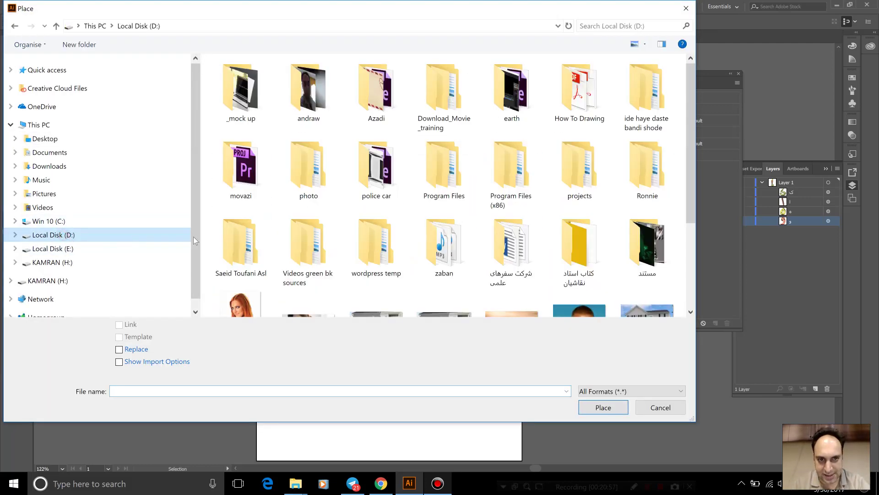
pyautogui.click(257, 245)
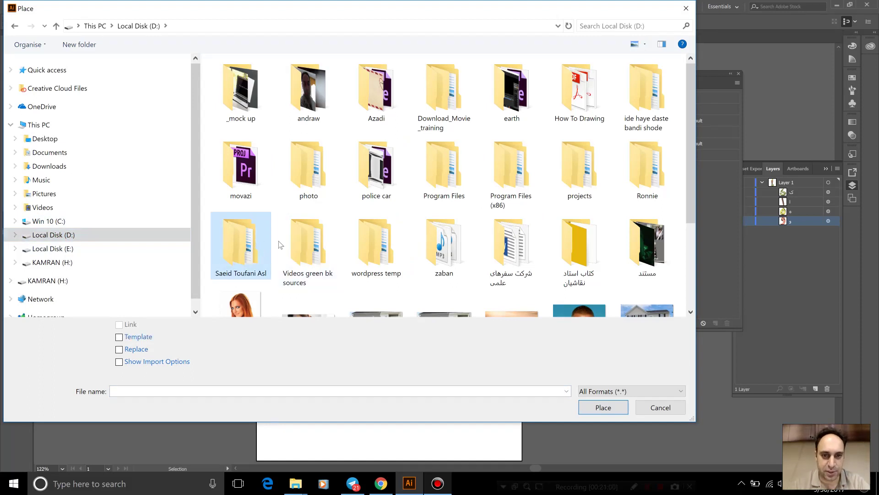
# Step: Navigate to the internet photos folder and place aVMEQR0.jpg on the artboard
pyautogui.doubleClick(580, 192)
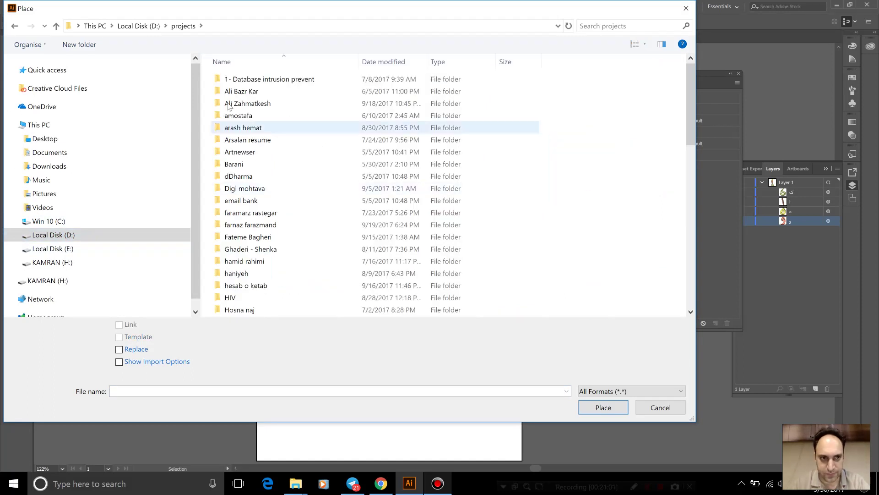
pyautogui.click(239, 103)
pyautogui.doubleClick(239, 103)
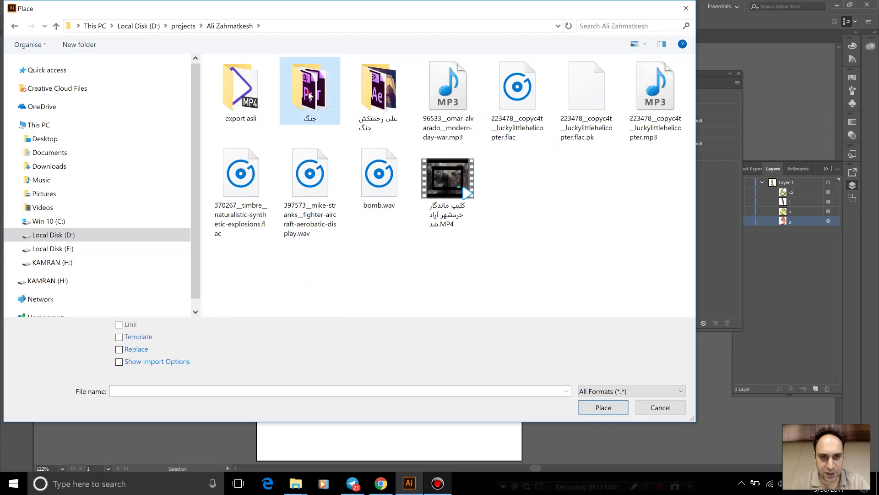
pyautogui.doubleClick(308, 96)
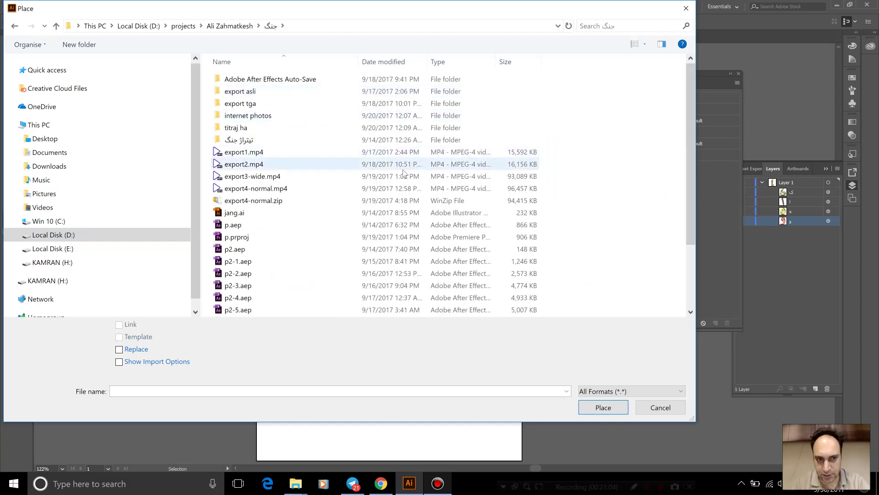
pyautogui.doubleClick(249, 116)
pyautogui.doubleClick(641, 114)
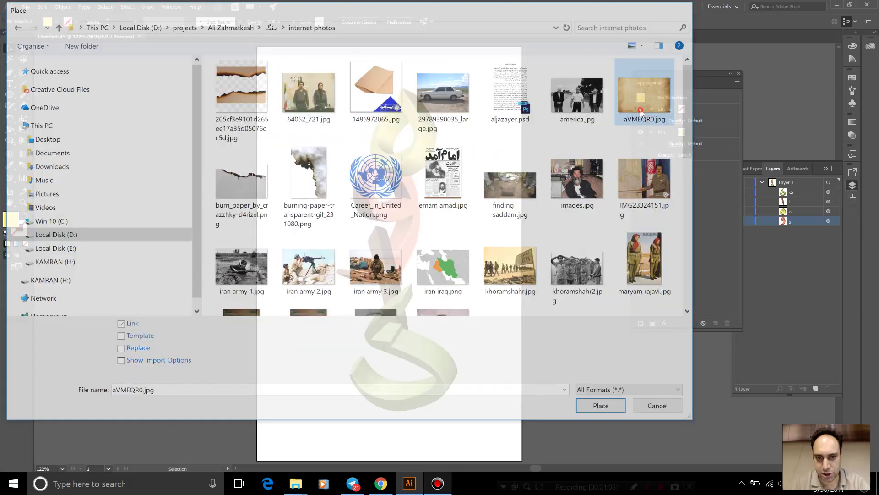
pyautogui.click(282, 158)
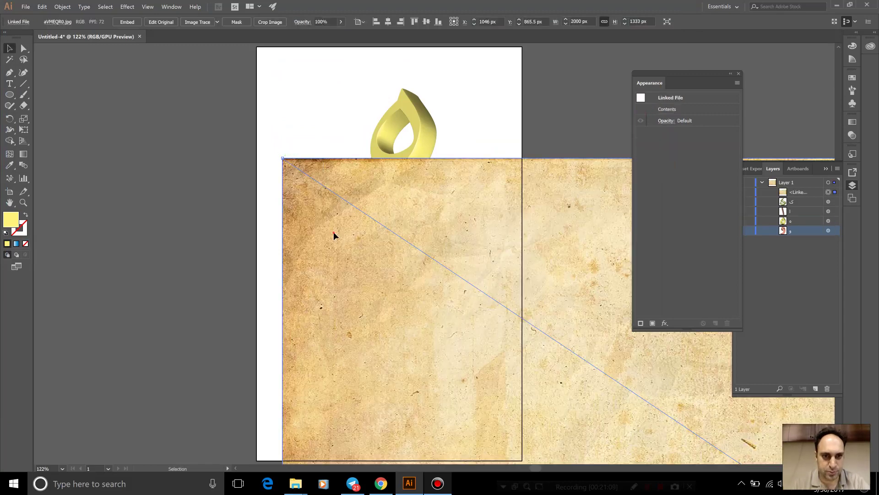
# Step: Reposition and scale the paper-texture image so it exactly covers the artboard
pyautogui.moveTo(286, 240)
pyautogui.mouseDown()
pyautogui.moveTo(229, 118)
pyautogui.moveTo(91, 133)
pyautogui.mouseUp()
pyautogui.hotkey('ctrl', '-')
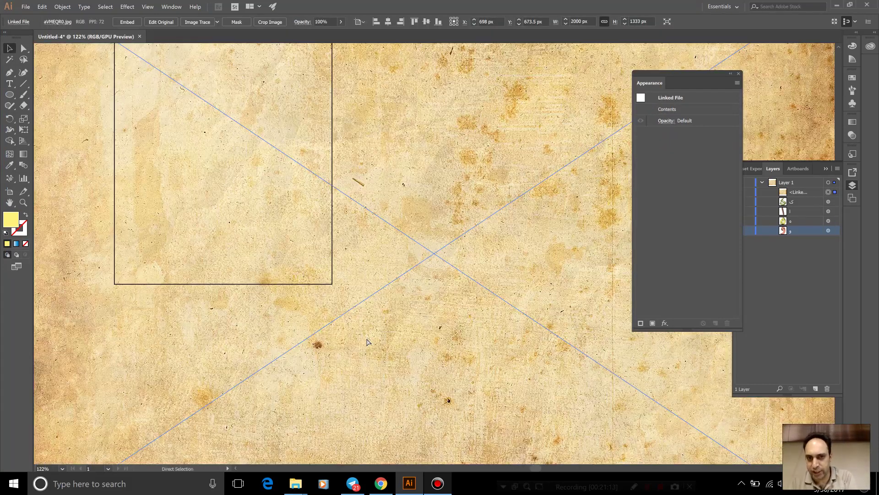
pyautogui.hotkey('ctrl', '-')
pyautogui.hotkey('ctrl', '-')
pyautogui.hotkey('ctrl', '-')
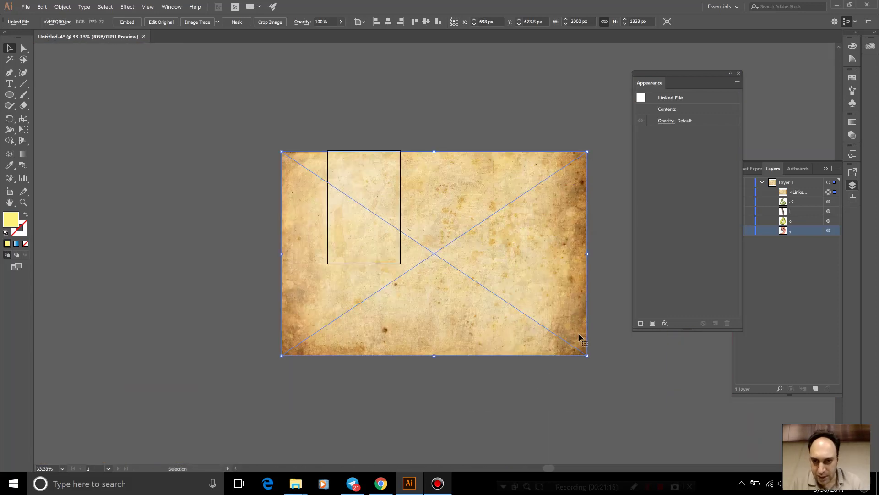
pyautogui.moveTo(586, 354)
pyautogui.mouseDown()
pyautogui.moveTo(440, 283)
pyautogui.moveTo(439, 256)
pyautogui.mouseUp()
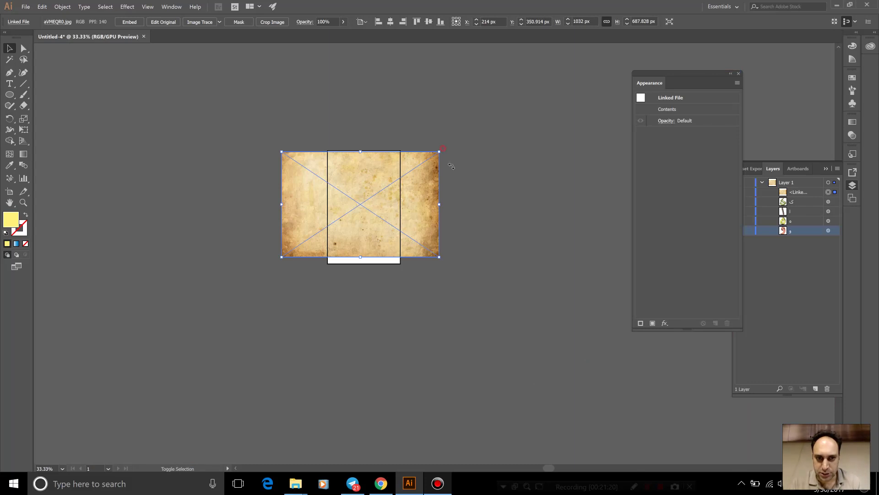
pyautogui.moveTo(444, 156)
pyautogui.mouseDown()
pyautogui.moveTo(426, 262)
pyautogui.moveTo(427, 211)
pyautogui.moveTo(461, 248)
pyautogui.mouseUp()
pyautogui.hotkey('ctrl', '=')
pyautogui.hotkey('ctrl', '=')
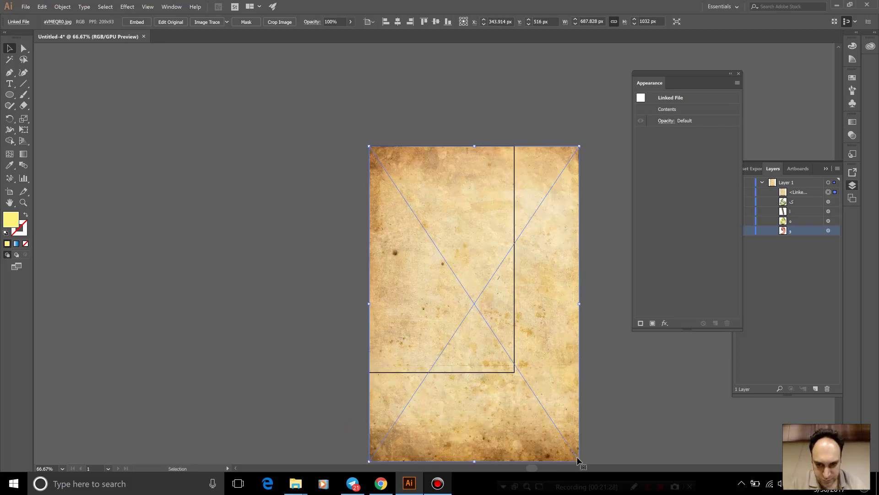
pyautogui.moveTo(579, 462); pyautogui.dragTo(530, 371)
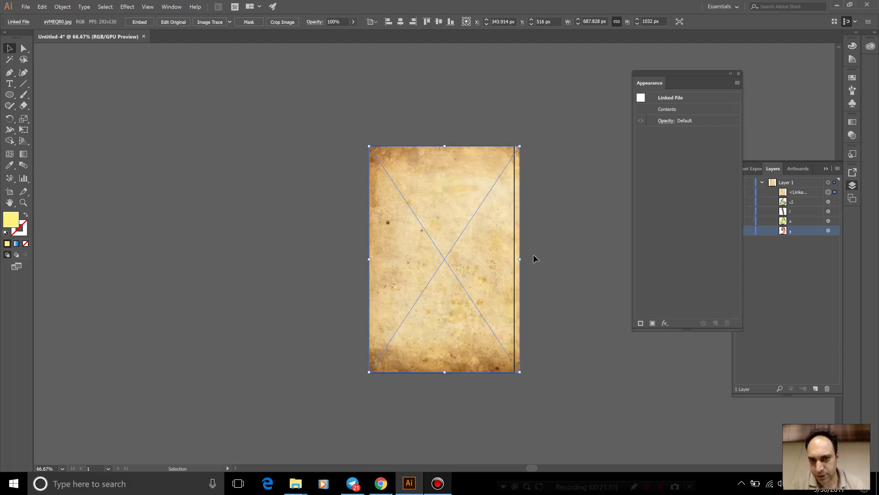
pyautogui.moveTo(521, 259); pyautogui.dragTo(514, 260)
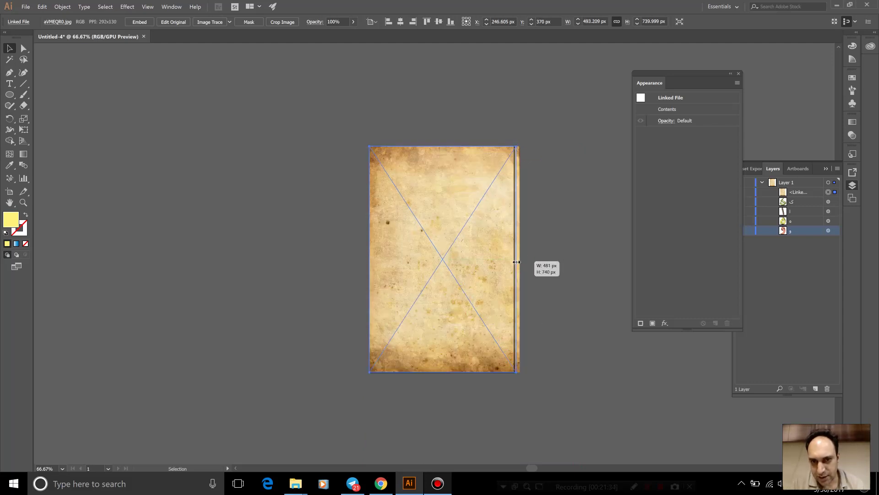
# Step: Send the texture image to the back, behind the three 3D letters
pyautogui.rightClick(479, 267)
pyautogui.moveTo(282, 229)
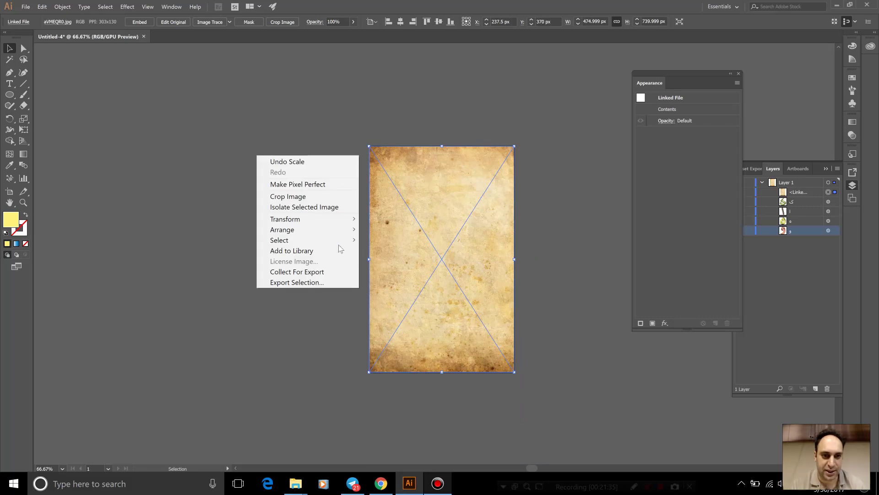
pyautogui.click(398, 262)
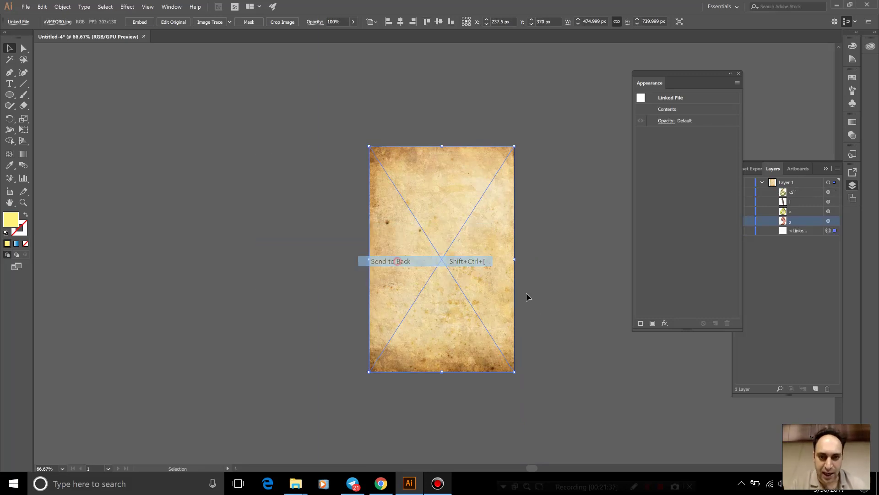
pyautogui.click(554, 305)
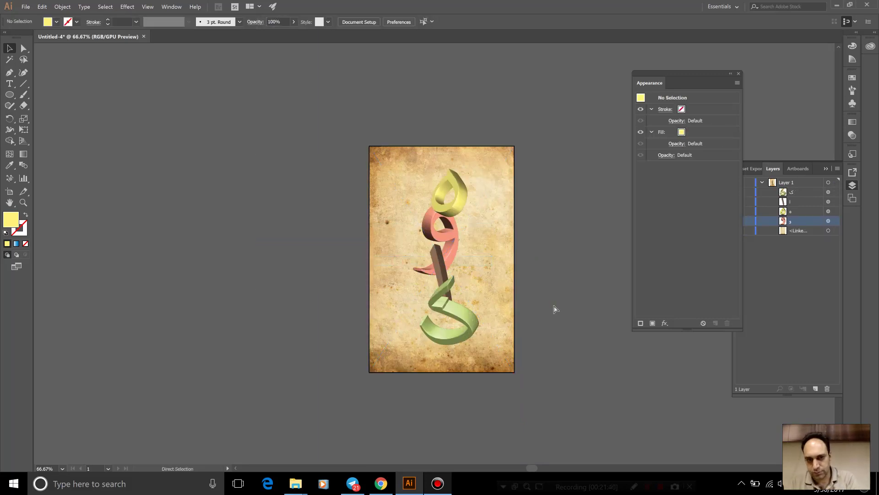
# Step: Save As the artwork to Local Disk (D:) under the file name p havak
pyautogui.hotkey('ctrl', '1')
pyautogui.hotkey('ctrl', '+')
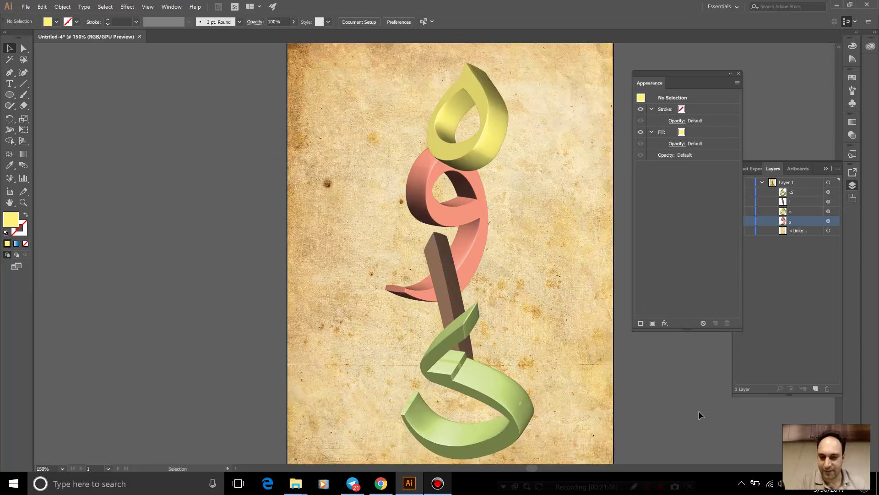
pyautogui.click(25, 7)
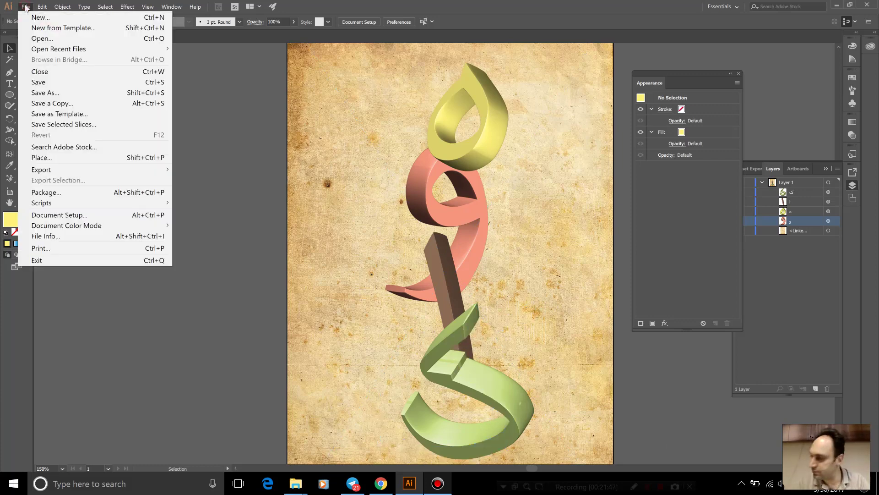
pyautogui.click(87, 95)
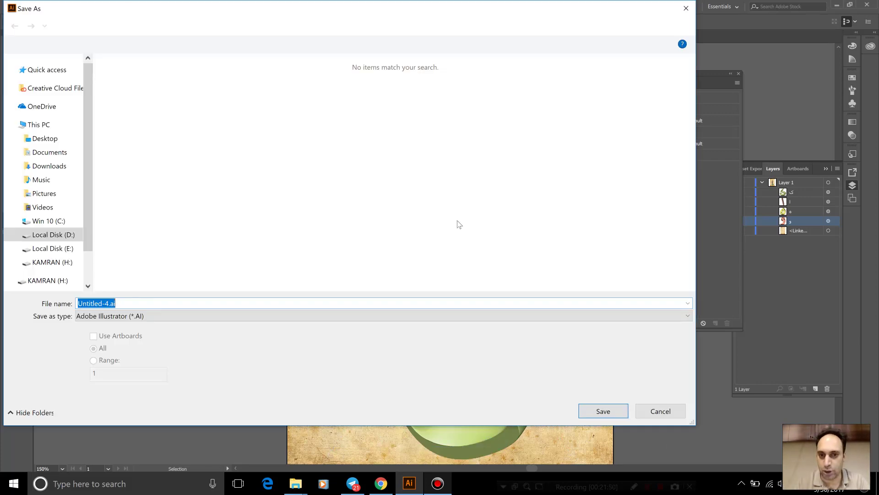
pyautogui.click(39, 138)
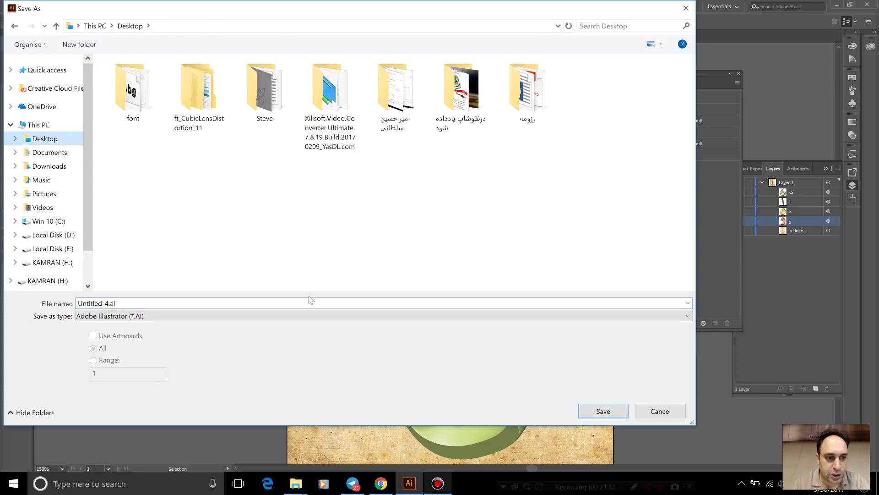
pyautogui.click(50, 234)
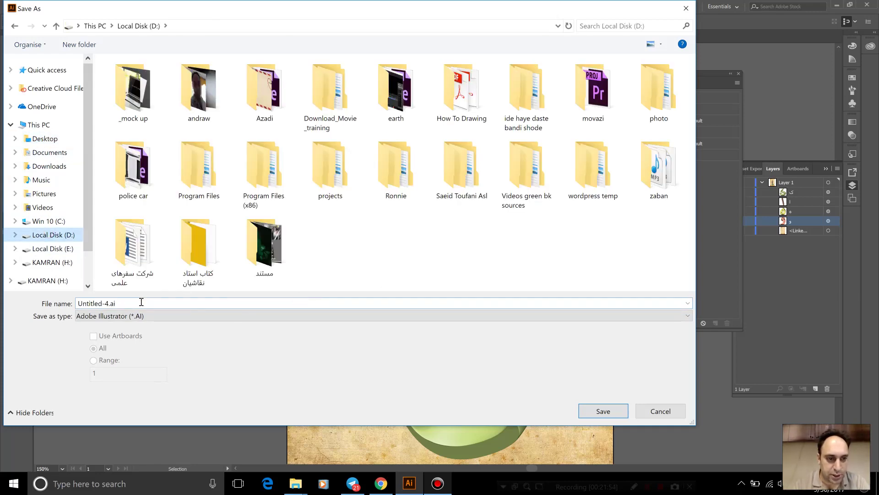
pyautogui.write('ج')
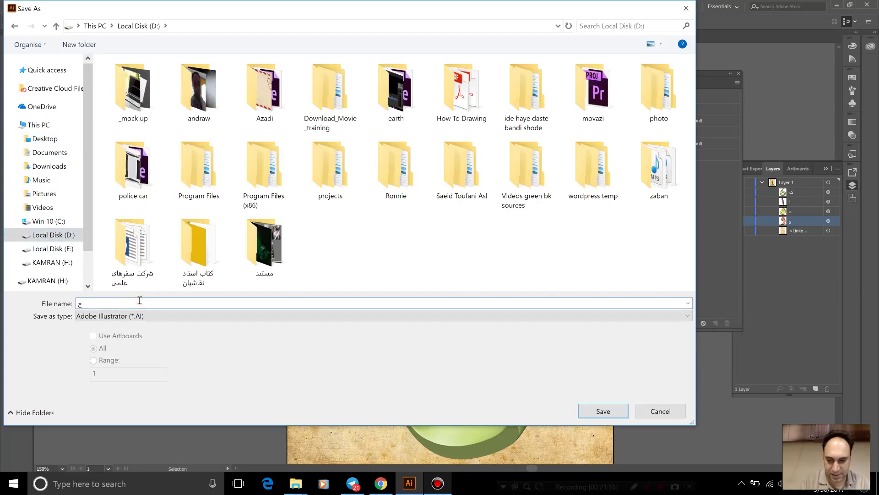
pyautogui.write('p havak')
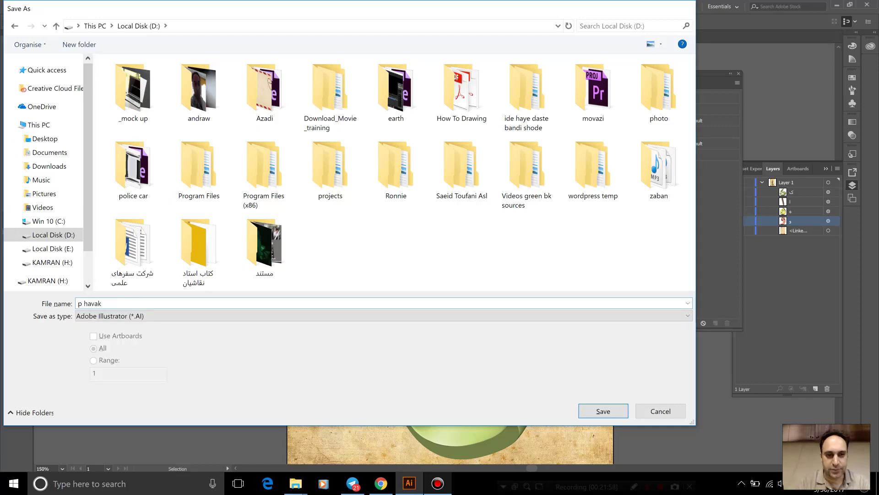
pyautogui.press('Return')
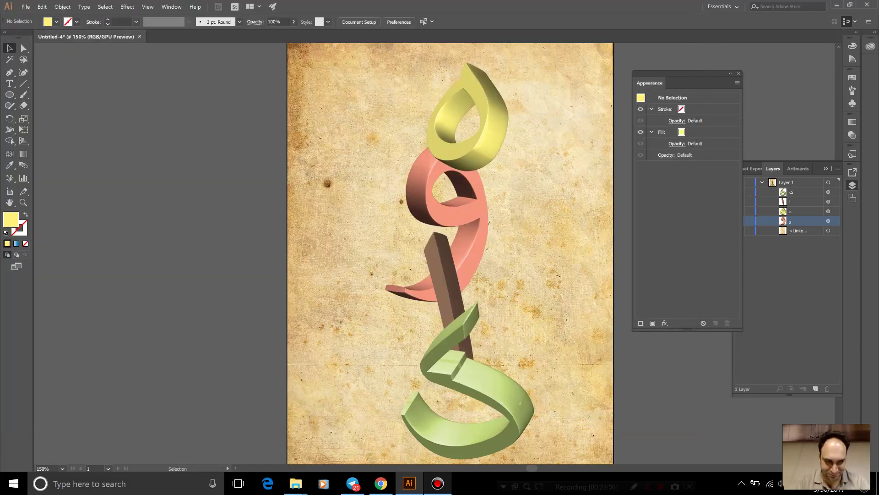